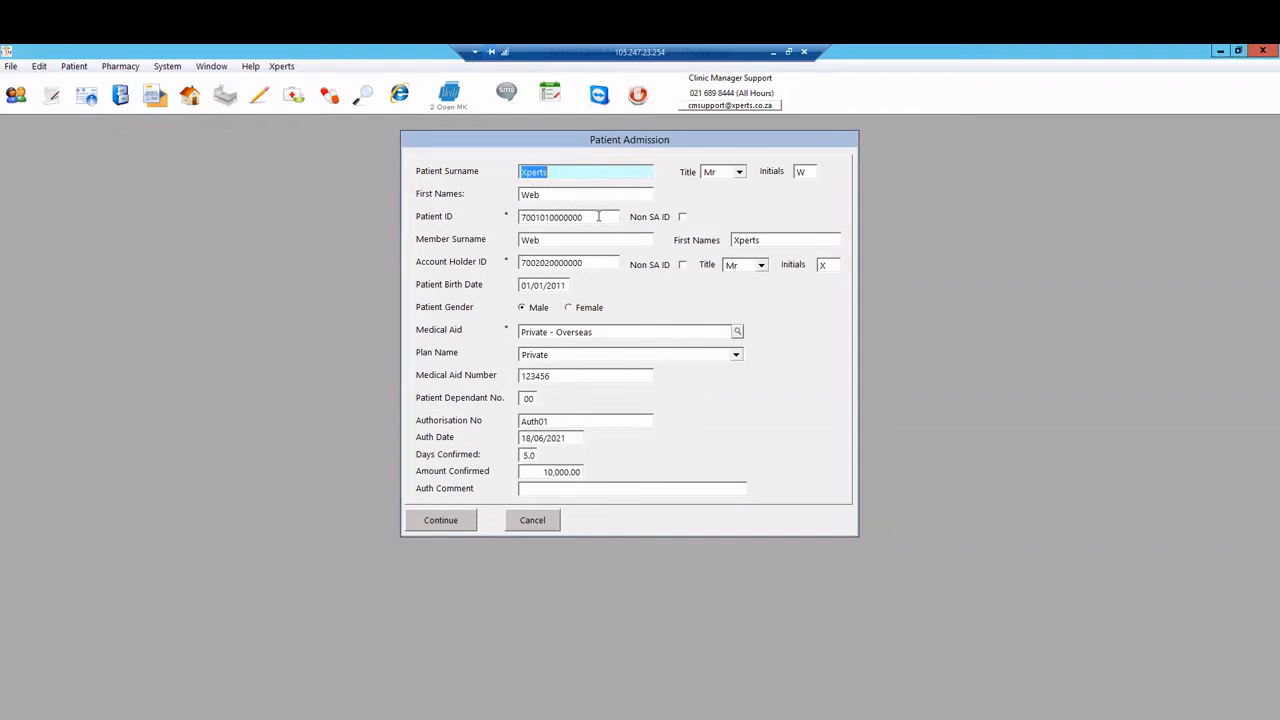
Step: Select the existing Patient ID value on the admission form for replacement
left_click(598, 216)
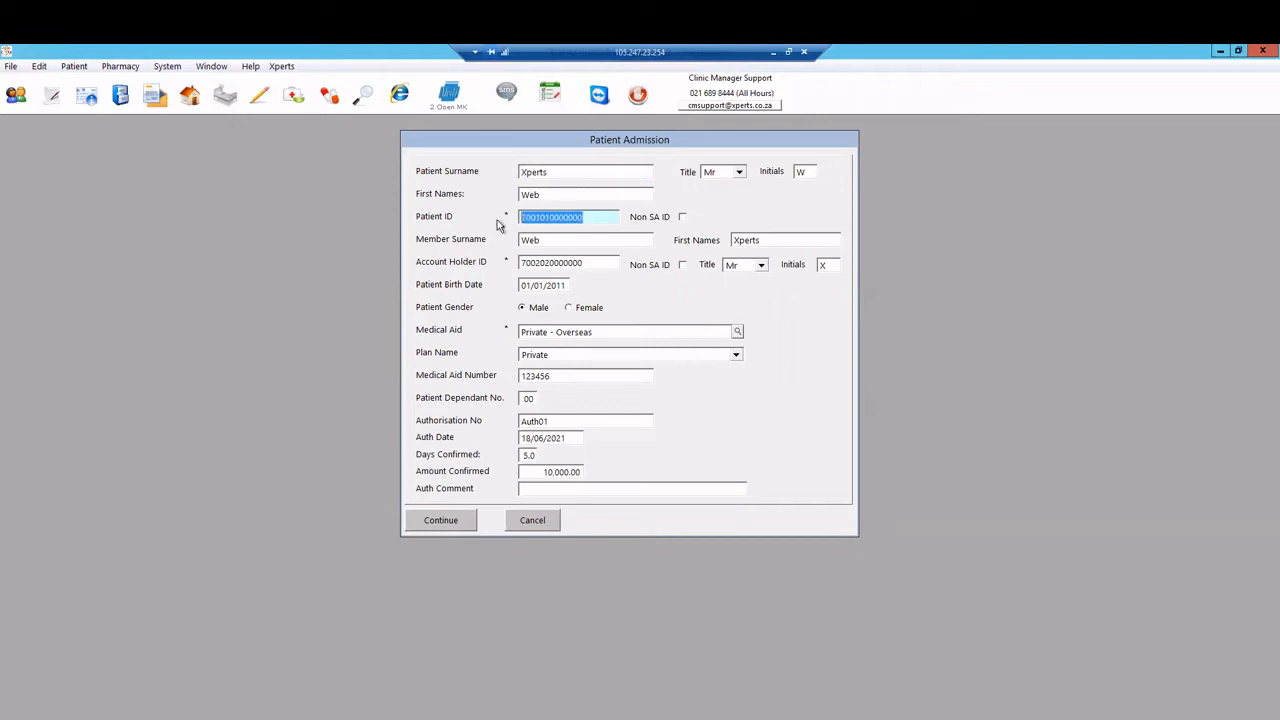
Step: Change the Patient ID to 12345 and accept the two ID validation warnings
type("12345")
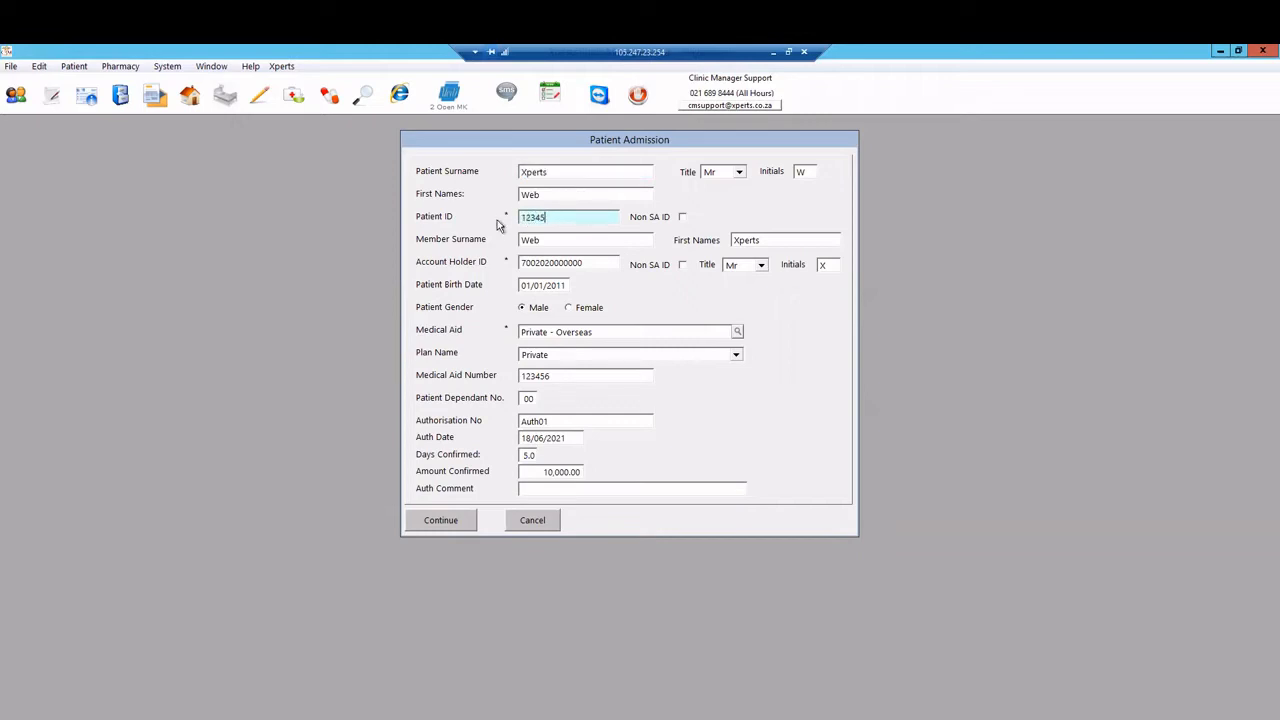
left_click(682, 218)
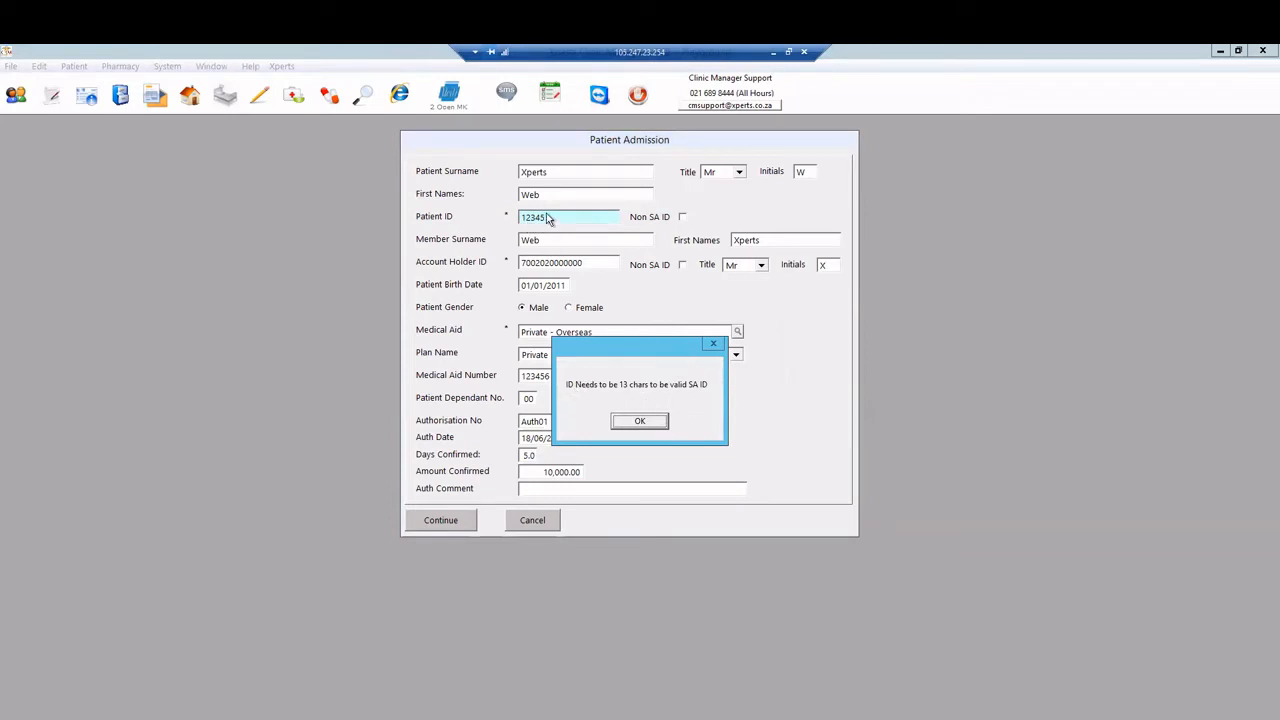
left_click(630, 428)
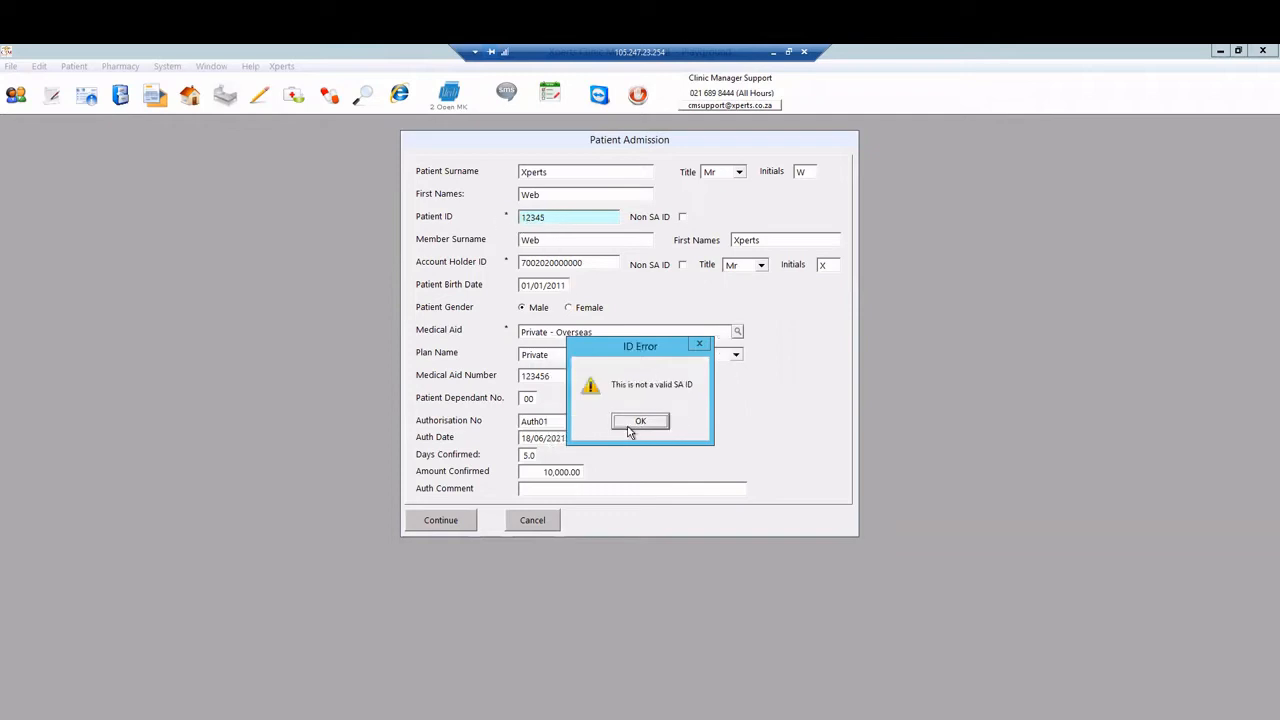
left_click(638, 423)
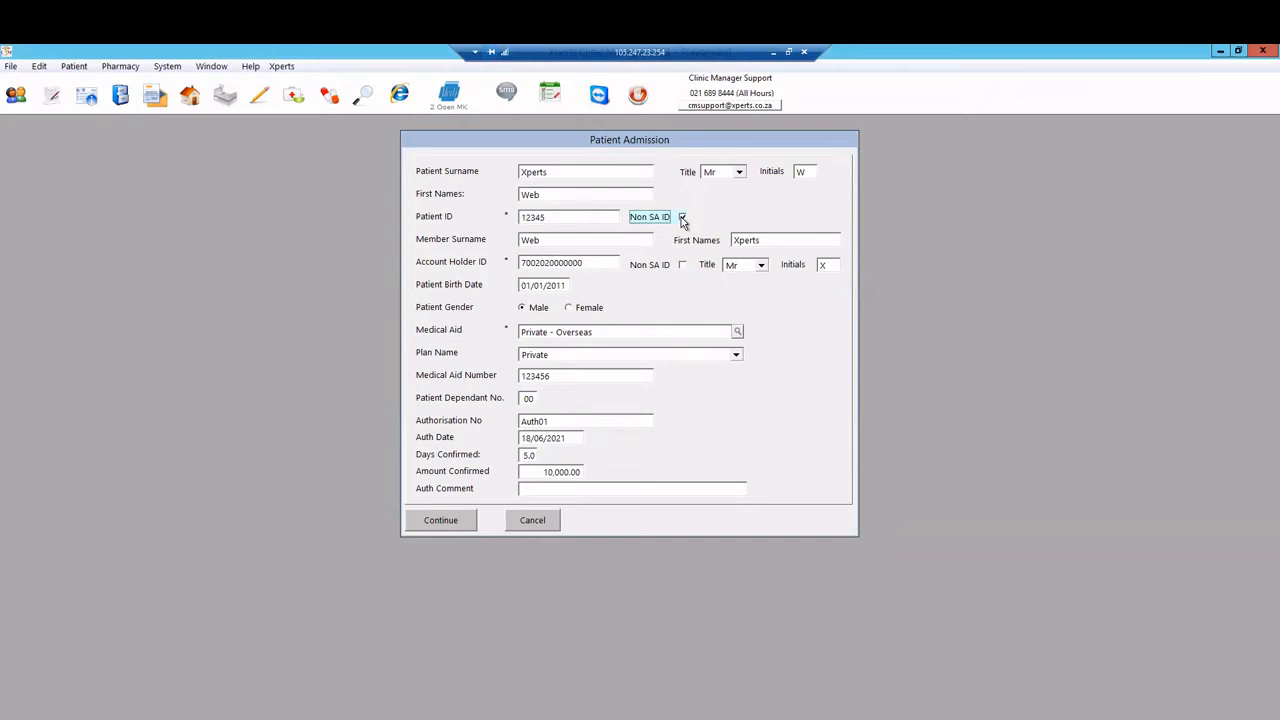
Step: Change the Account Holder ID to 12345, accept the warnings and mark it non-SA
left_click_drag(592, 262, 490, 258)
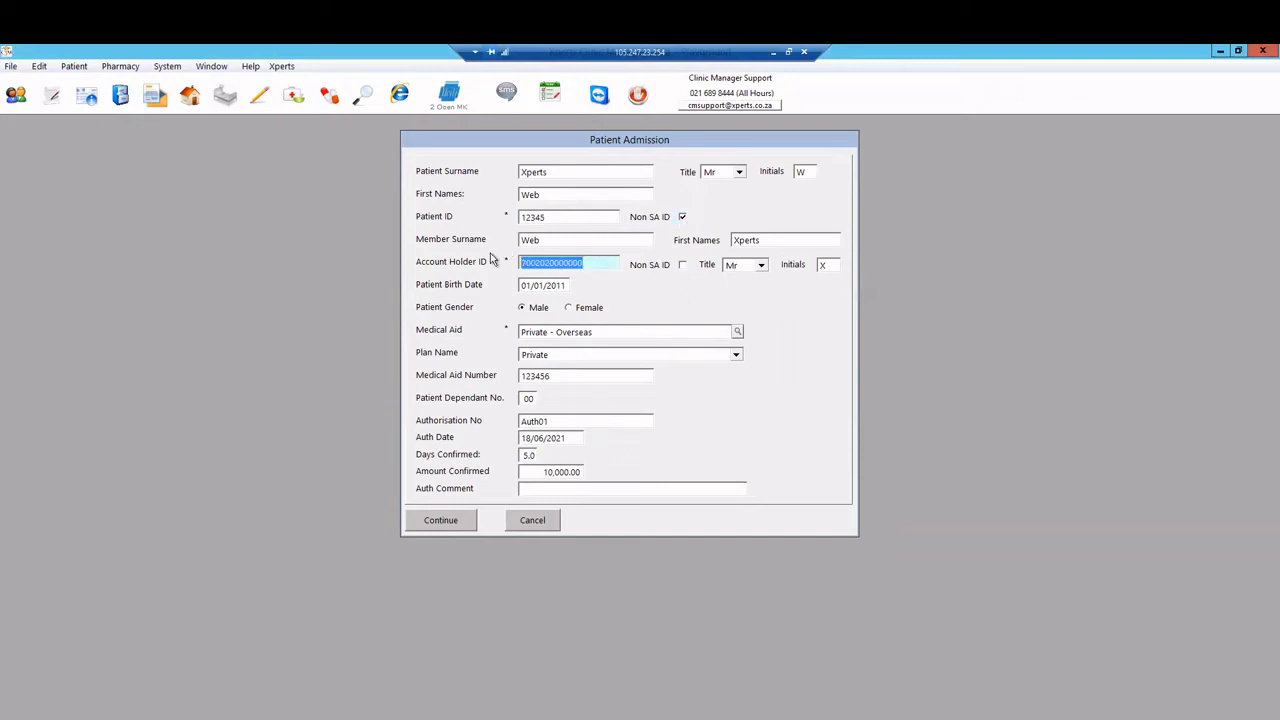
type("12345")
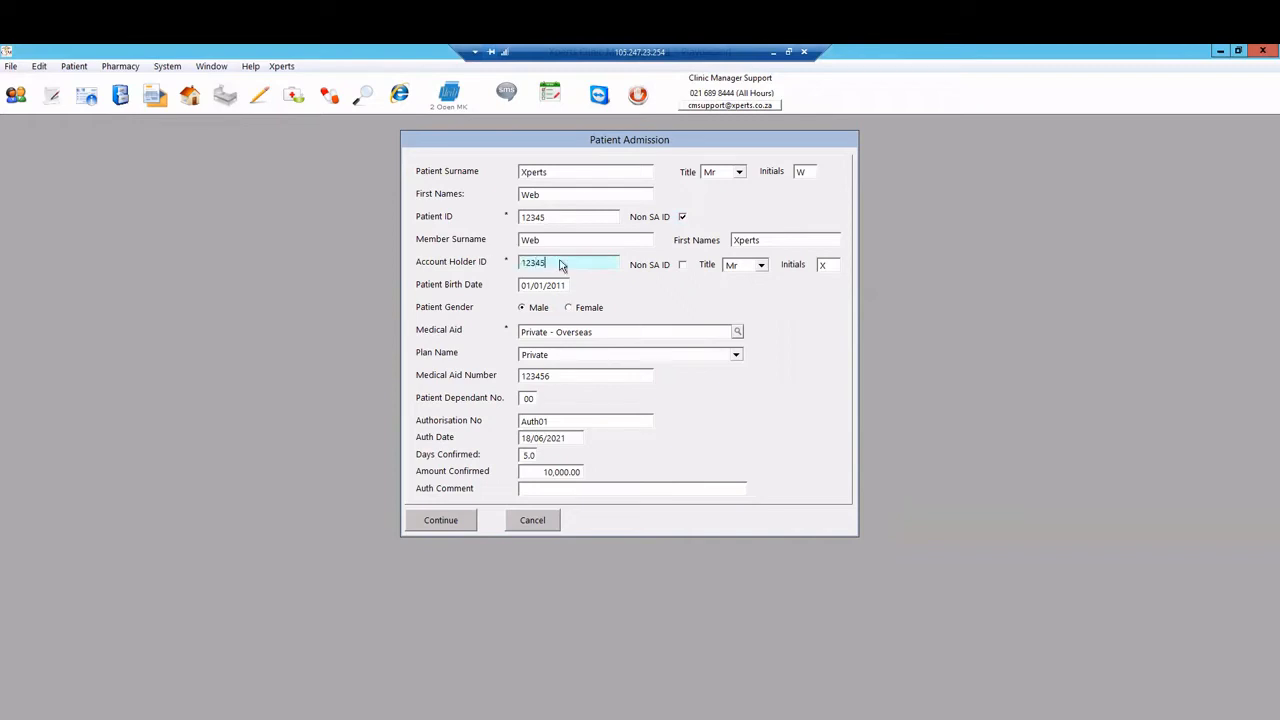
left_click(683, 265)
left_click(646, 424)
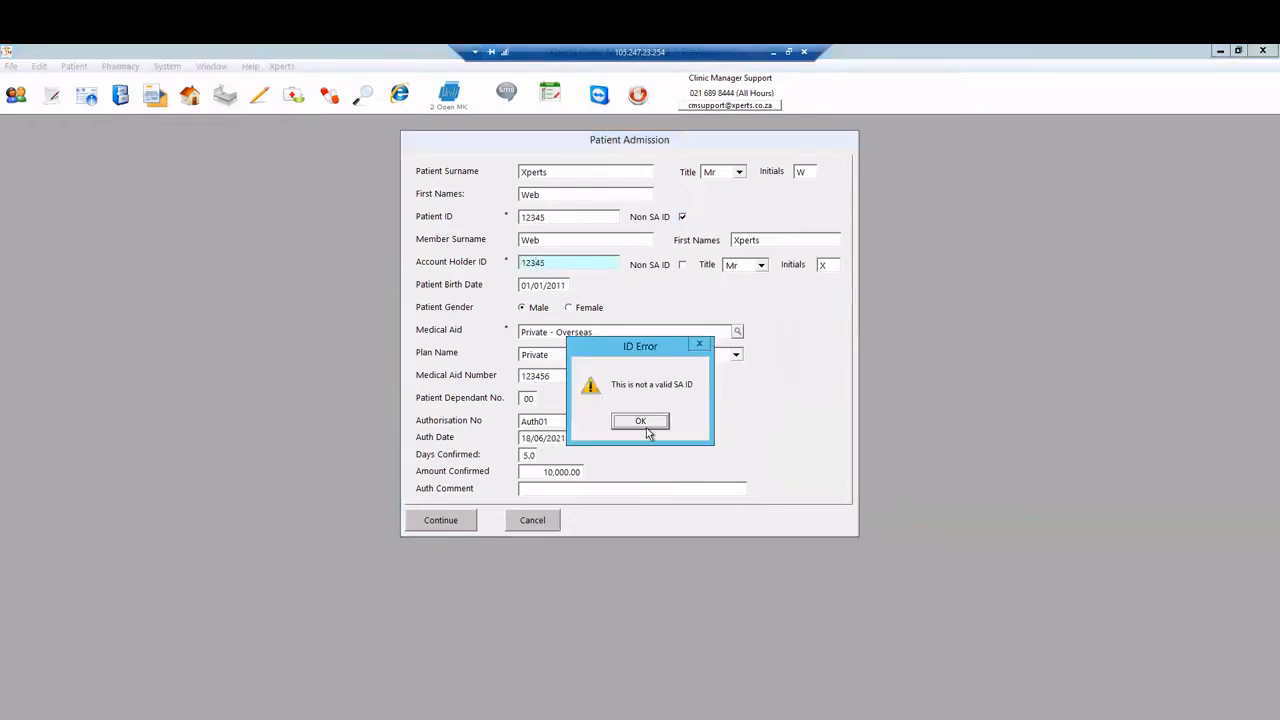
left_click(642, 421)
left_click(683, 265)
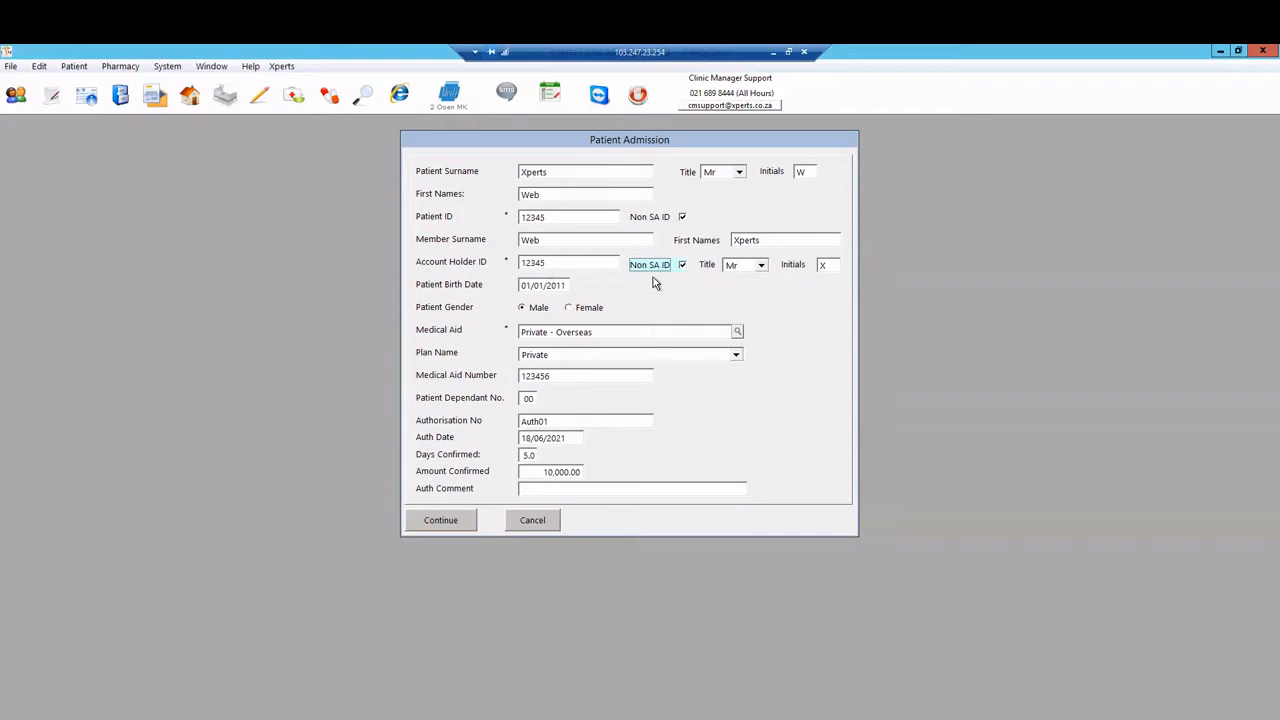
Step: Confirm the patient title stays Mr and bring up the medical aid scheme list
left_click(741, 175)
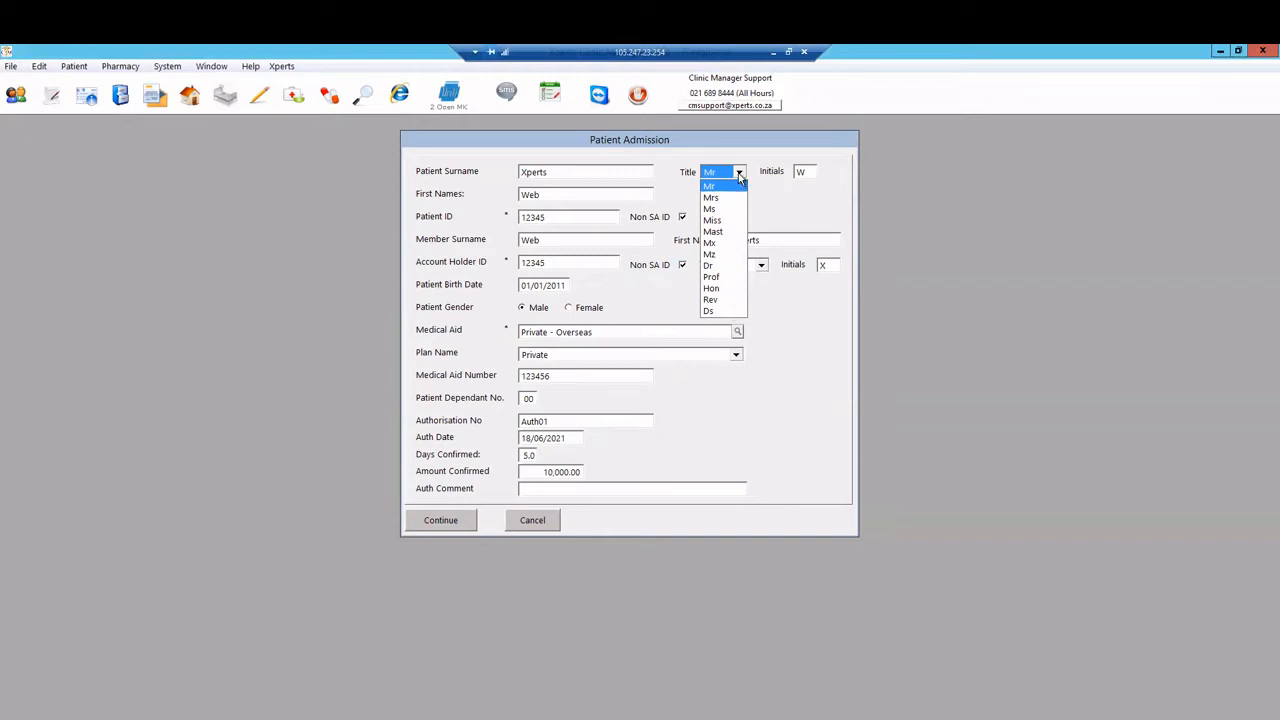
left_click(741, 175)
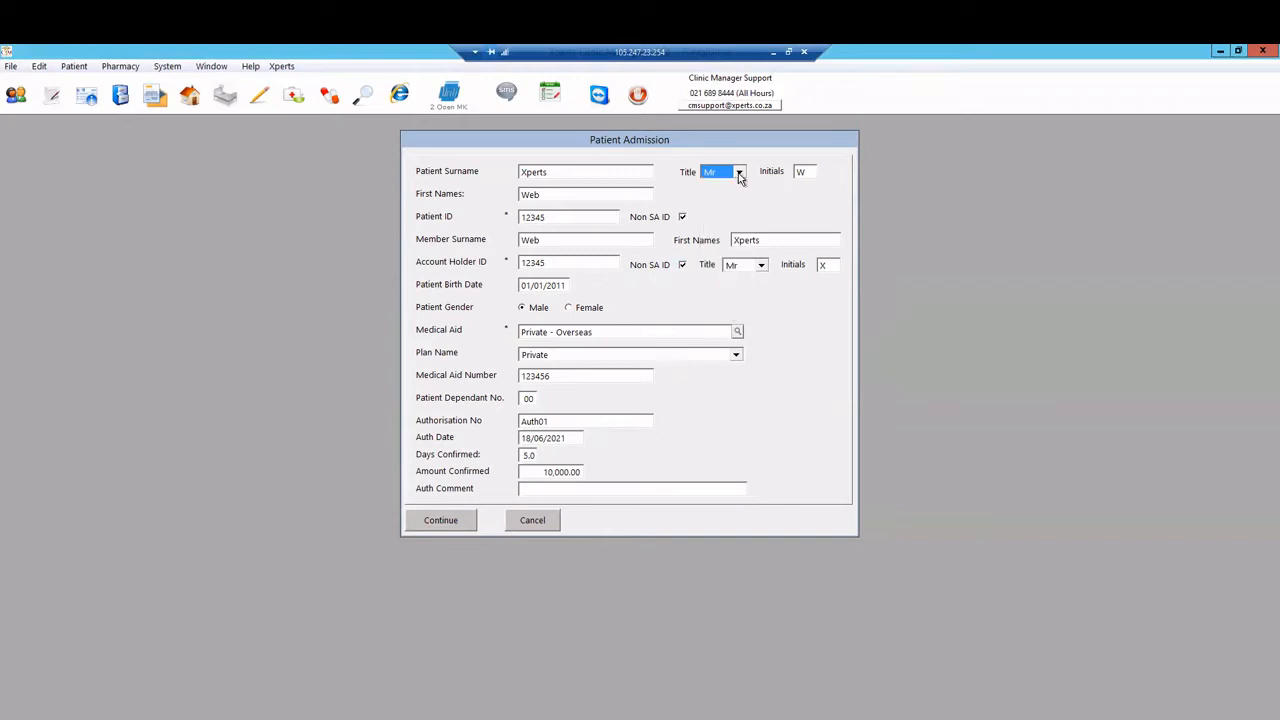
left_click(737, 333)
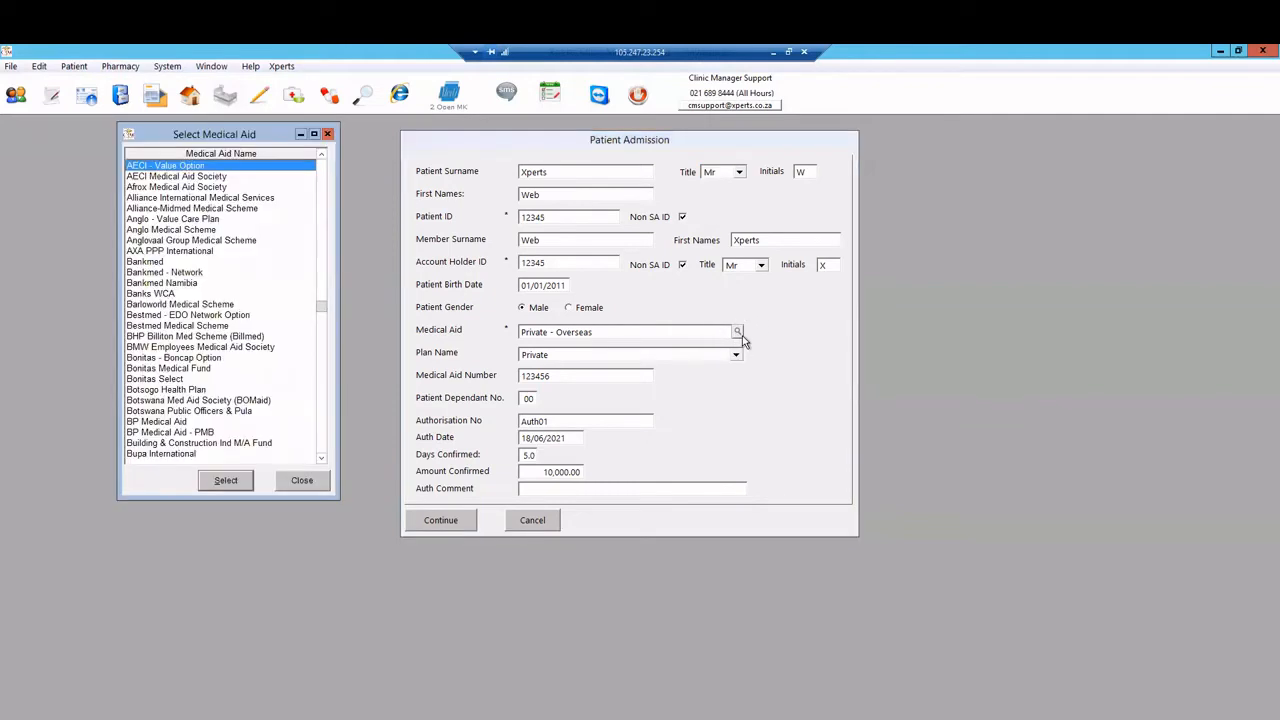
Step: Browse past Bankmed and Bonitas, then apply Discovery Health Medical Scheme as the medical aid
left_click_drag(235, 141, 248, 147)
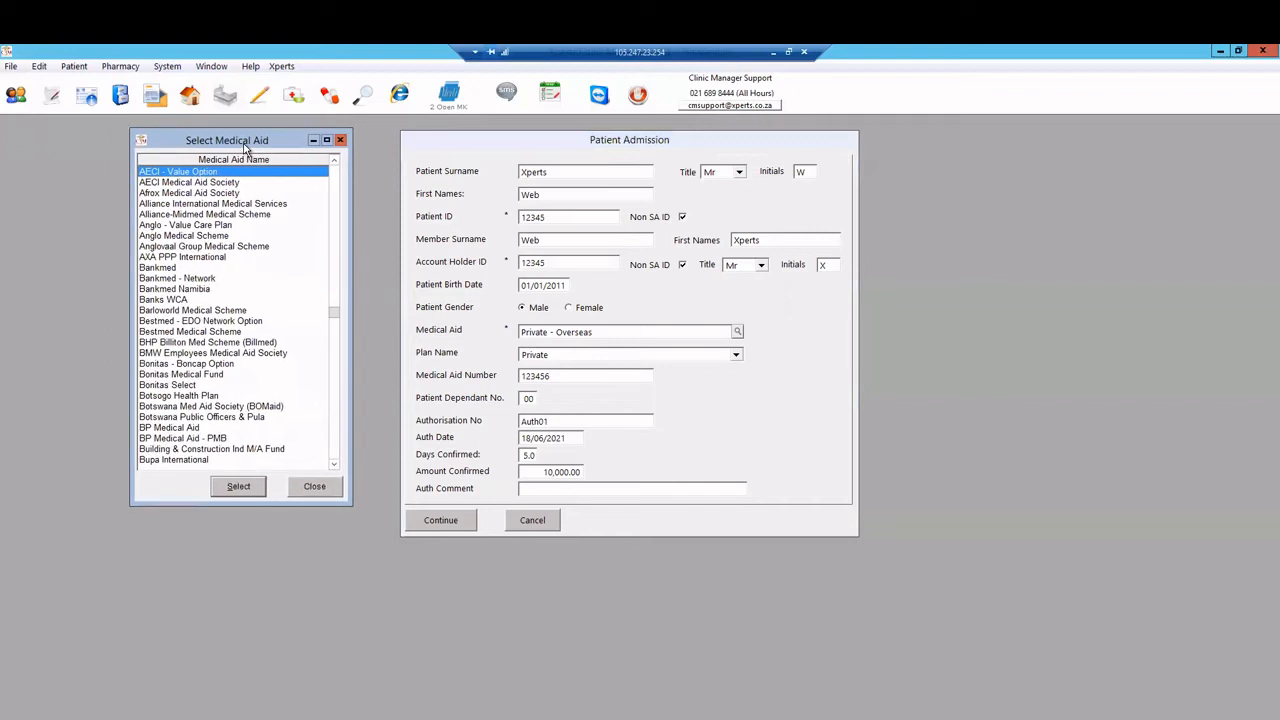
left_click(222, 294)
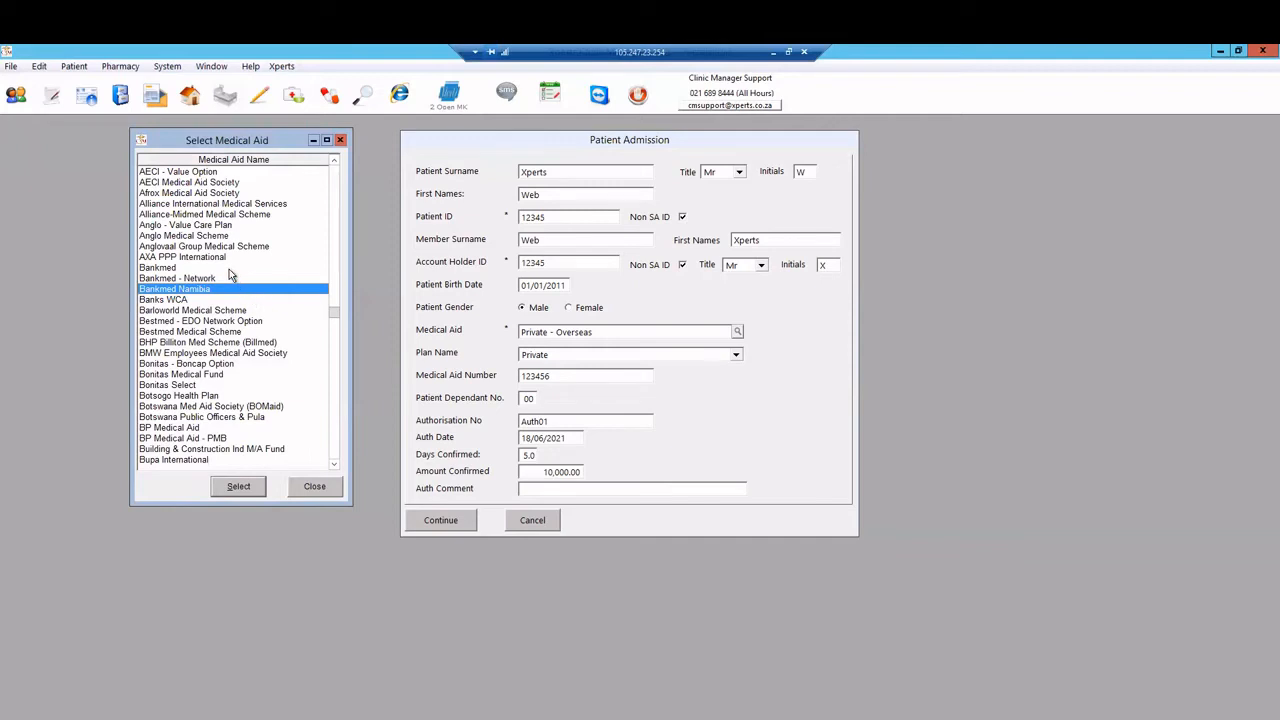
left_click(229, 268)
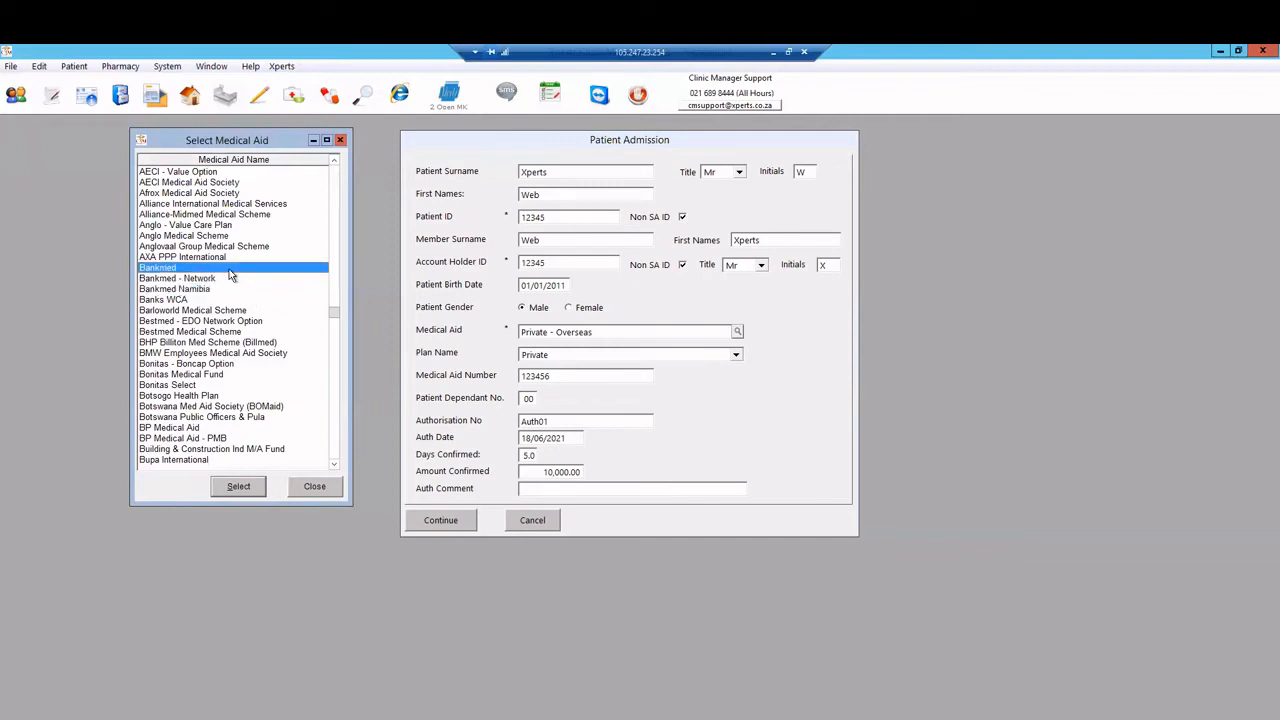
scroll(229, 269, "down", 2)
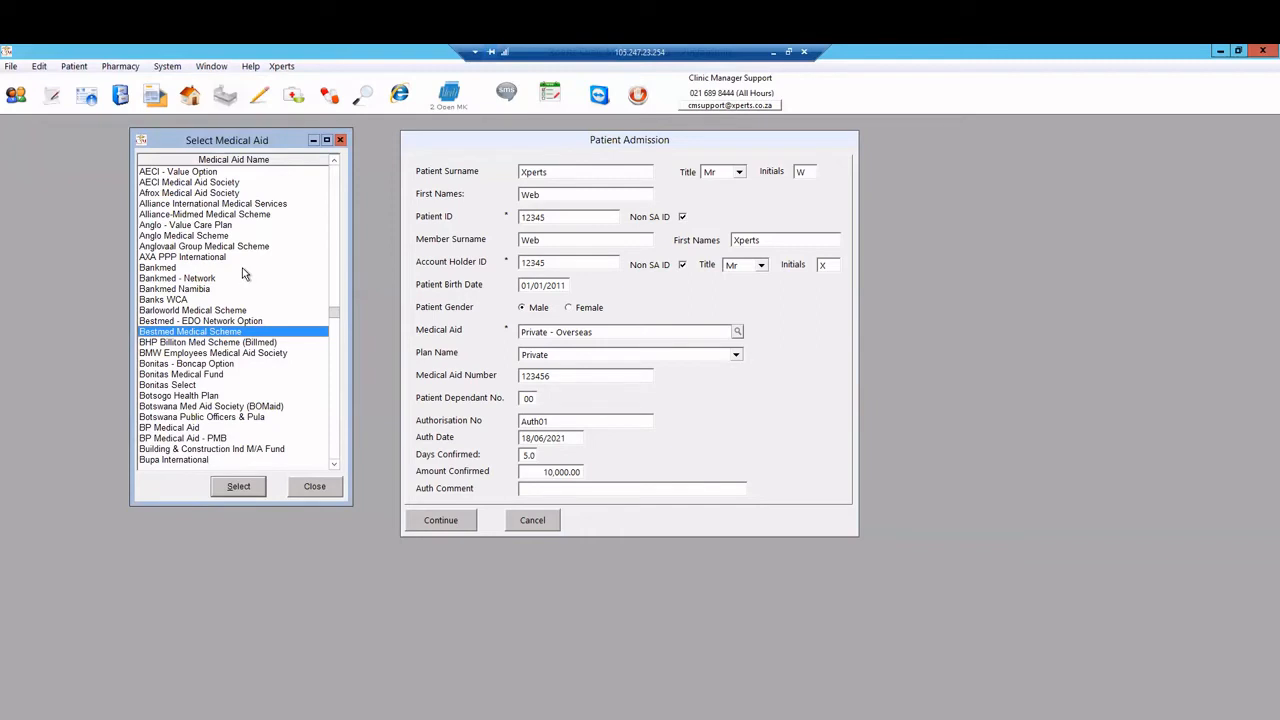
left_click(243, 268)
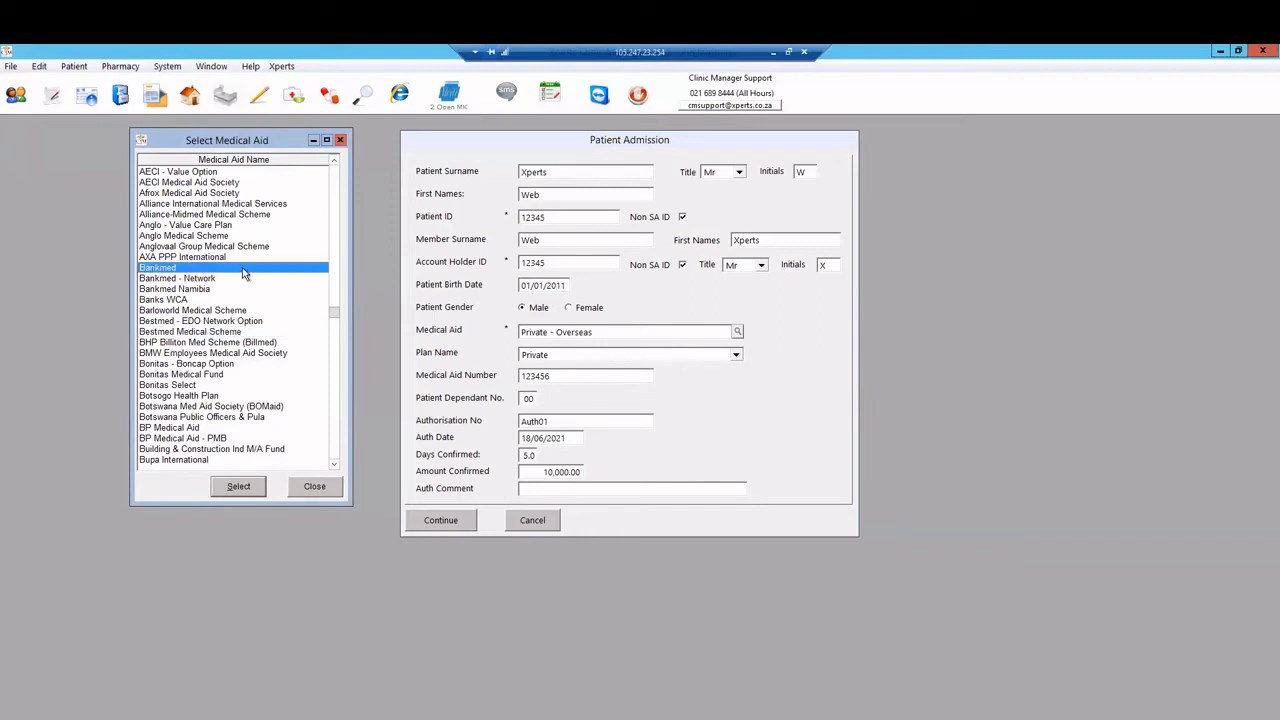
key("Down")
key("Down")
key("Down")
key("Down")
key("Down")
key("Down")
key("Down")
key("Down")
key("Down")
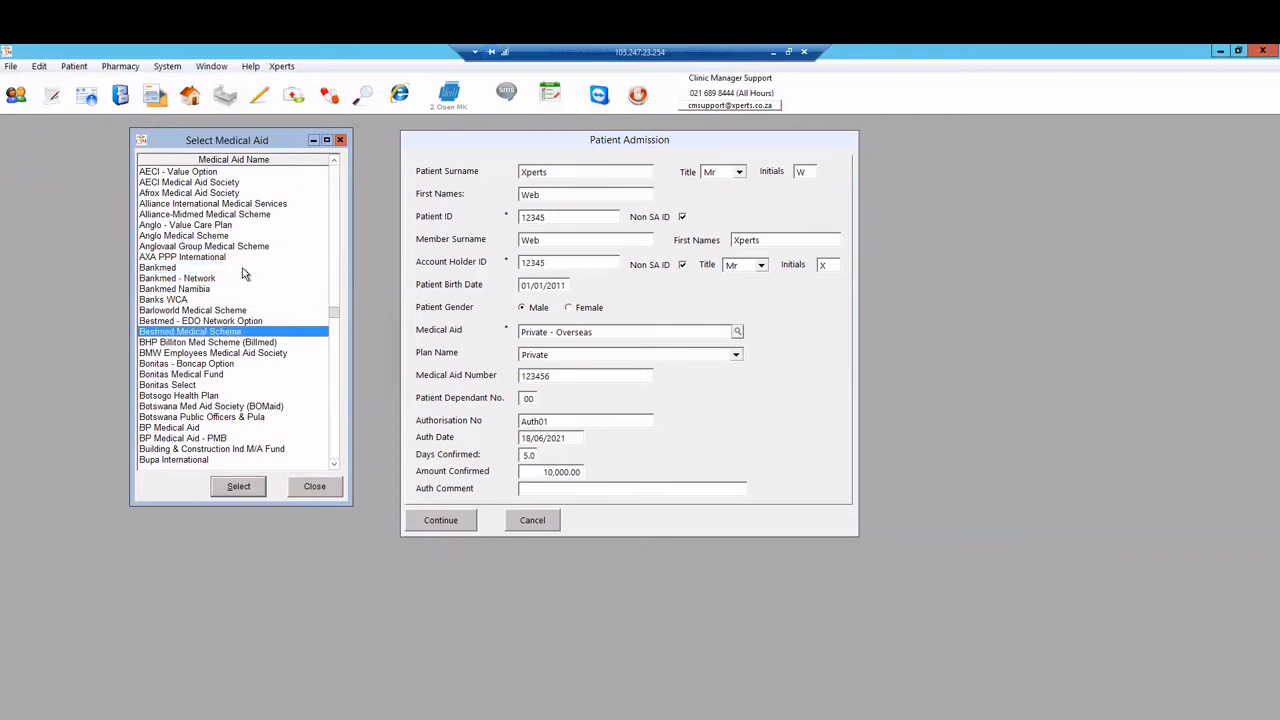
key("Down")
key("Down")
key("Down")
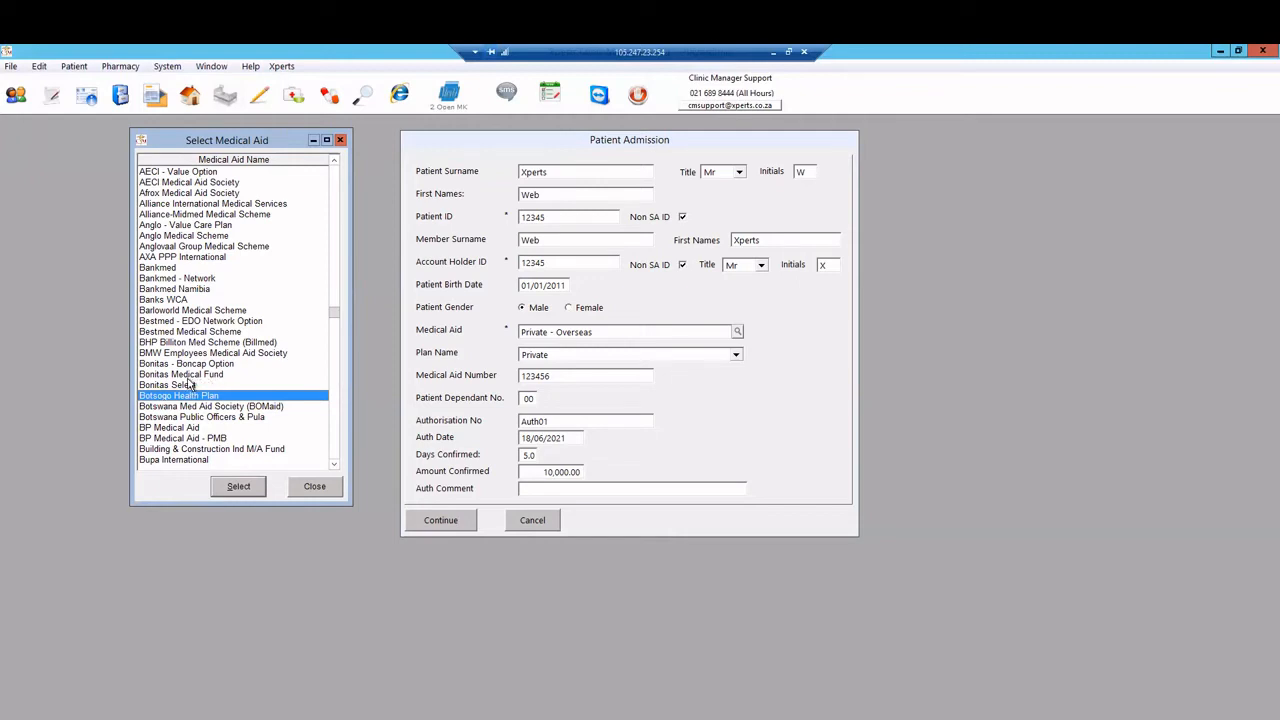
key("Down")
key("Down")
key("Down")
key("Down")
key("Down")
key("Down")
key("Down")
key("Down")
key("Down")
key("Down")
key("Down")
key("Down")
key("Down")
key("Down")
key("Down")
key("Down")
key("Down")
key("Down")
key("Down")
key("Down")
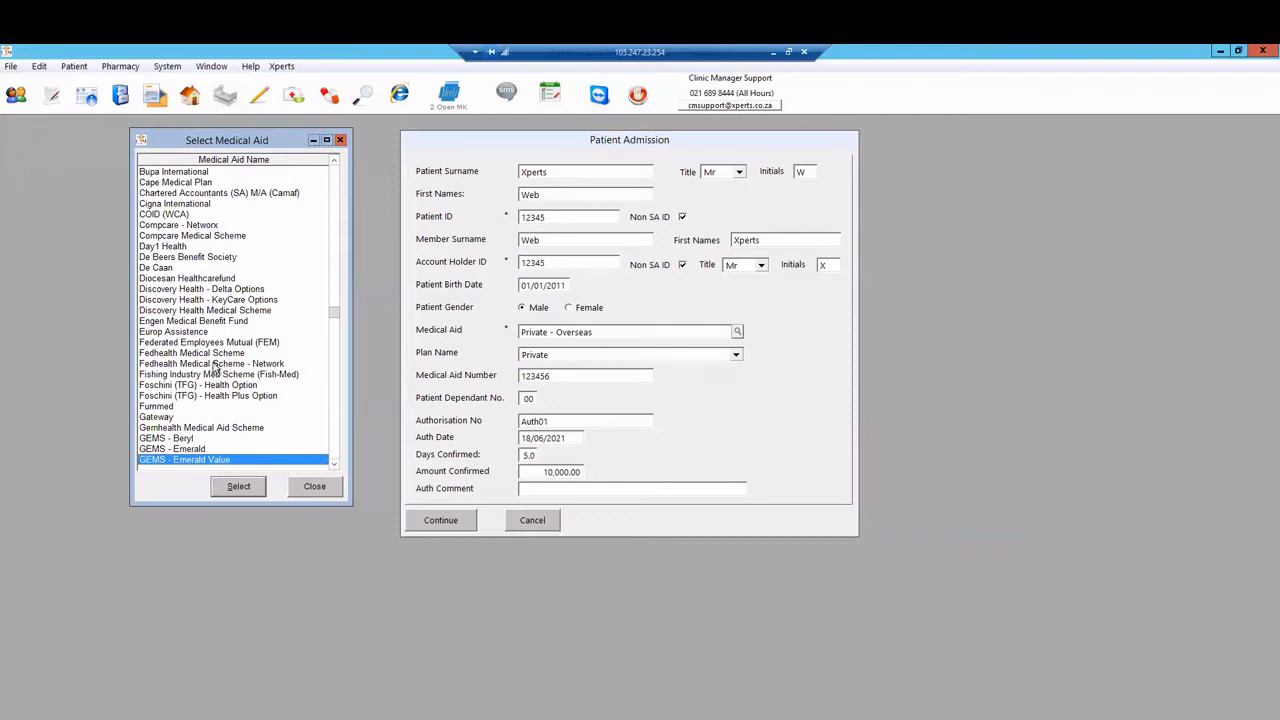
left_click(215, 311)
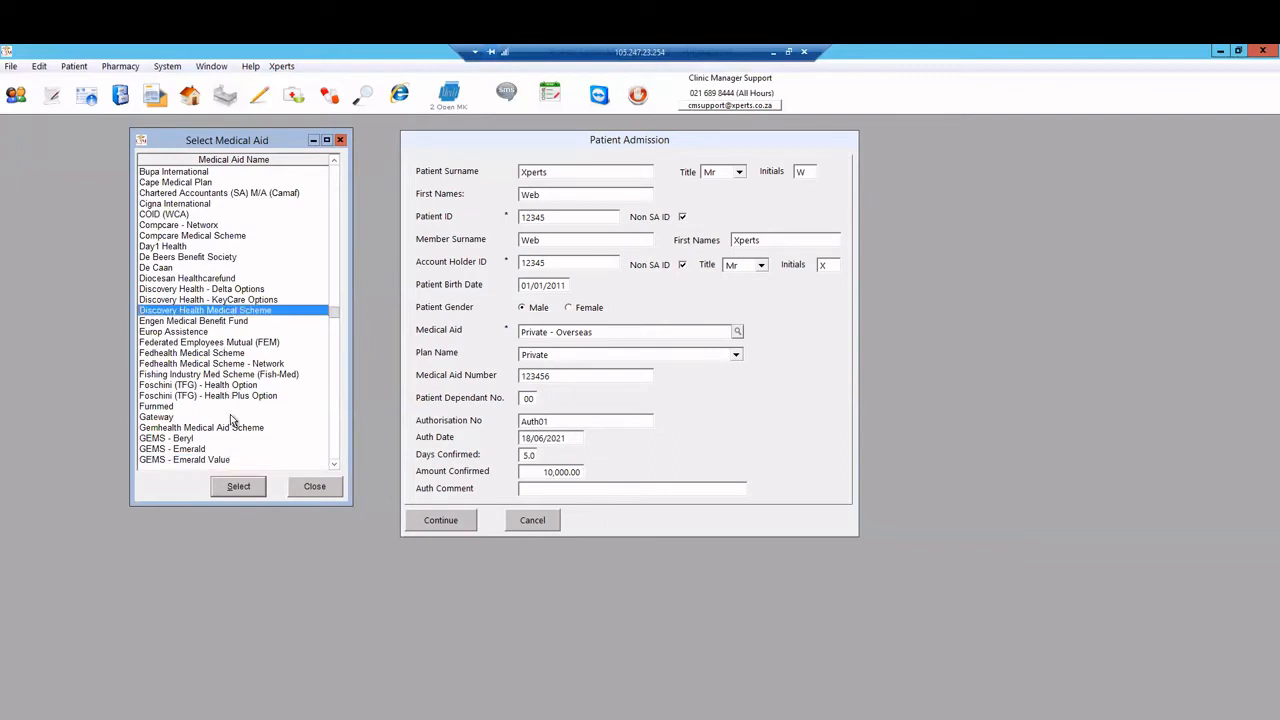
left_click(238, 488)
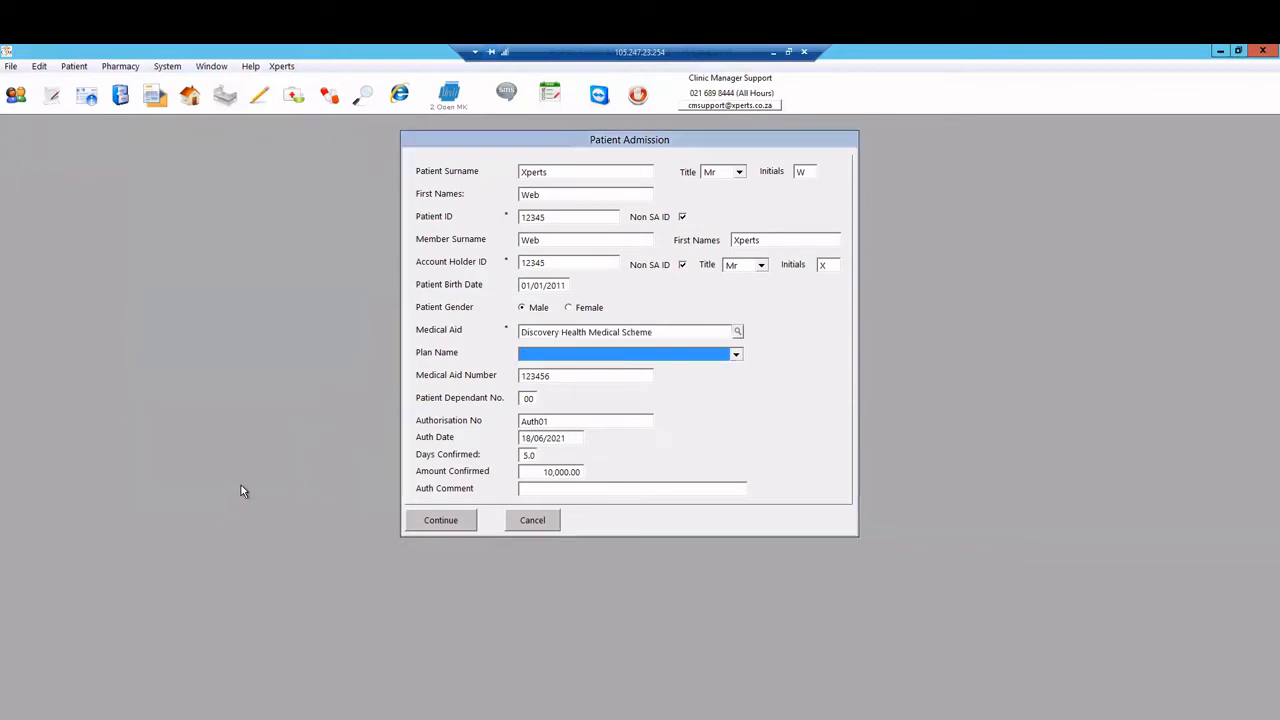
Step: Check the empty Plan Name list, then reopen the scheme chooser at the D schemes
left_click(736, 357)
mouse_move(742, 397)
left_mouse_down()
mouse_move(737, 482)
mouse_move(739, 386)
left_mouse_up()
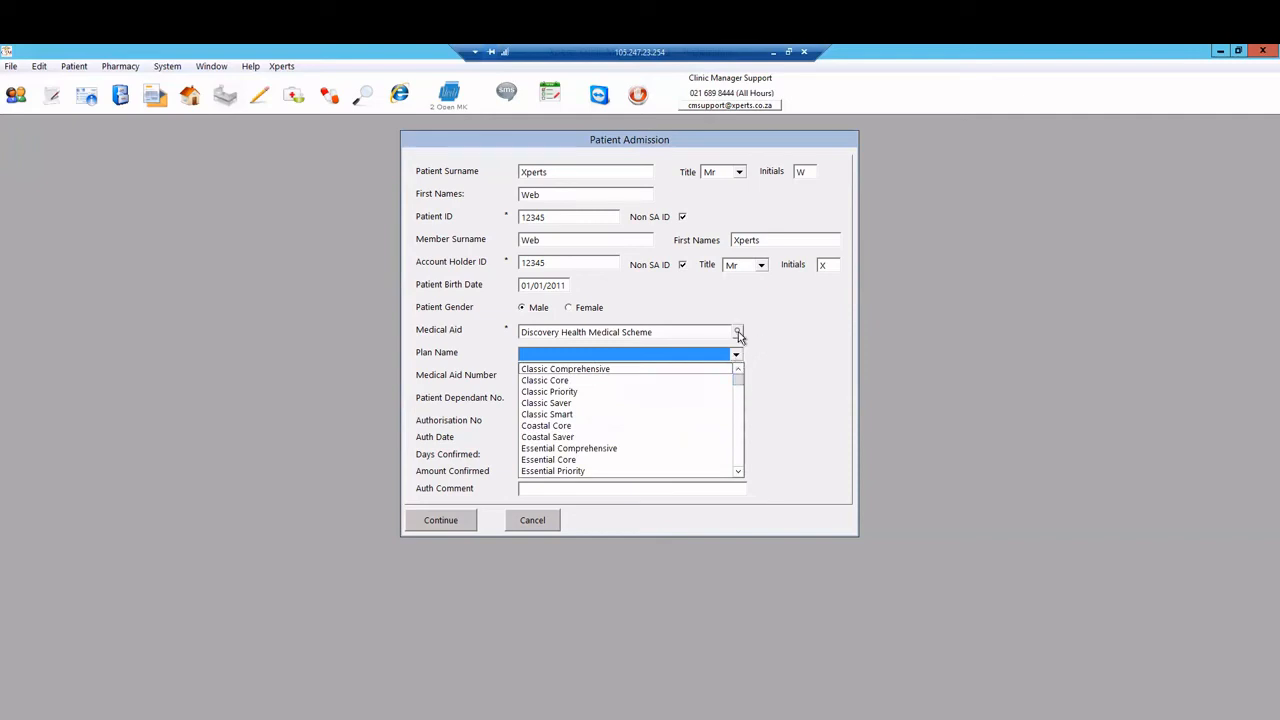
left_click(738, 333)
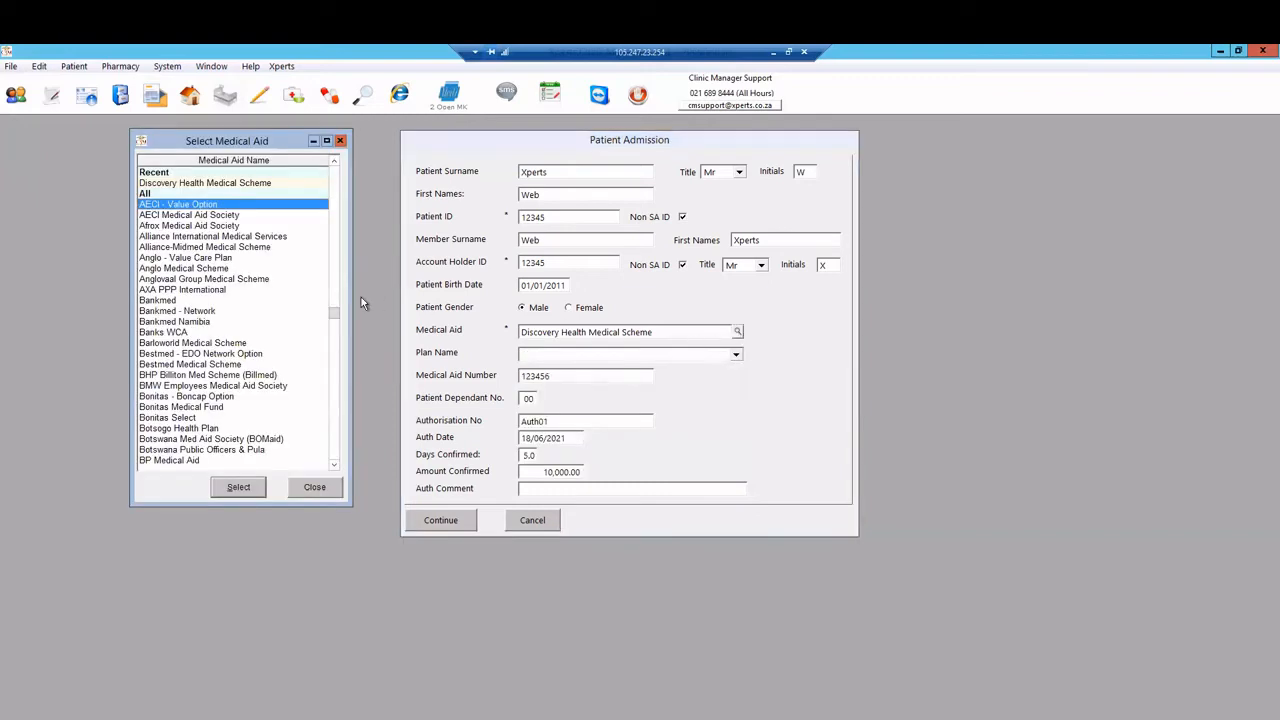
key("d")
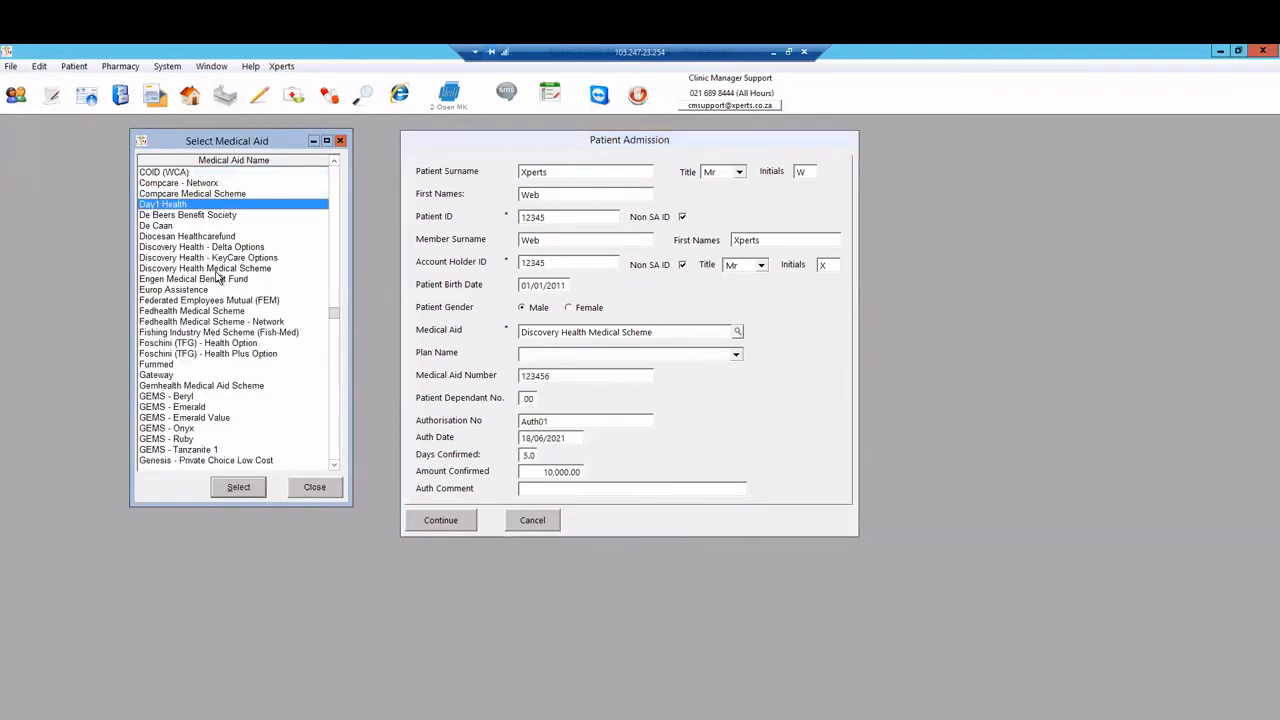
left_click(217, 259)
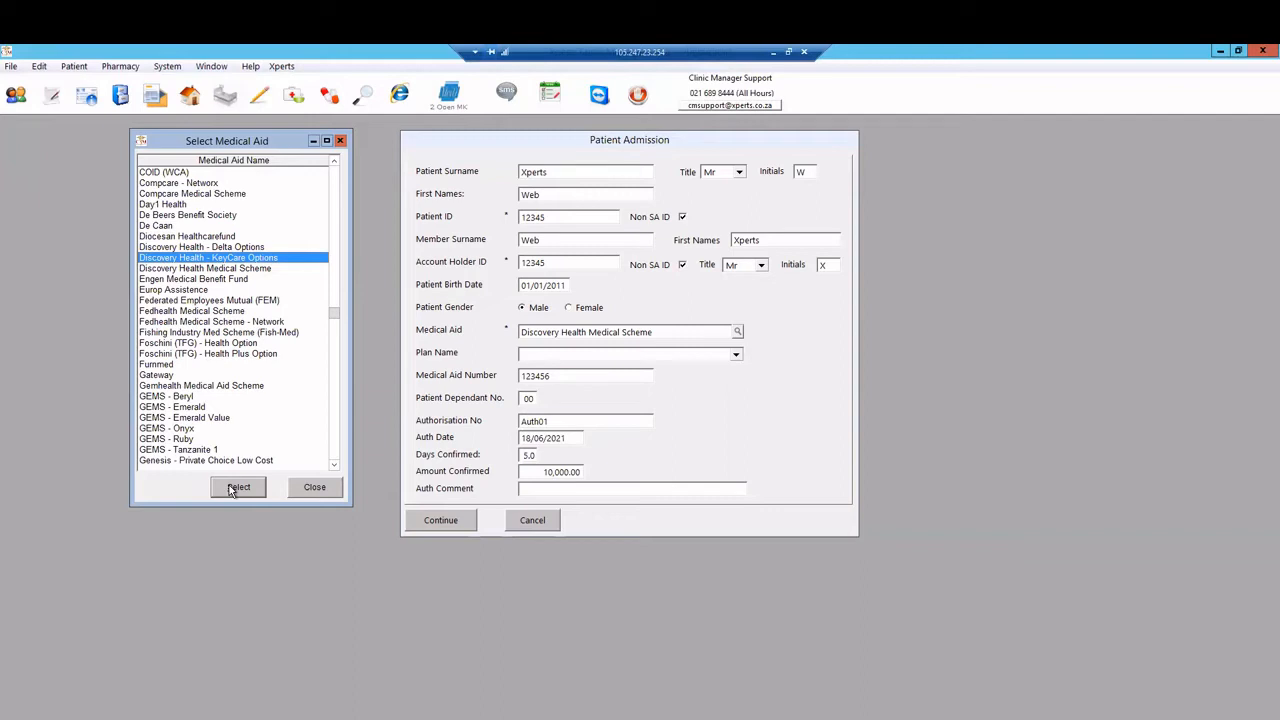
Step: Apply Discovery Health - KeyCare Options as the patient's medical aid
left_click(199, 270)
left_click(198, 259)
left_click(199, 249)
left_click(196, 259)
left_click(197, 250)
left_click(196, 259)
left_click(238, 487)
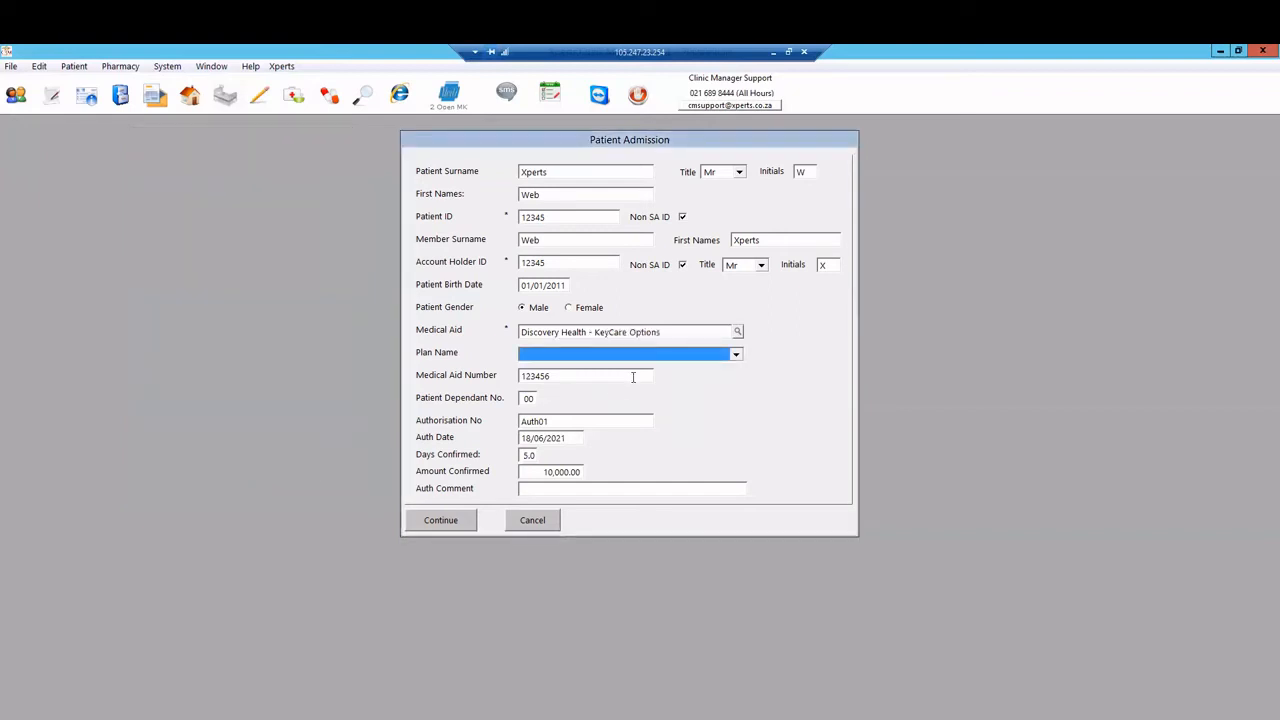
Step: Set the plan to KeyCare Core and submit the admission for an eligibility check
left_click(670, 356)
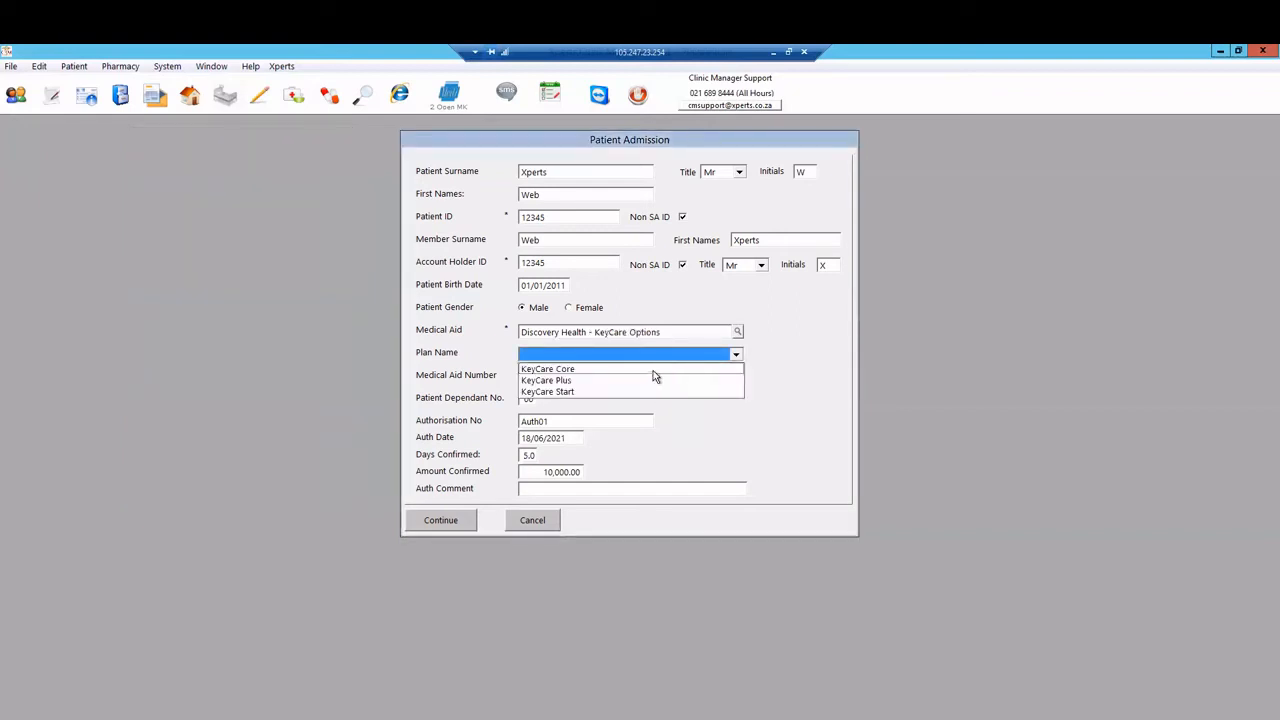
left_click(653, 369)
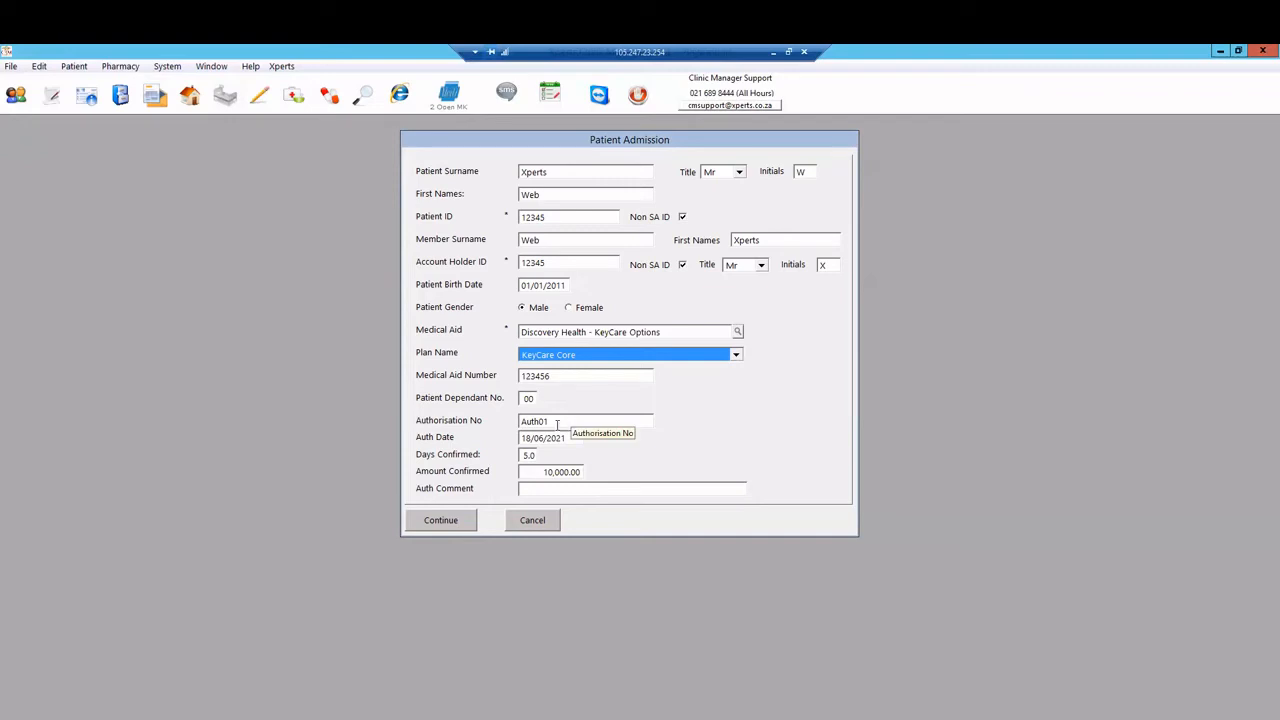
left_click(441, 521)
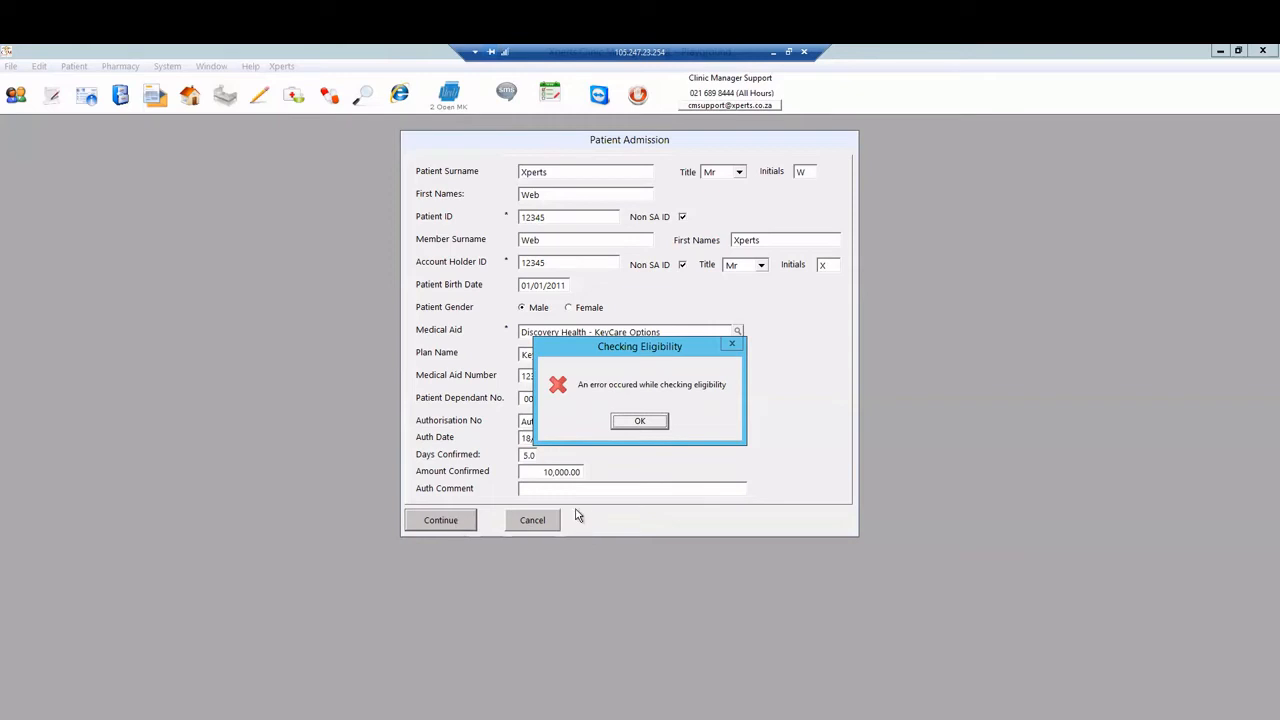
Step: Dismiss the eligibility error and confirm continuing with the admission
left_click(638, 421)
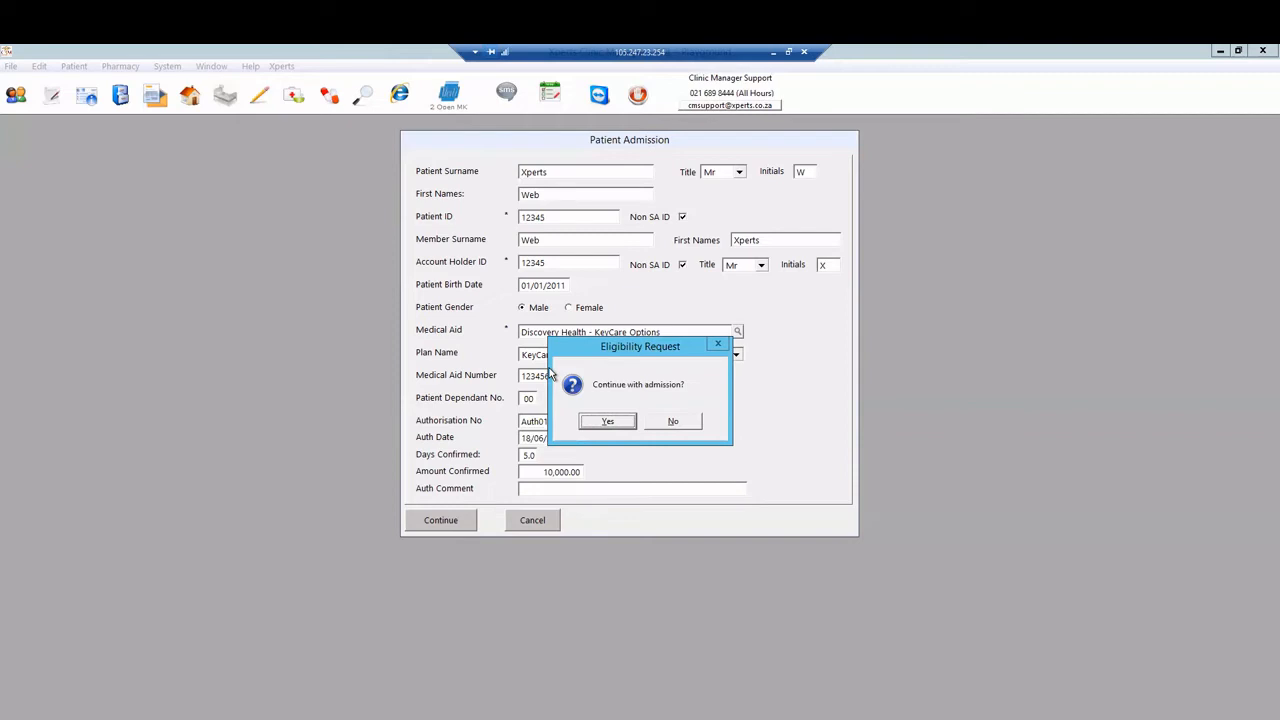
left_click(606, 421)
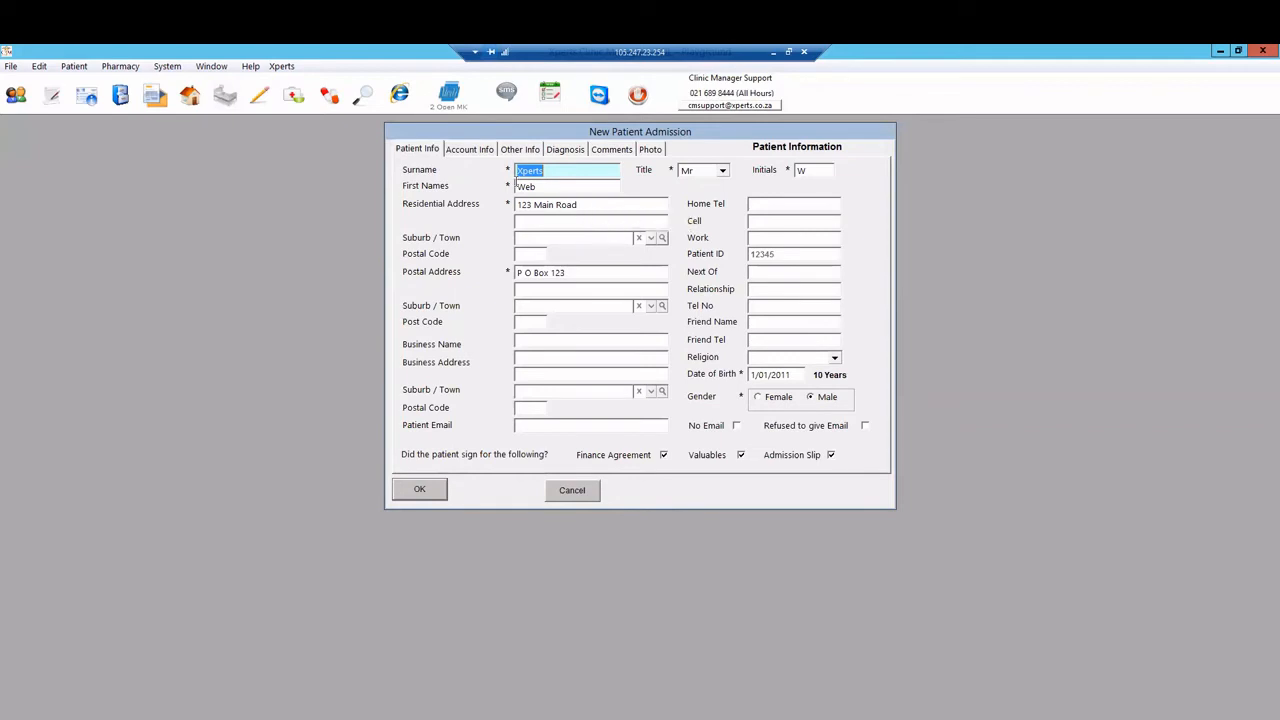
Step: Enter Test on the second residential address line and 12345 as Cell and Work numbers
left_click(462, 150)
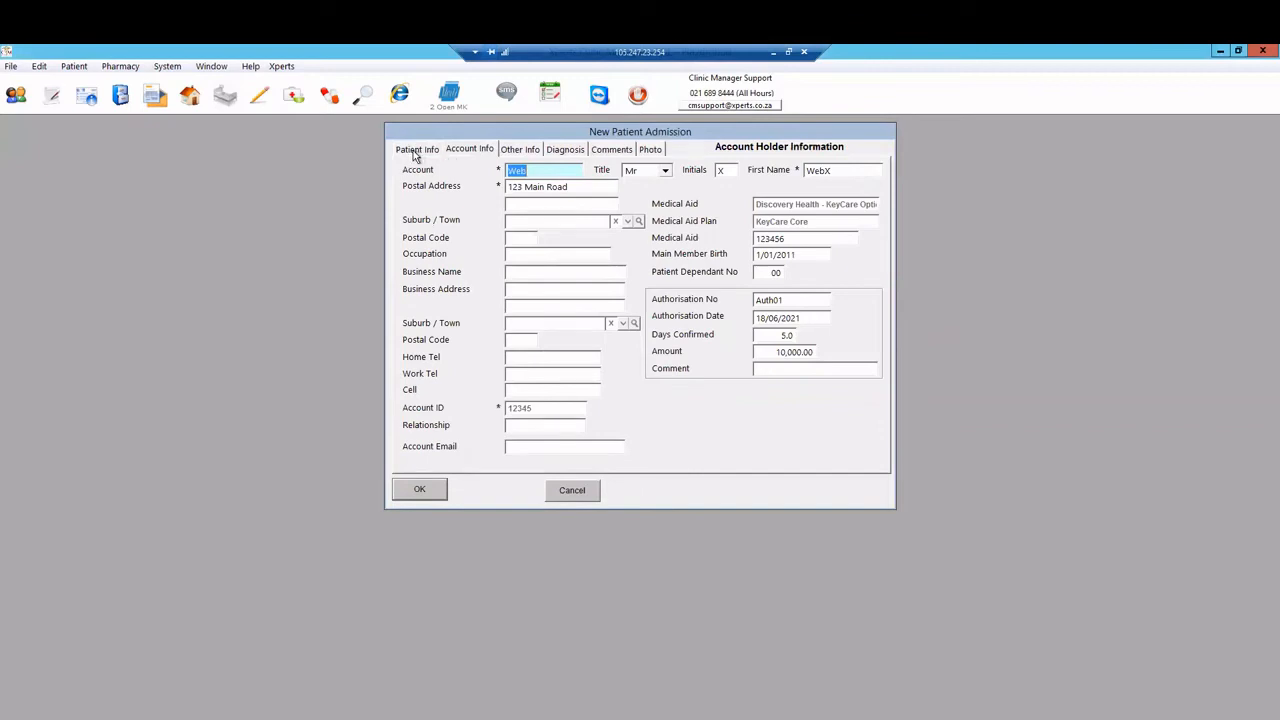
left_click(416, 152)
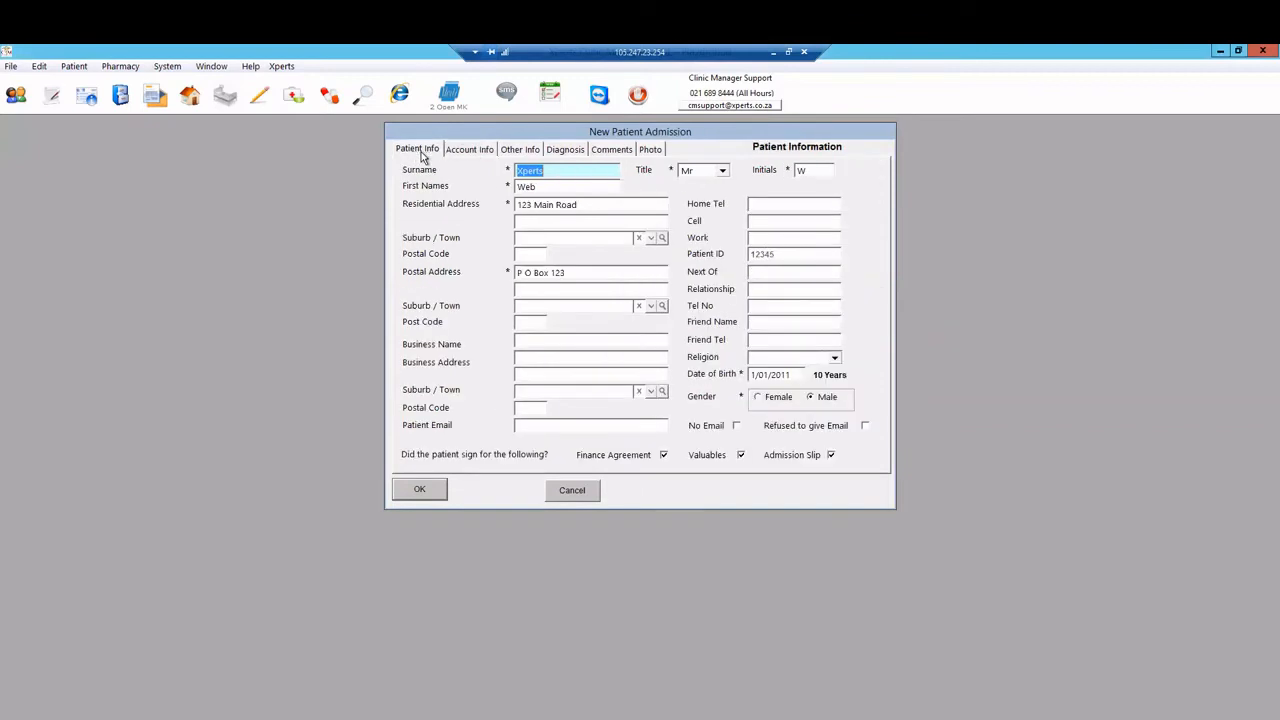
left_click(582, 221)
type("Test")
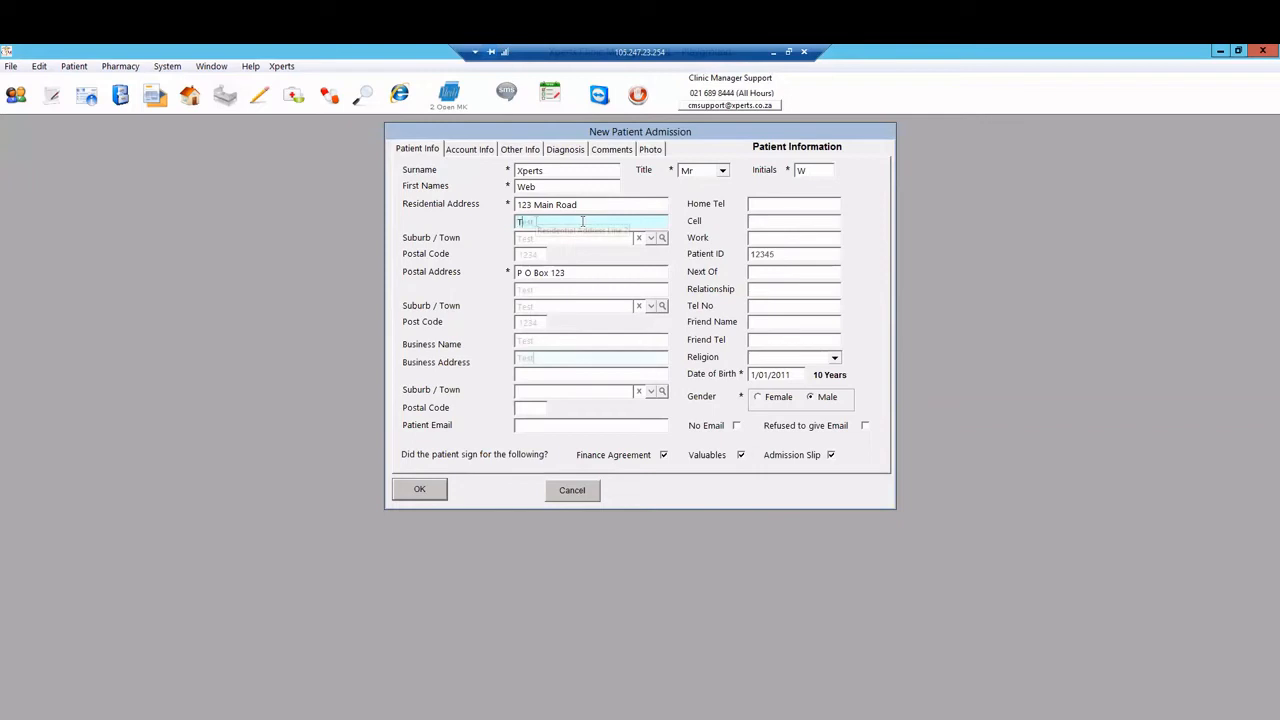
left_click(798, 223)
type("12345")
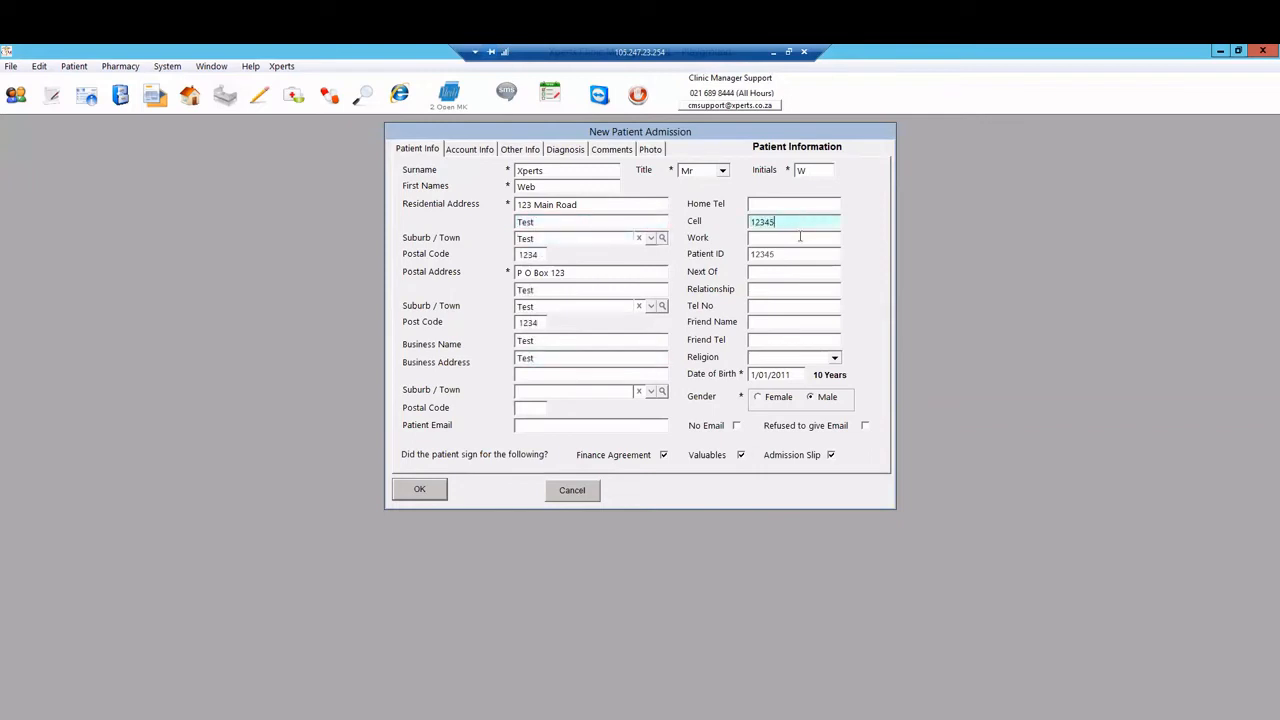
left_click(801, 237)
type("12345")
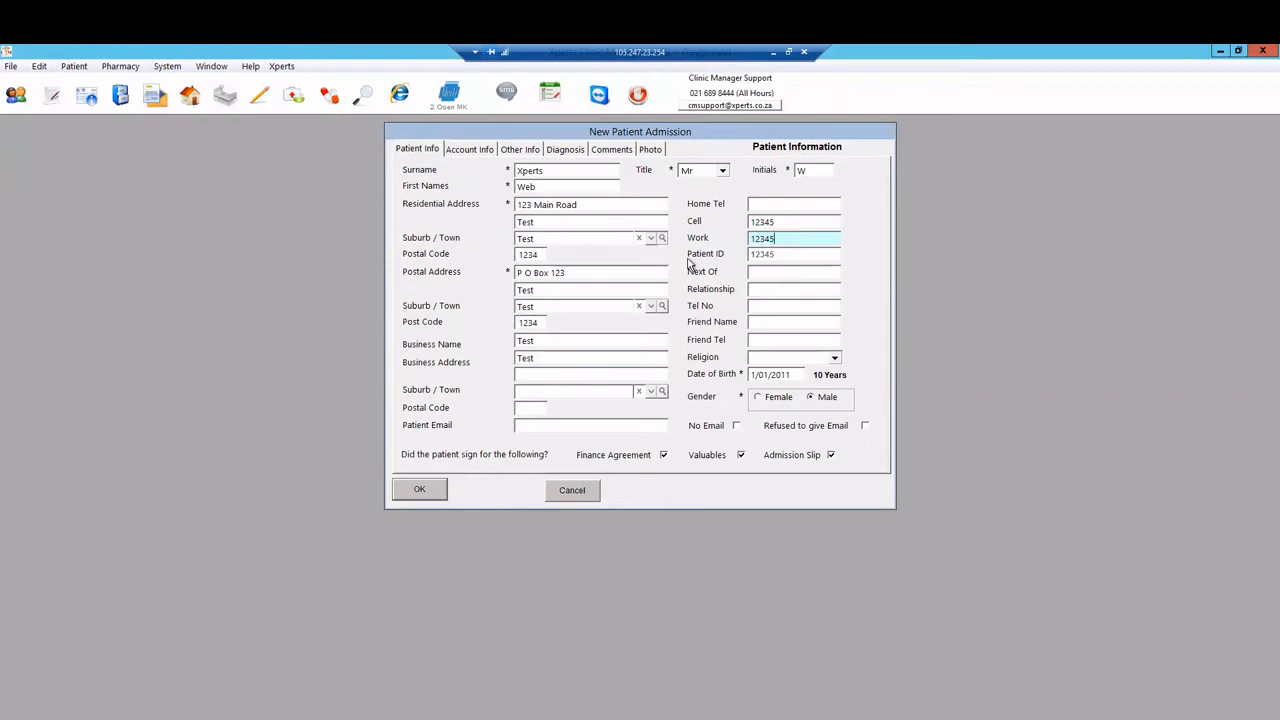
left_click(472, 150)
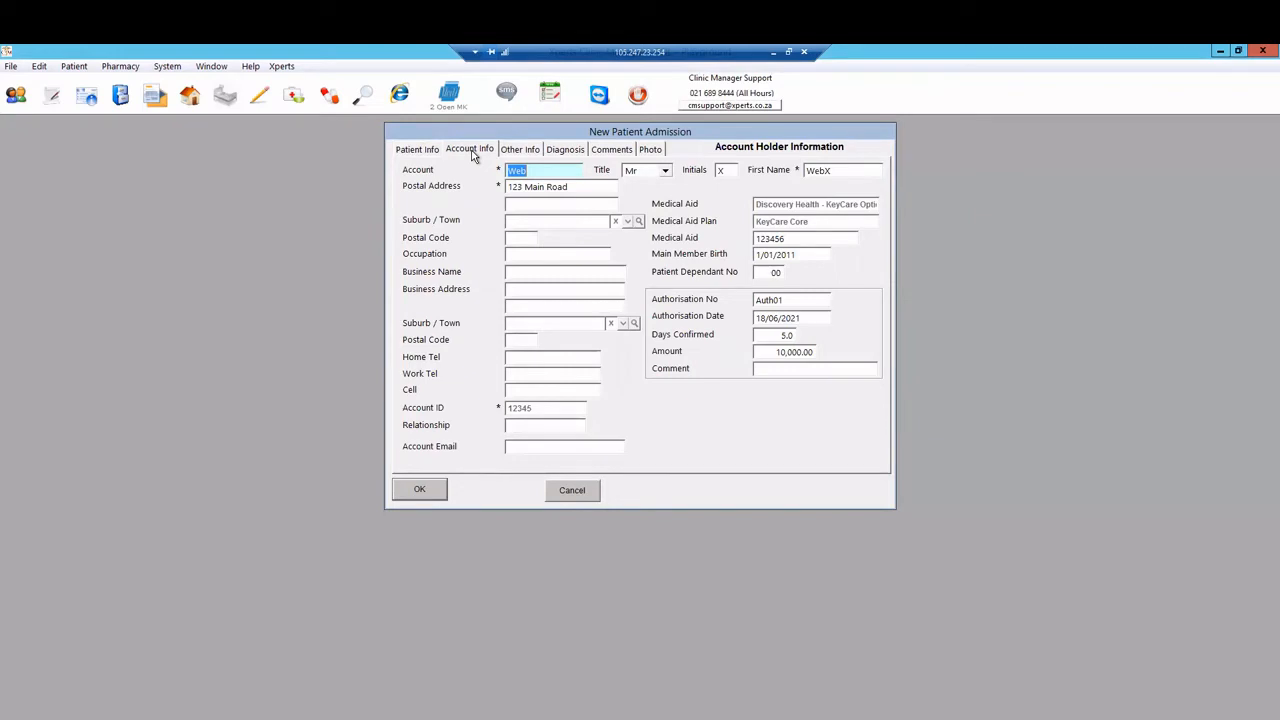
Step: Tab through the account holder fields so the address details auto-fill
key("Tab")
key("Tab")
key("Tab")
key("Tab")
key("Tab")
key("Tab")
key("Tab")
key("Tab")
key("Tab")
key("Tab")
key("Tab")
key("Tab")
key("Tab")
key("Tab")
key("Tab")
key("Tab")
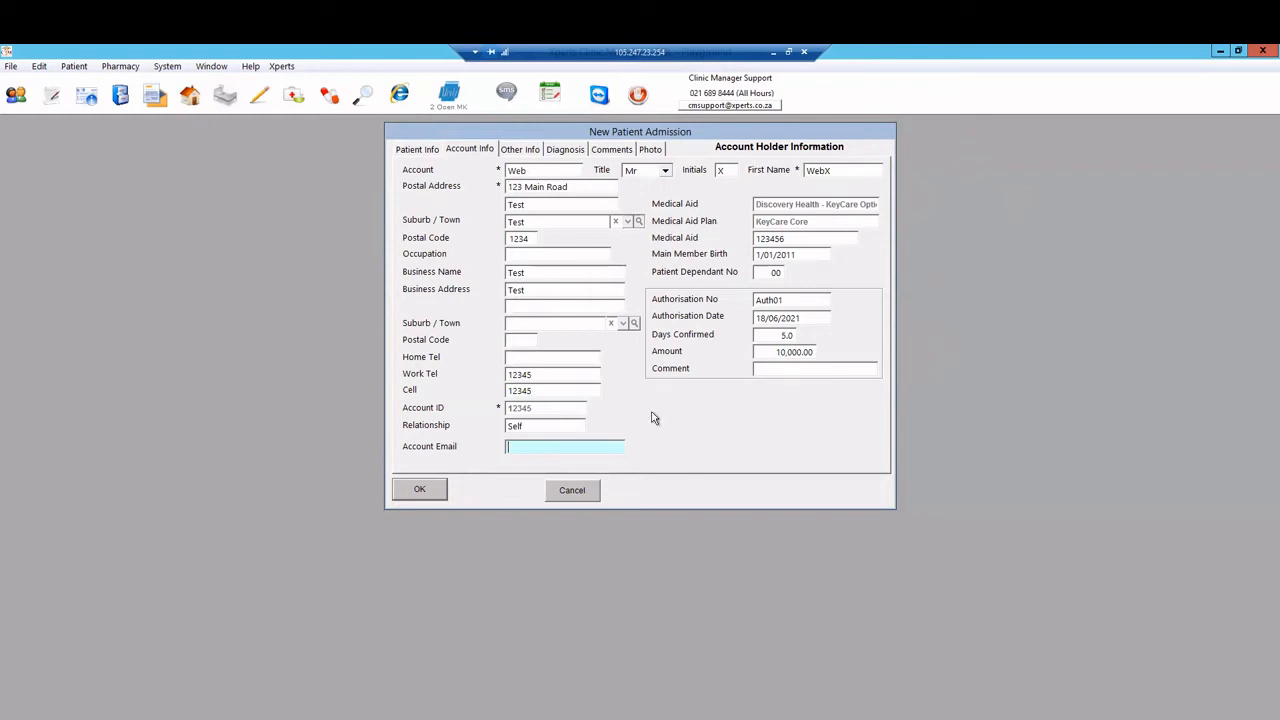
Step: Change the residential suburb from Plumstead to Durbanville
left_click(420, 150)
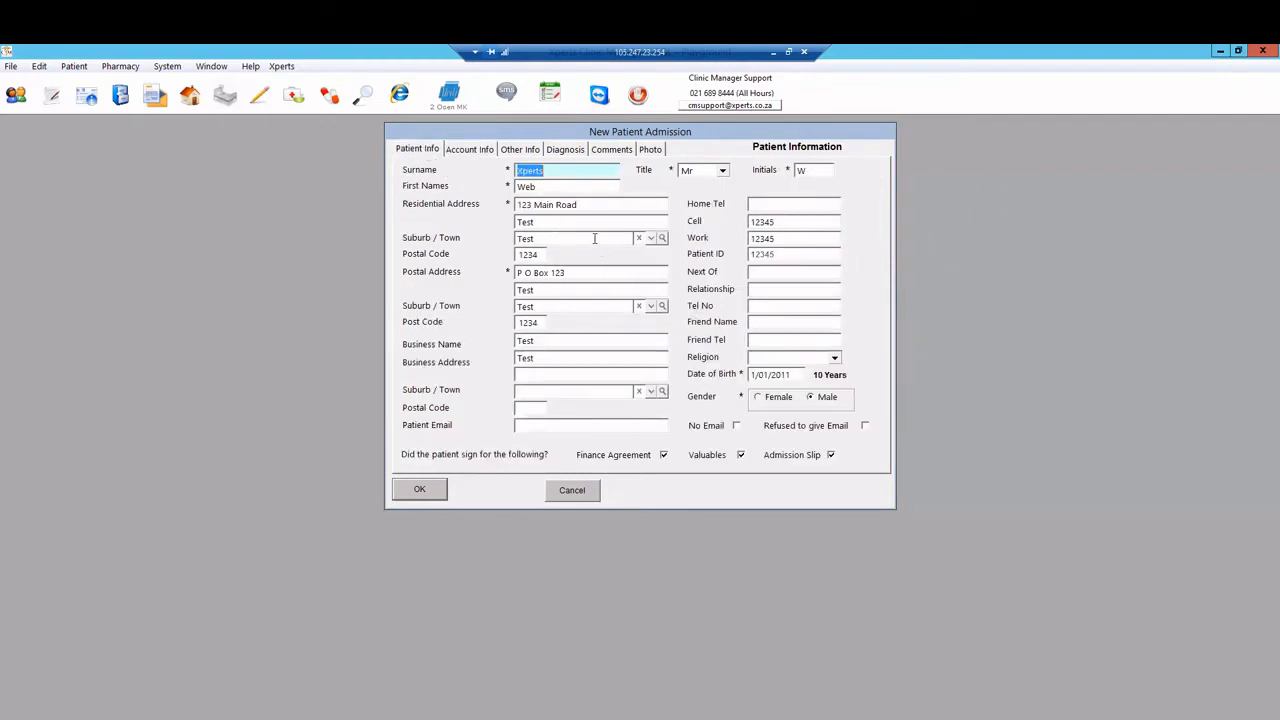
left_click(594, 238)
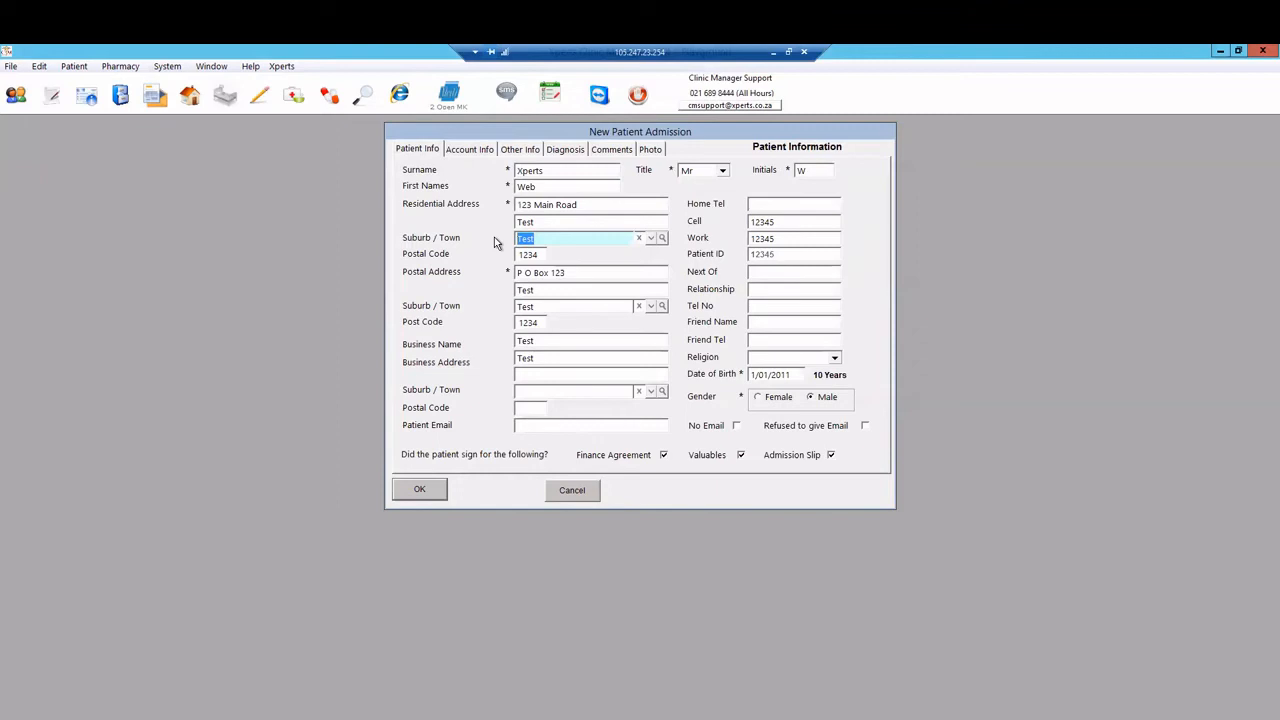
type("Pl")
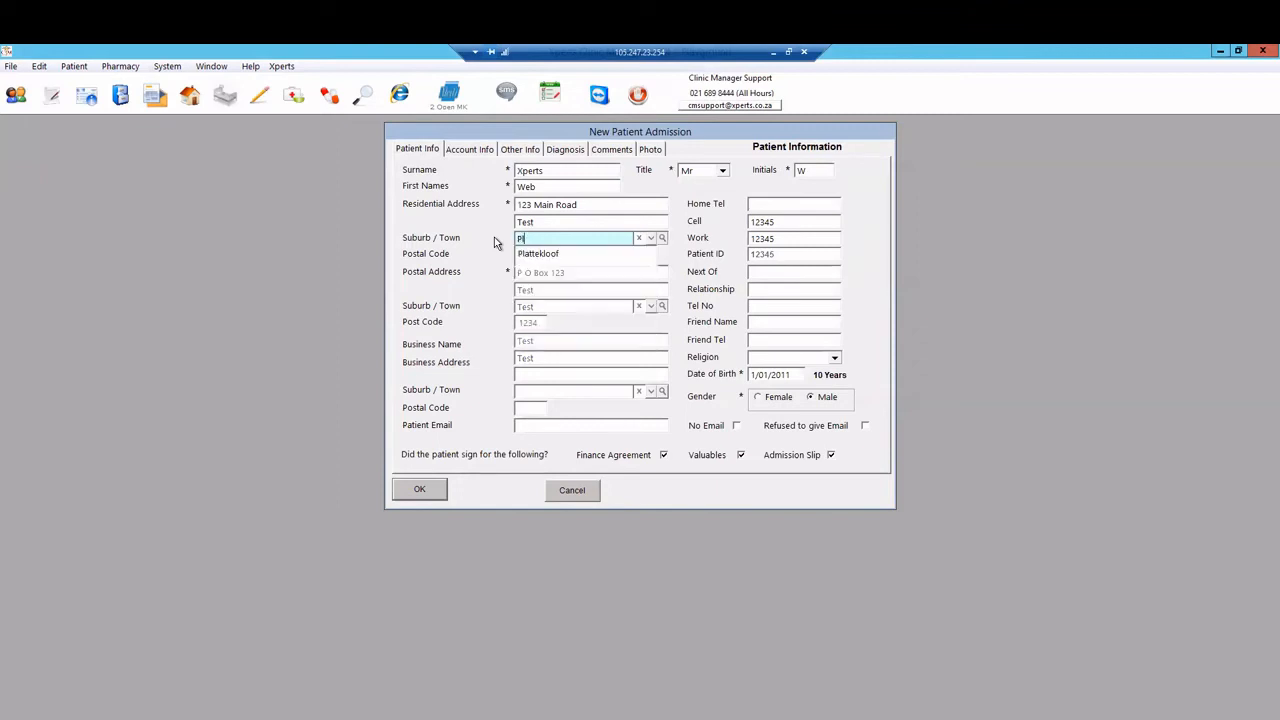
type("l")
key("BackSpace")
type("umstead")
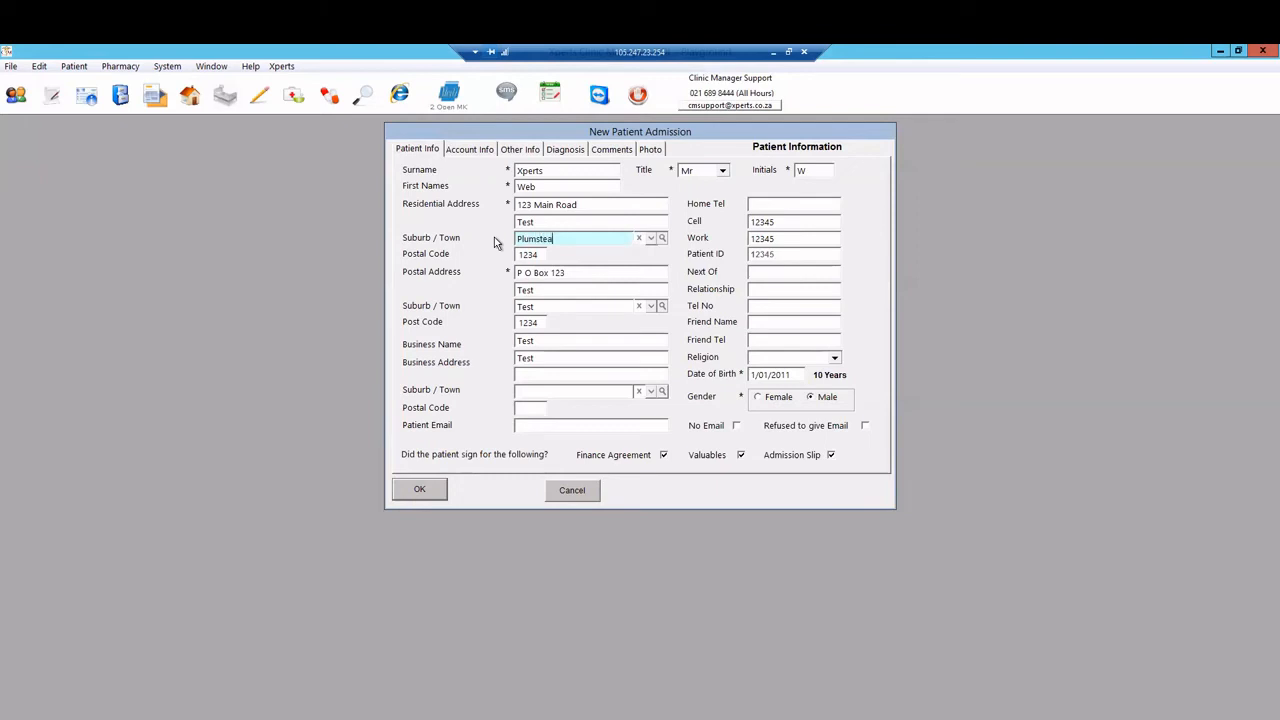
left_click(661, 238)
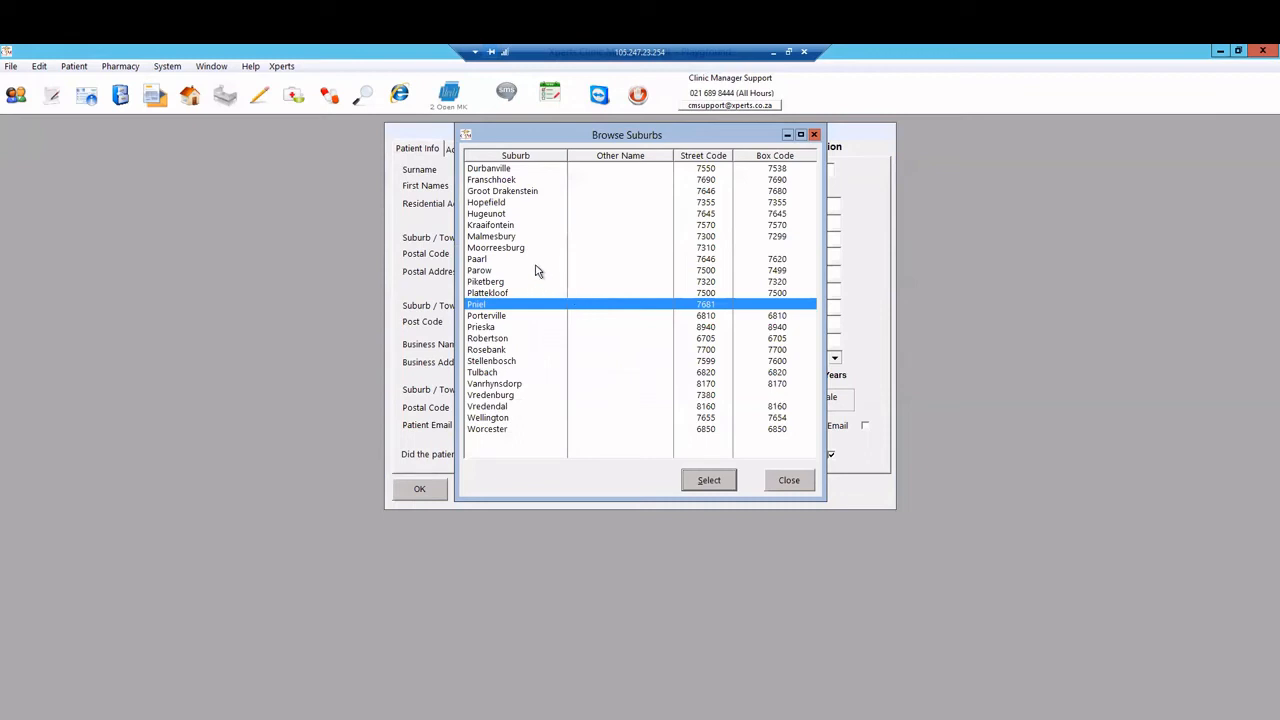
left_click(789, 480)
left_click_drag(580, 242, 427, 236)
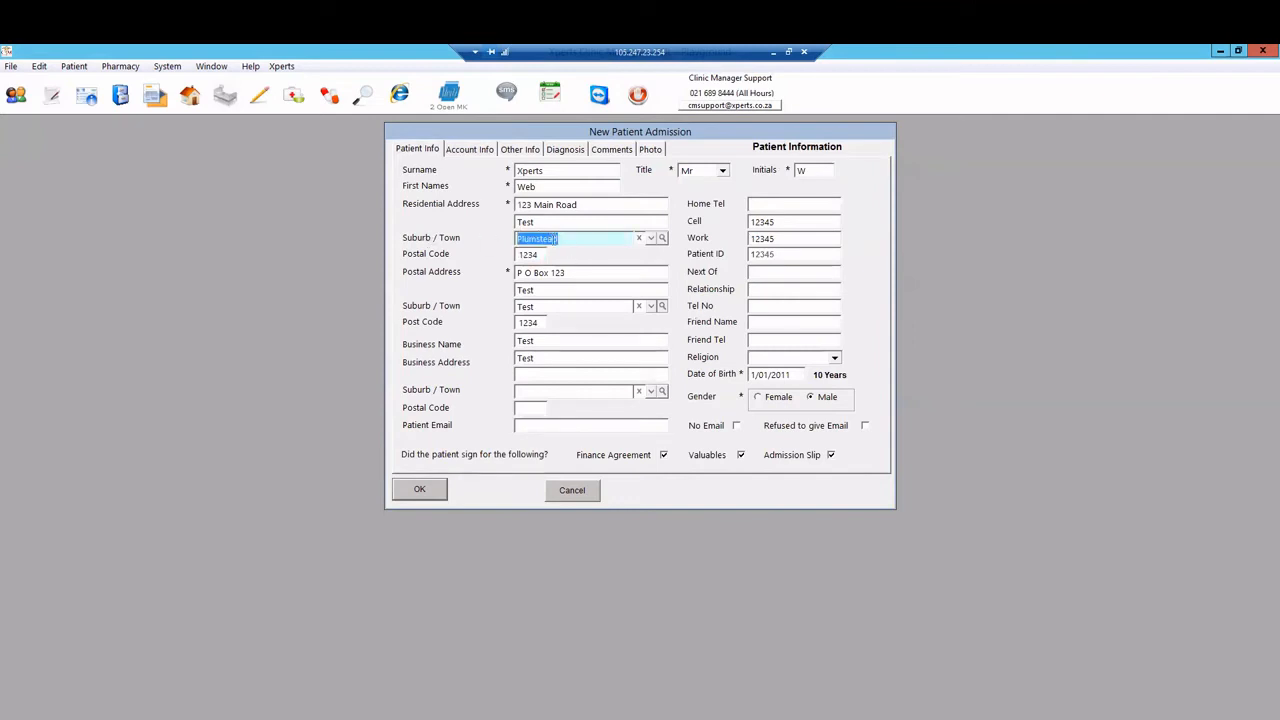
type("D")
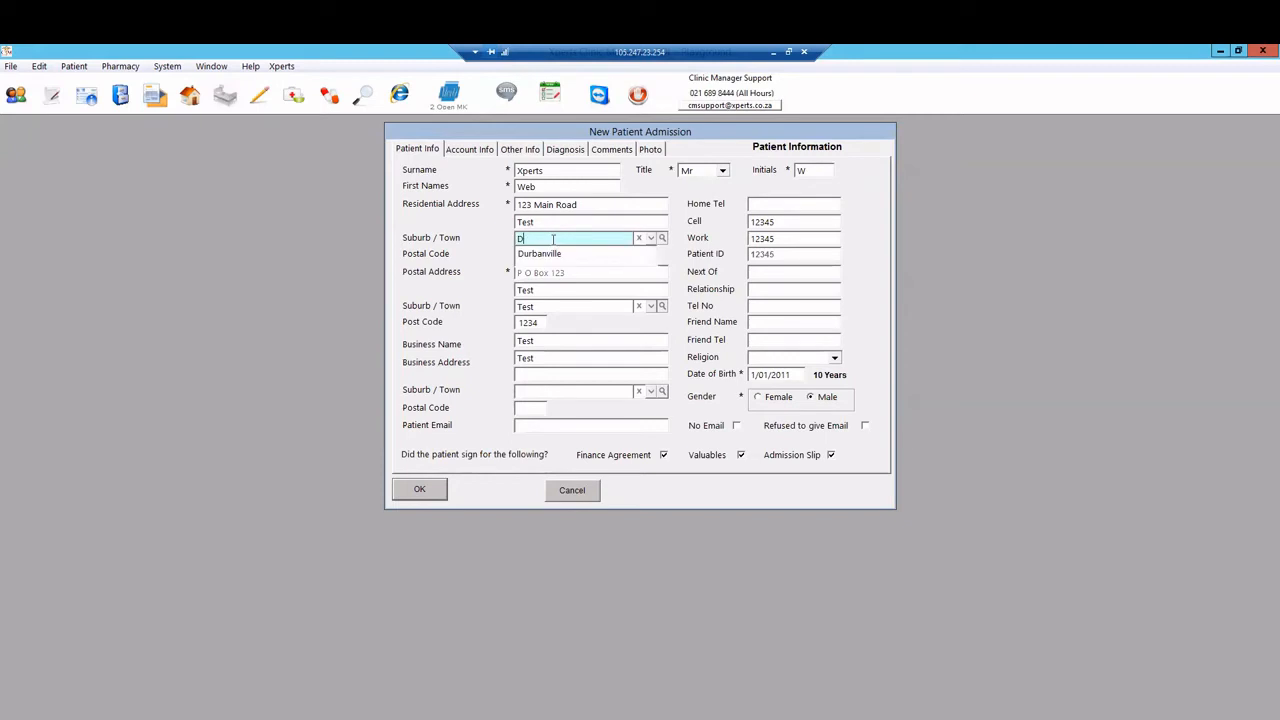
left_click(549, 253)
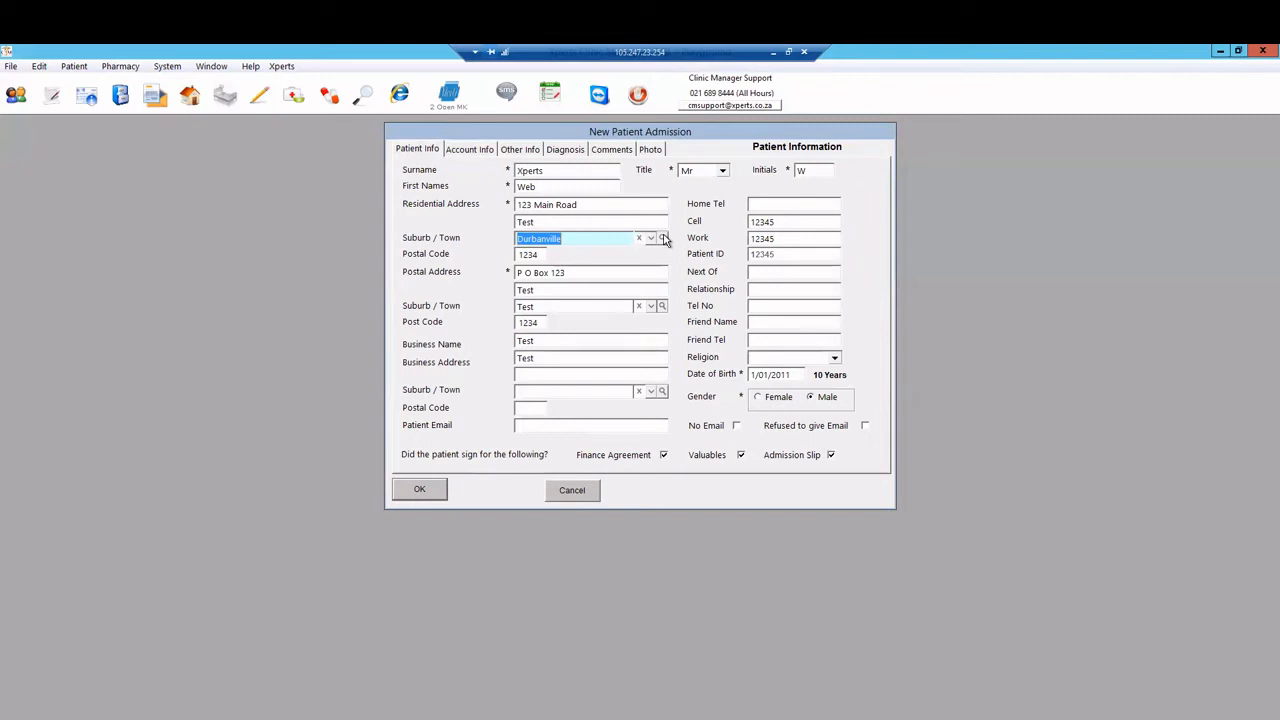
left_click(520, 150)
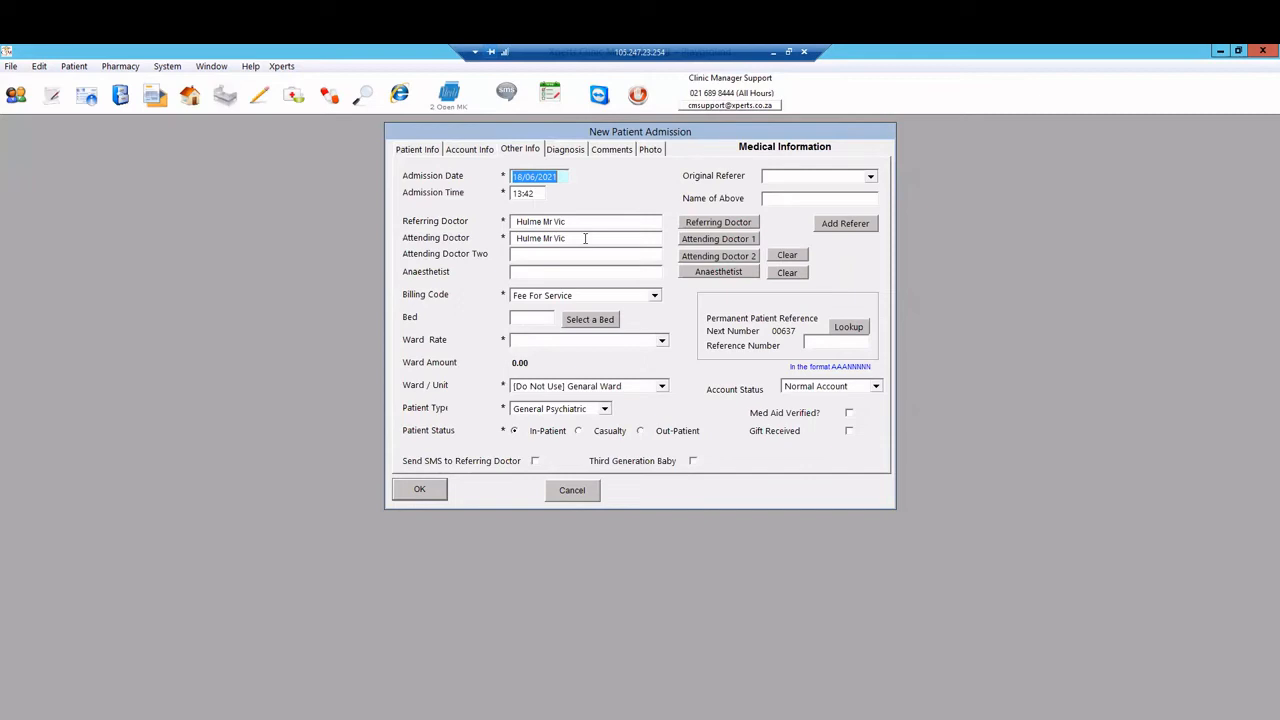
Step: Assign the psychologist as Attending Doctor 1, leaving the referring doctor unchanged
left_click(719, 222)
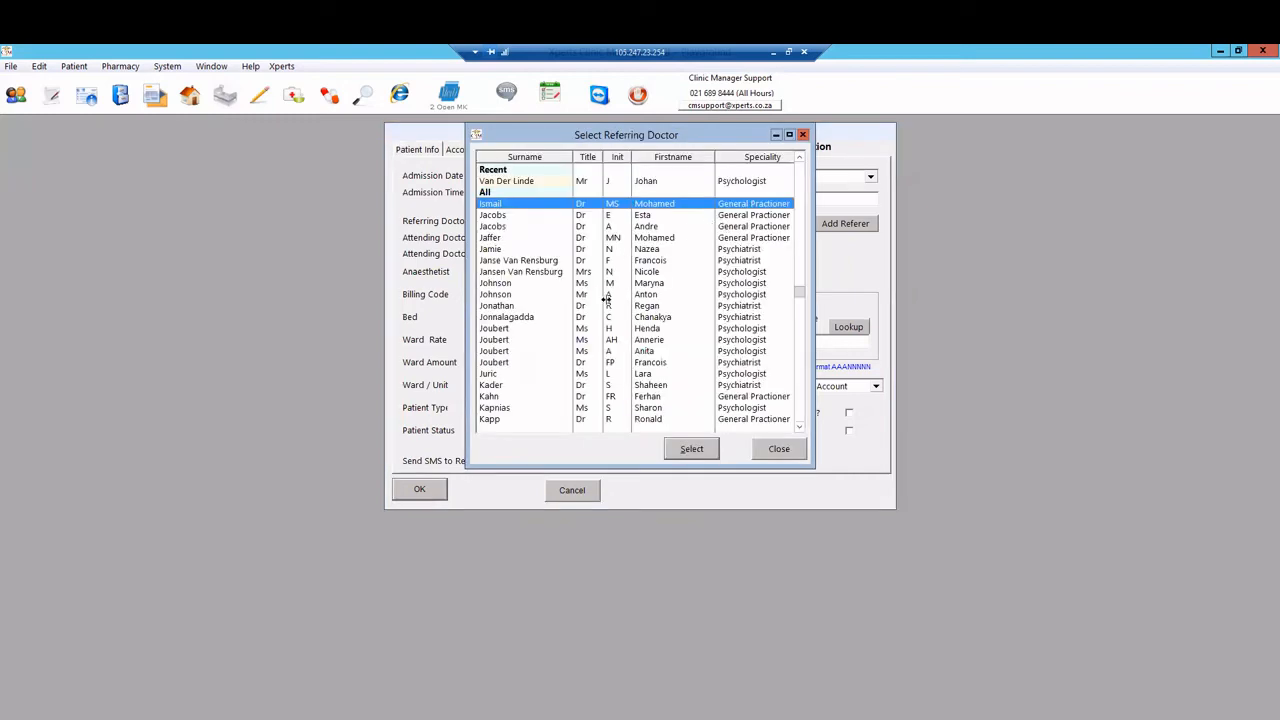
left_click(768, 449)
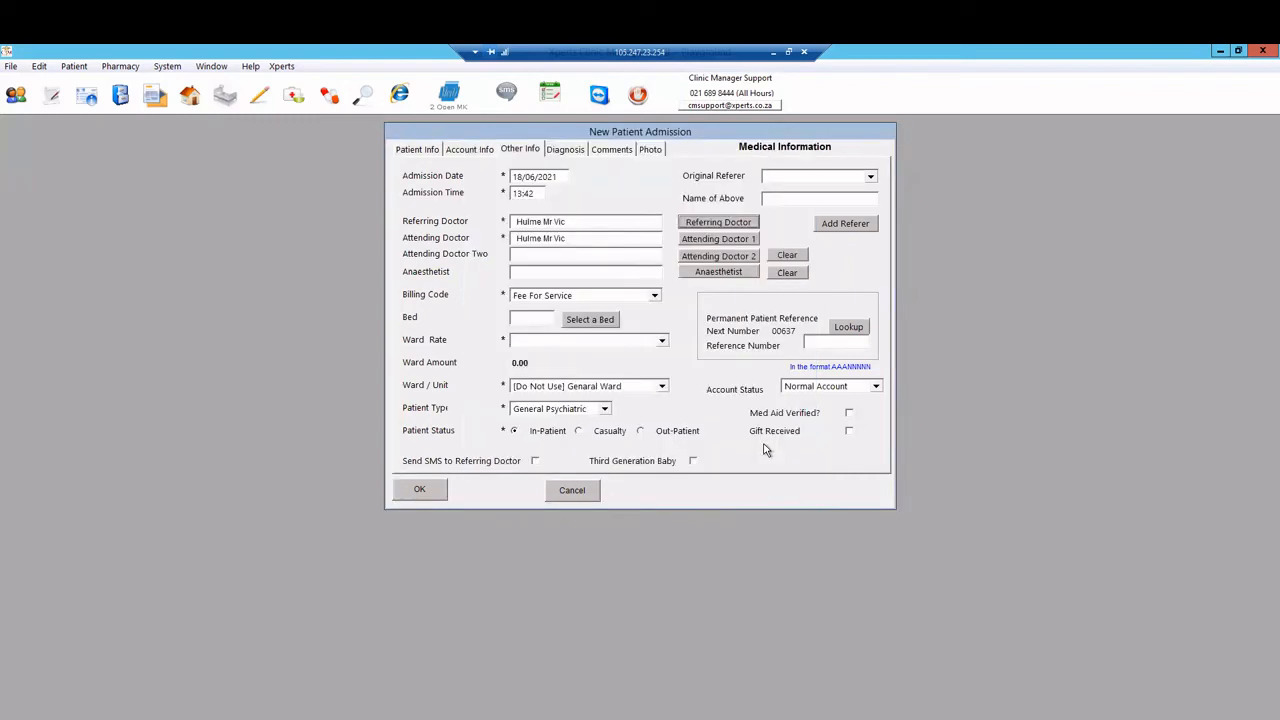
left_click(726, 243)
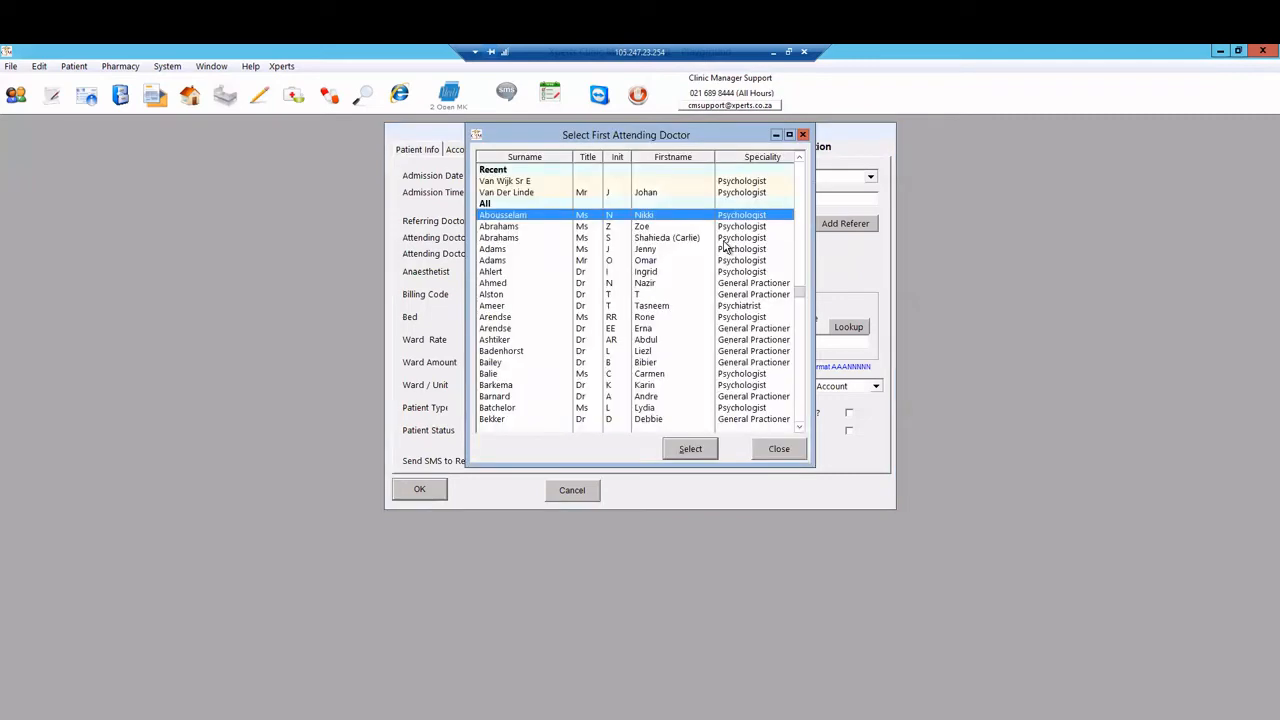
left_click(779, 451)
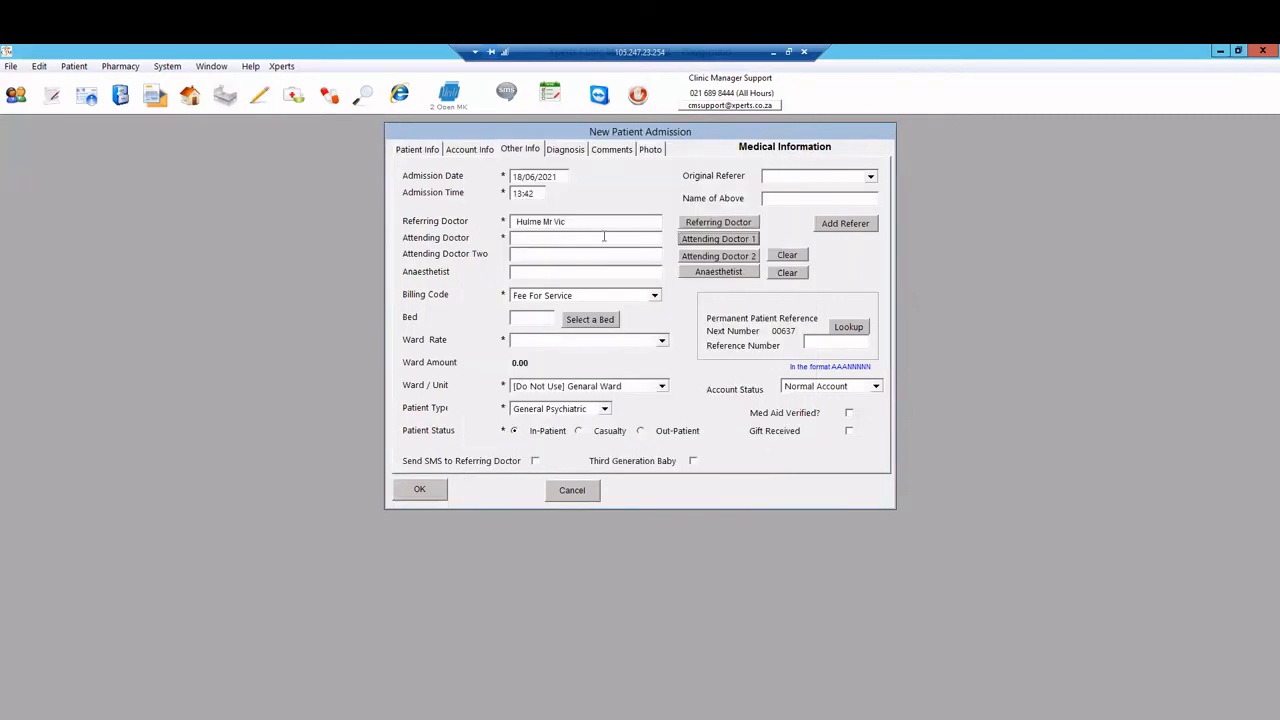
left_click(726, 243)
left_click(575, 271)
left_click(690, 450)
left_click(529, 254)
left_click(597, 297)
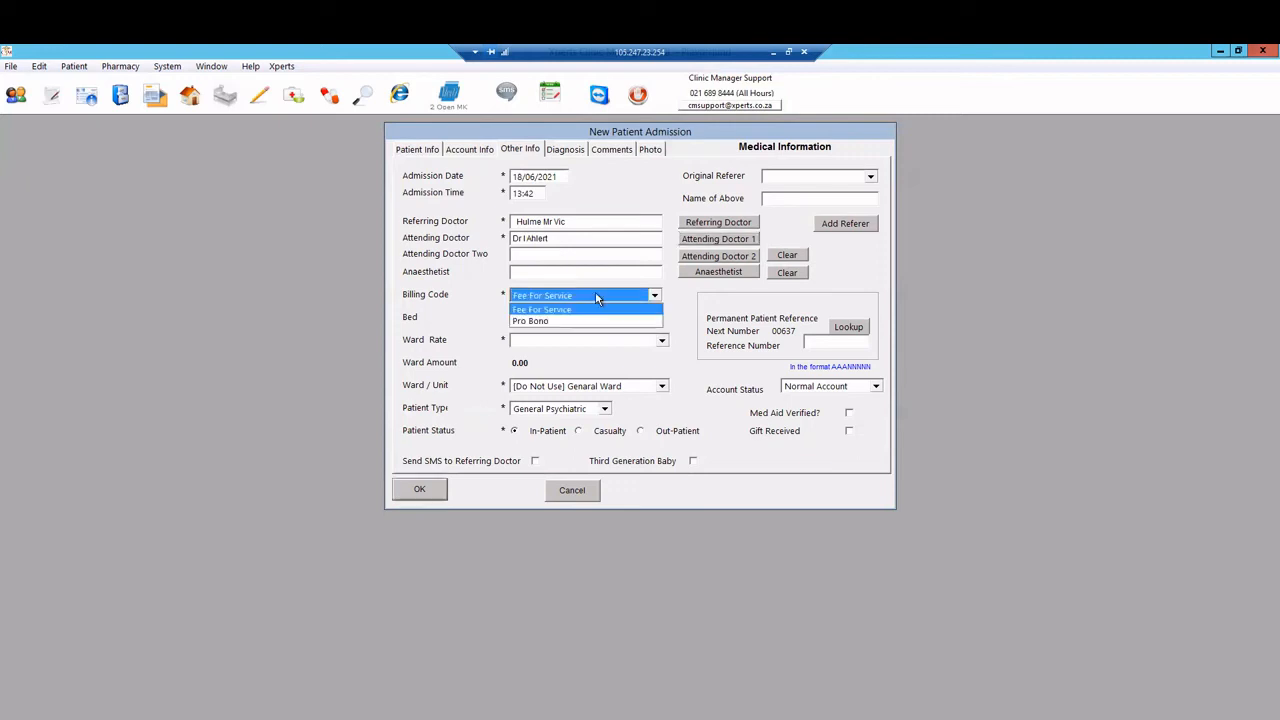
Step: Keep Fee For Service billing, assign bed AA-88, and set ward rate General With Overnight (1,781.70)
left_click(597, 297)
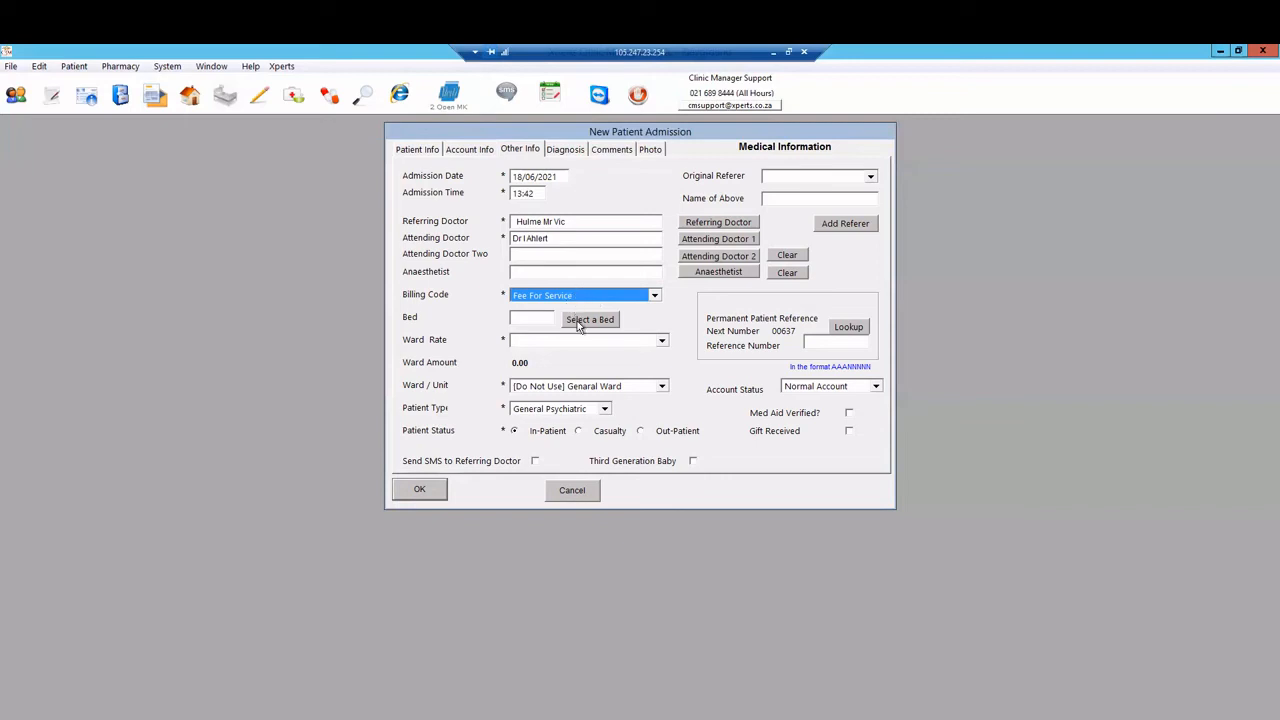
left_click(580, 320)
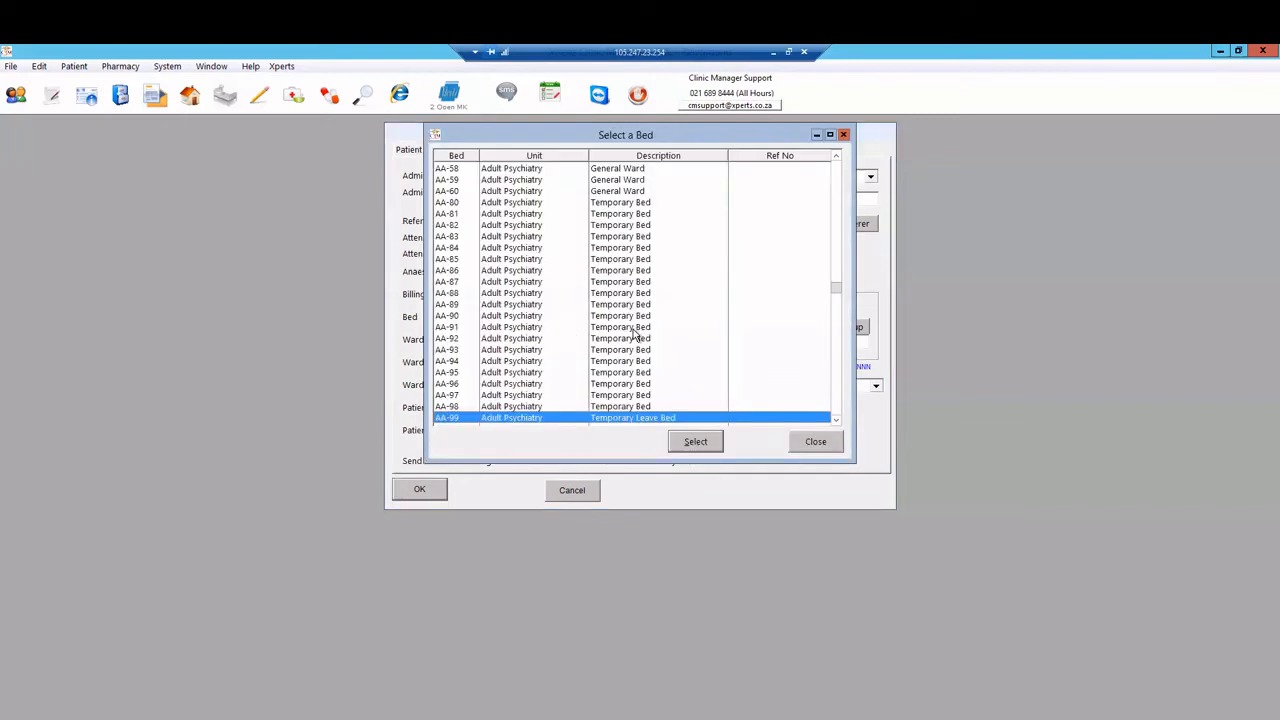
left_click(670, 293)
left_click(697, 443)
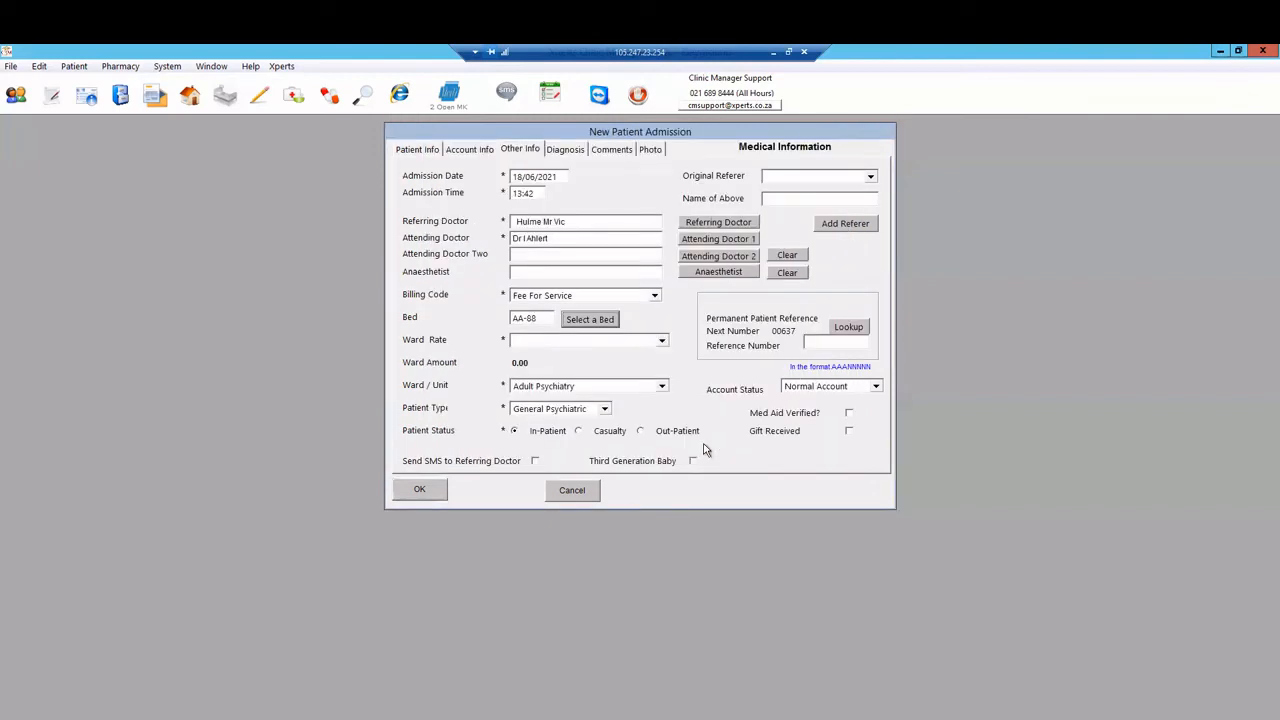
left_click(602, 340)
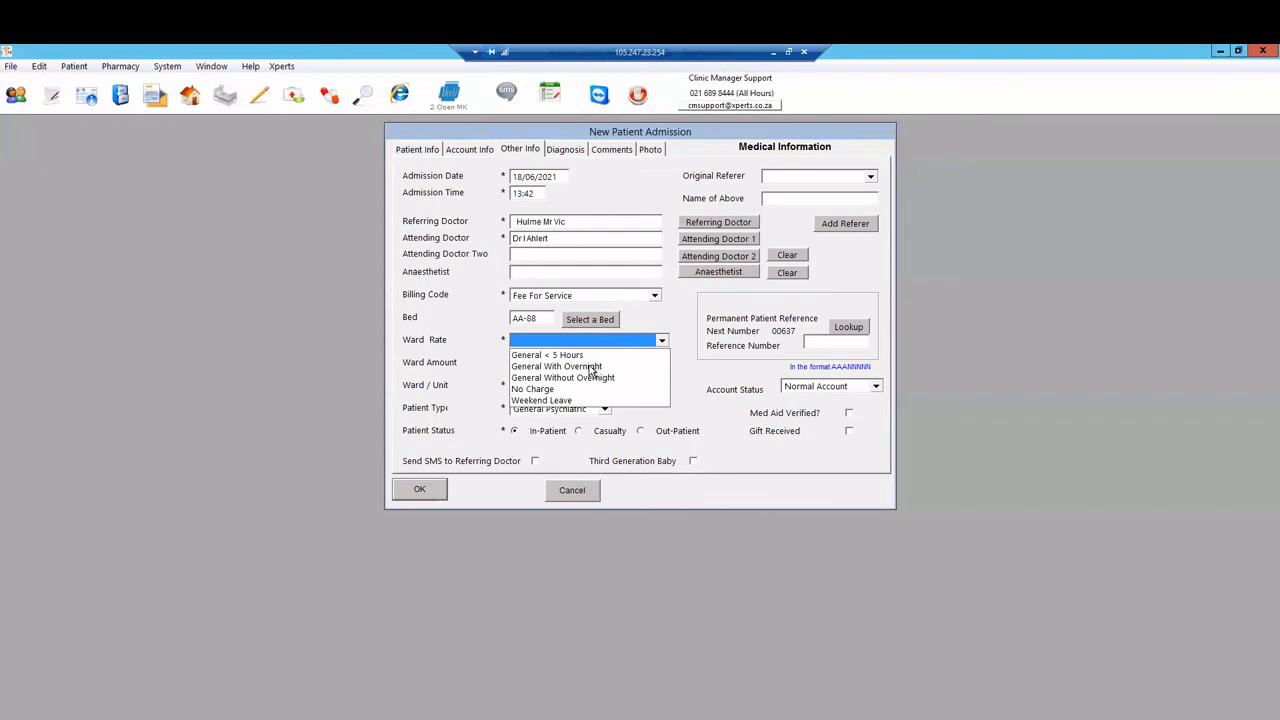
left_click(590, 367)
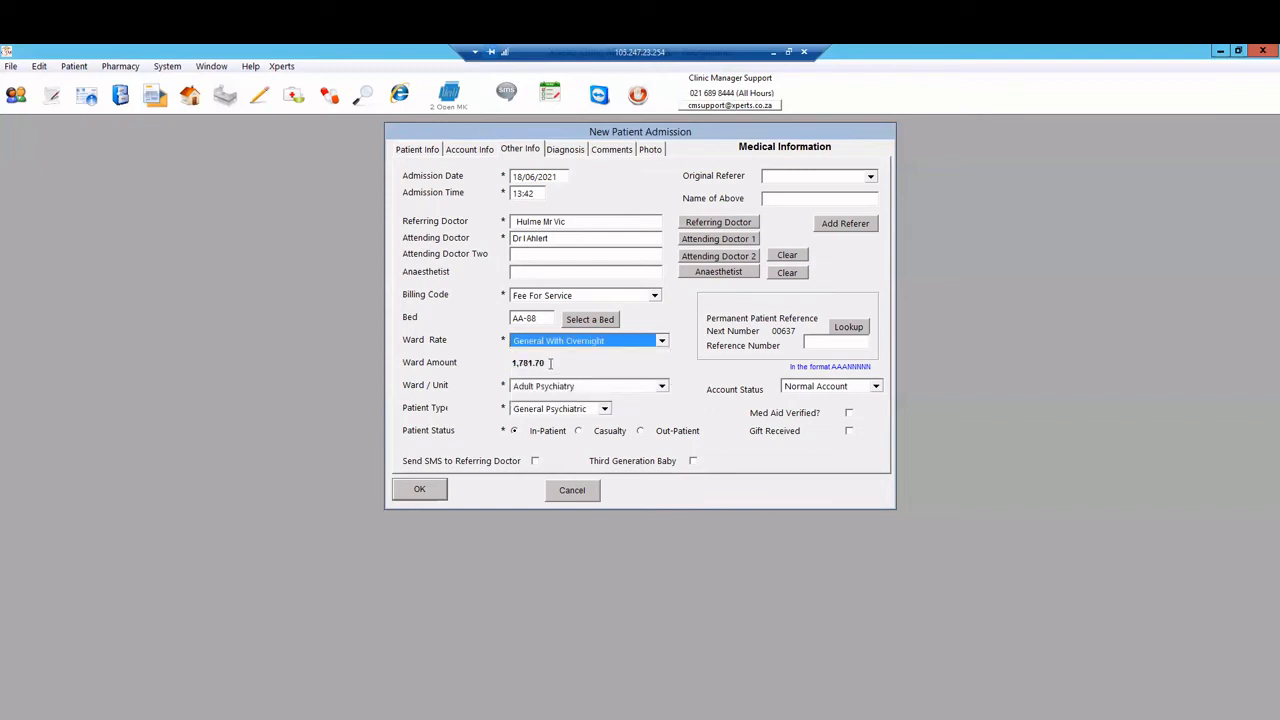
Step: Review the 1,781.70 ward amount, then switch the ward rate to General Without Overnight
left_click_drag(549, 364, 503, 374)
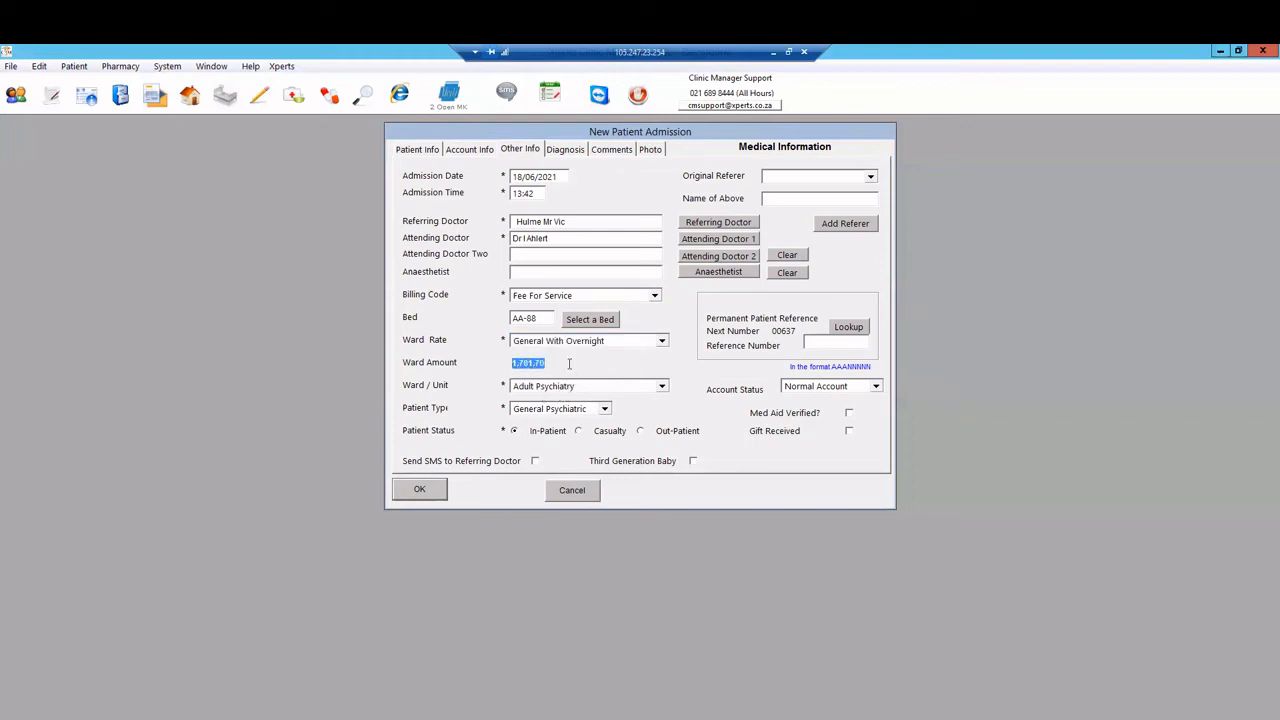
left_click(569, 364)
left_click(563, 343)
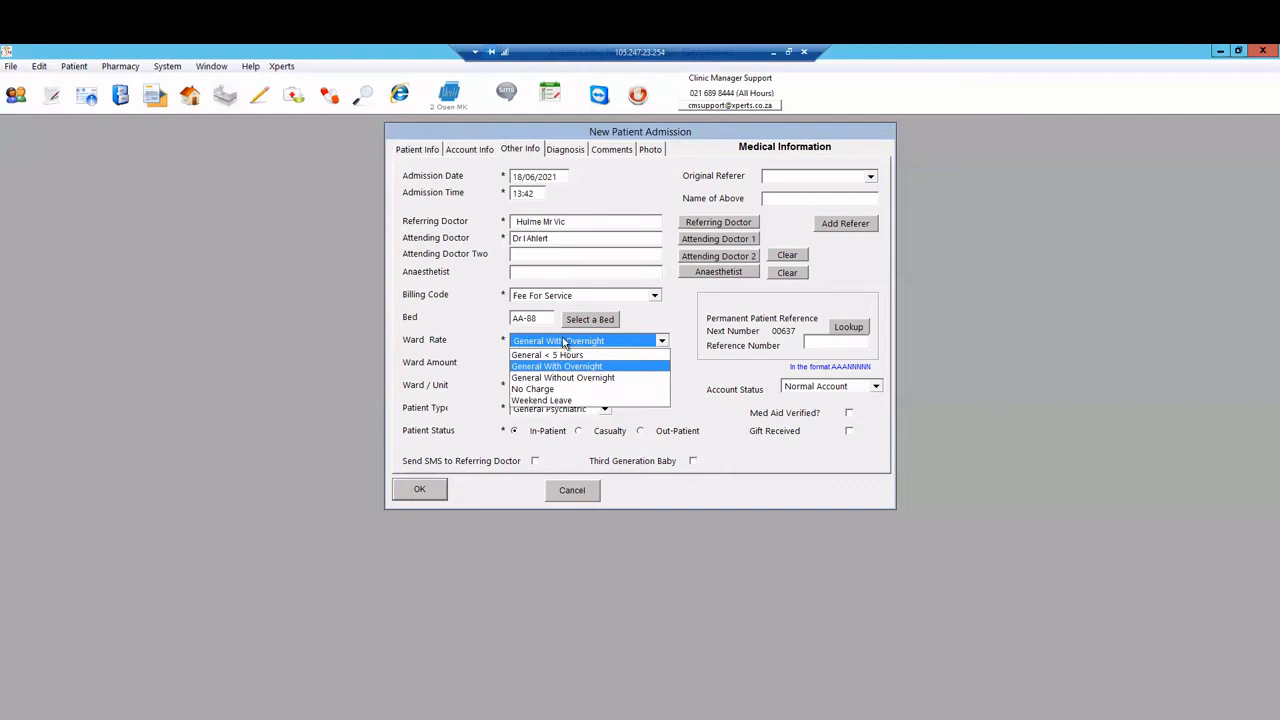
left_click(561, 341)
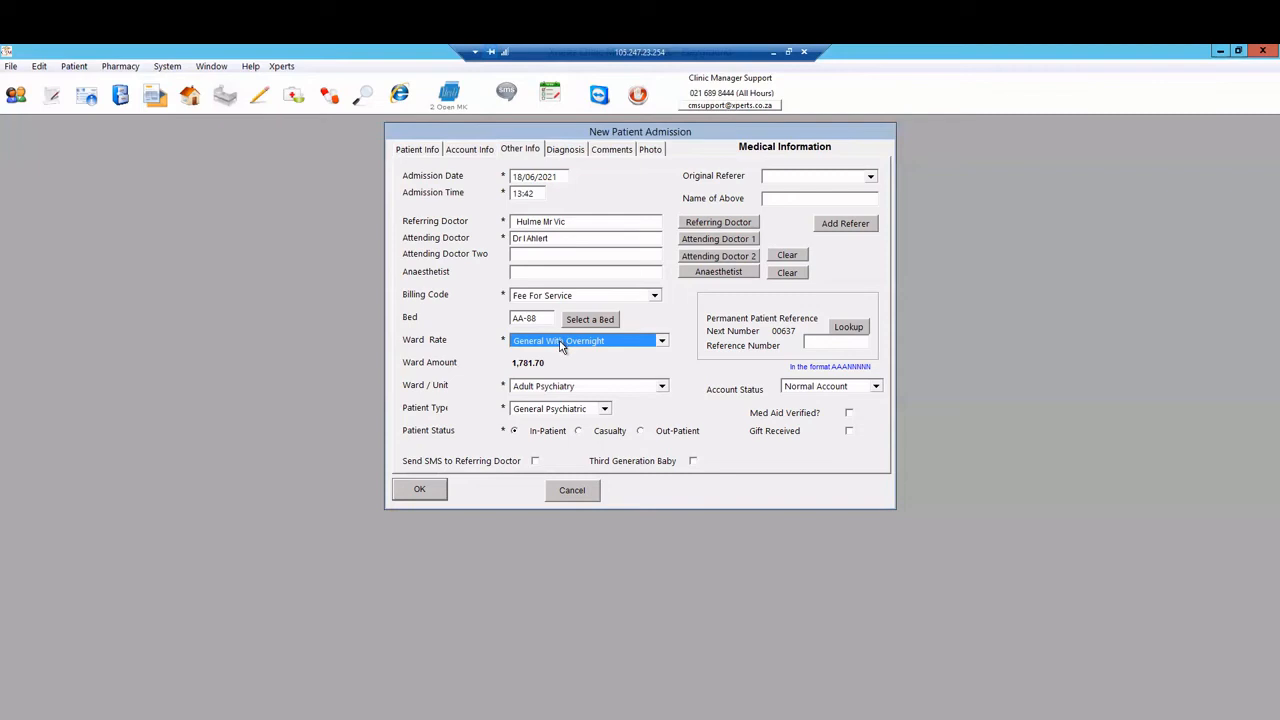
left_click(549, 347)
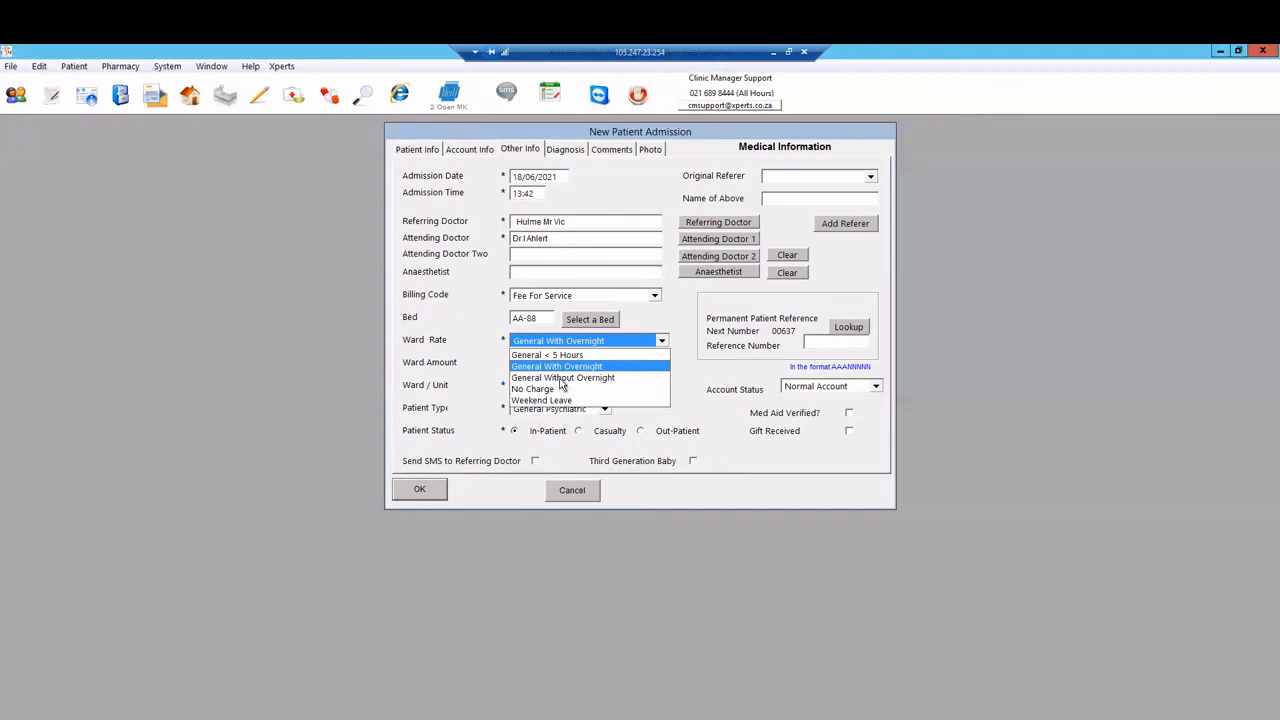
left_click(560, 379)
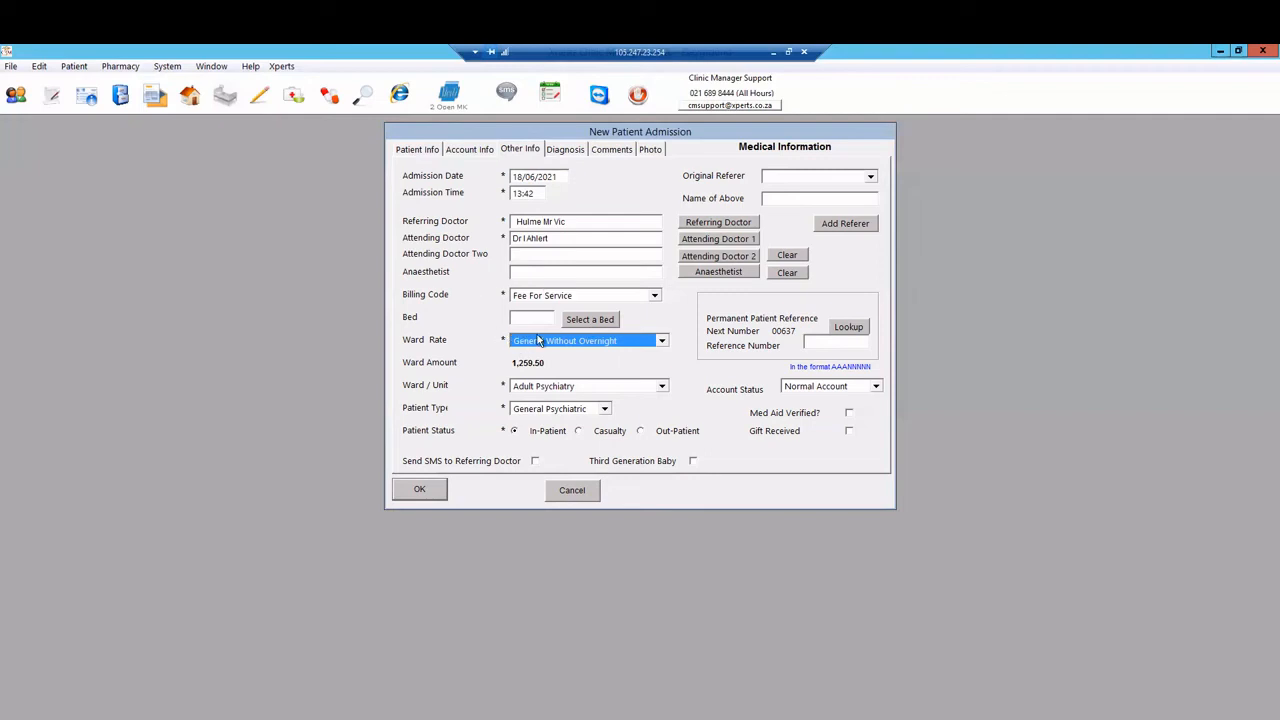
Step: Close the bed list without choosing a bed and reselect General With Overnight, raising 'First select a bed'
left_click(592, 322)
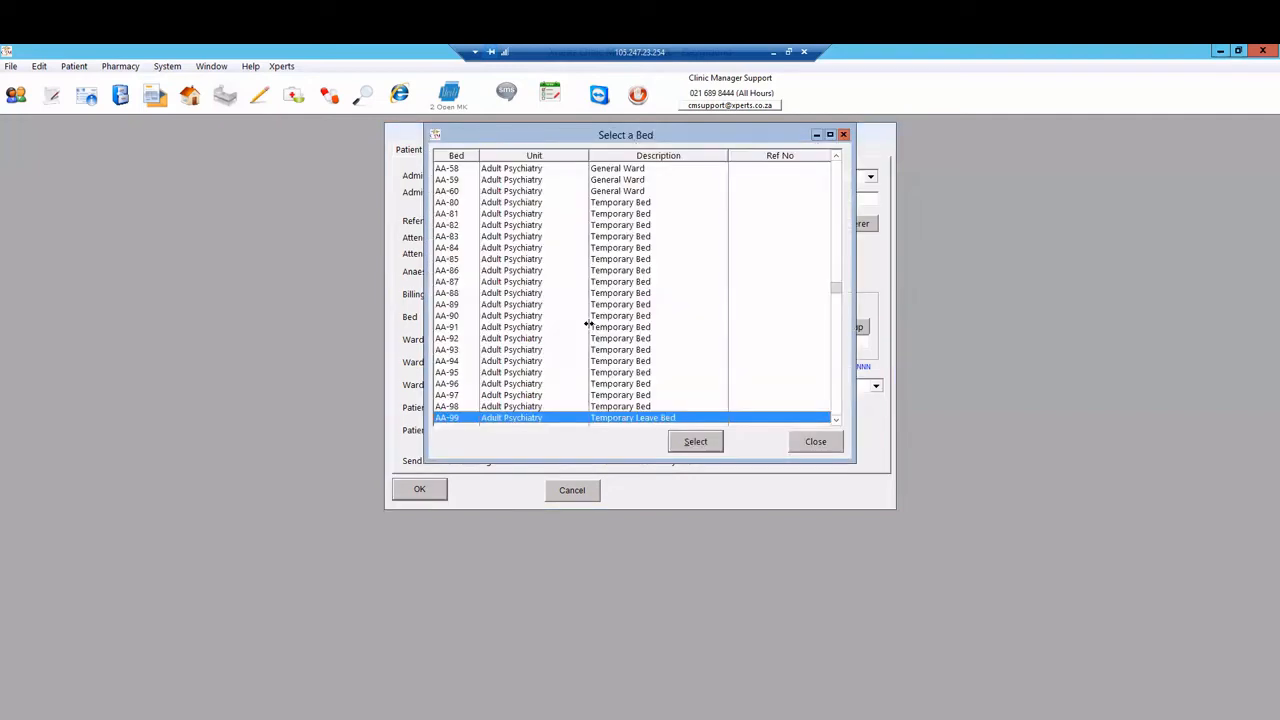
left_click(798, 442)
left_click(572, 343)
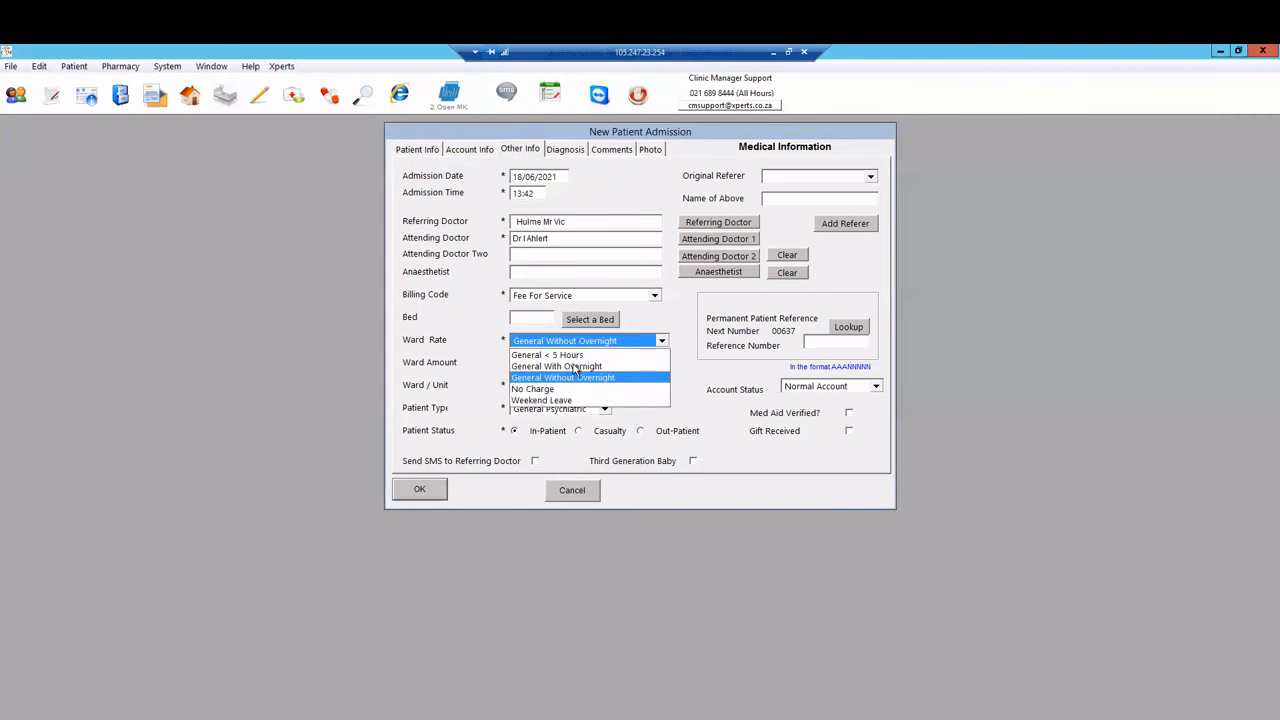
left_click(576, 367)
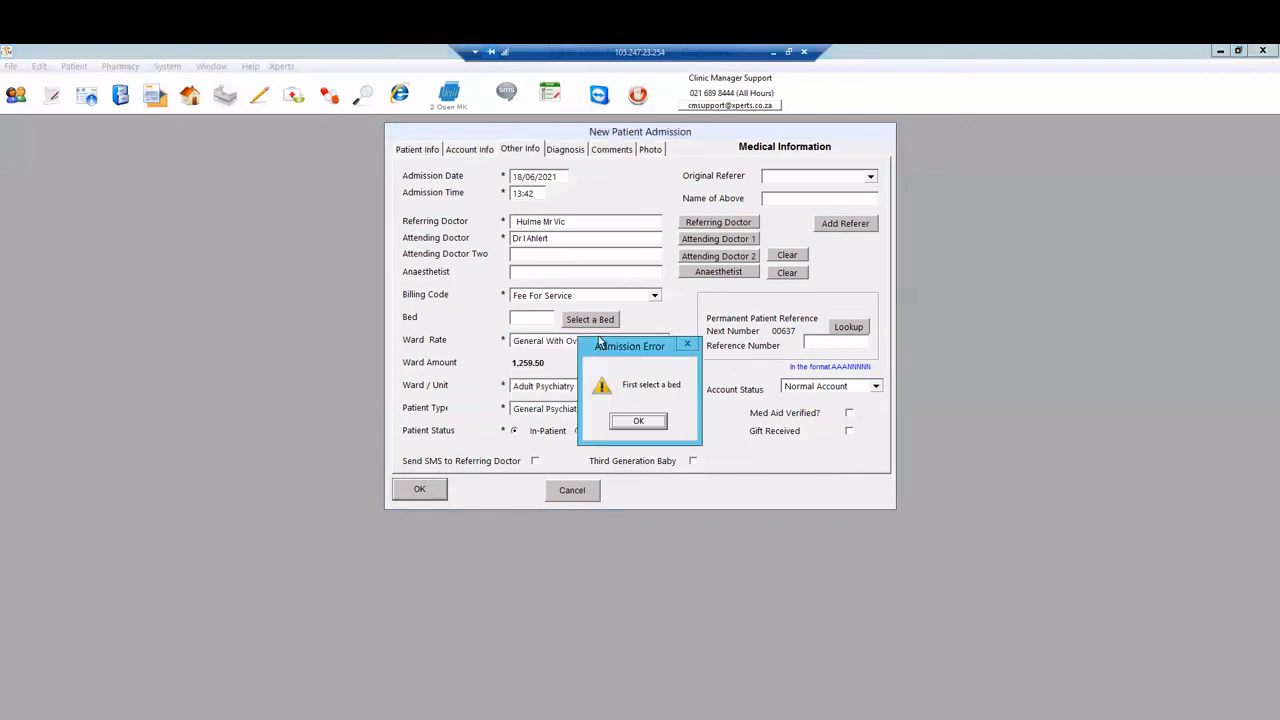
Step: Dismiss the error, assign bed AA-90, and set the ward rate to General With Overnight
left_click(642, 423)
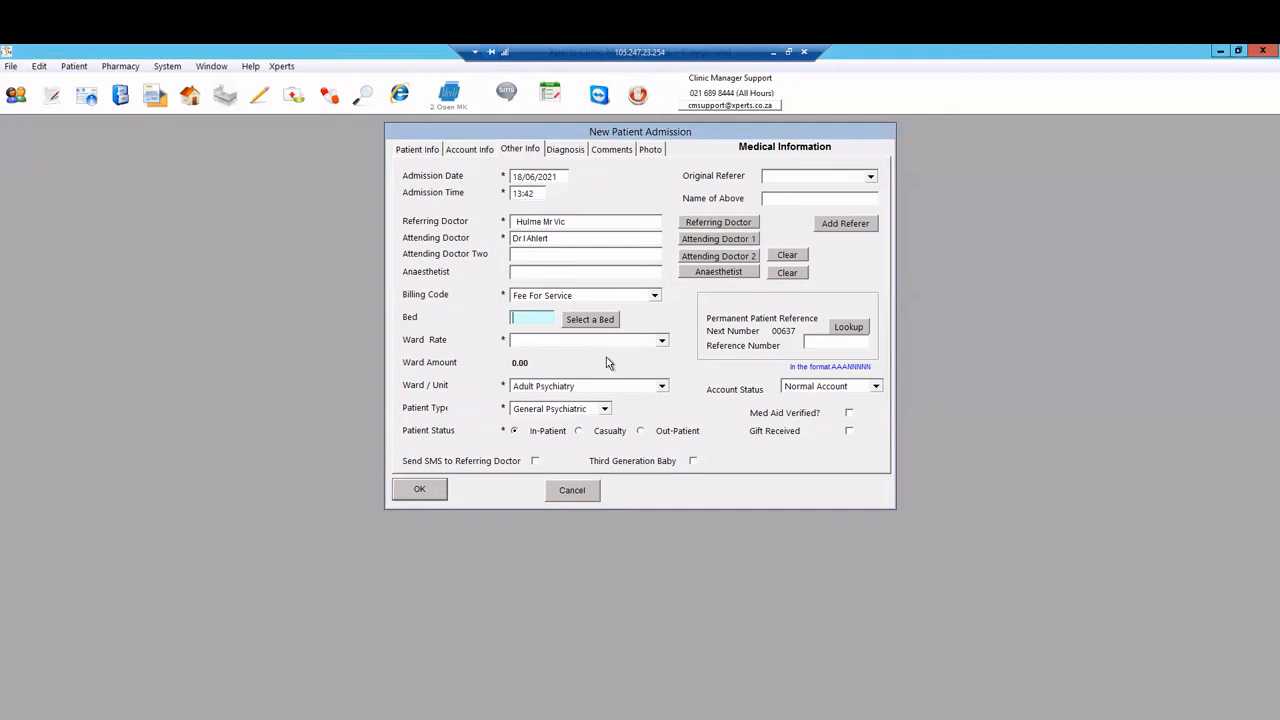
left_click(591, 319)
left_click(550, 316)
left_click(695, 441)
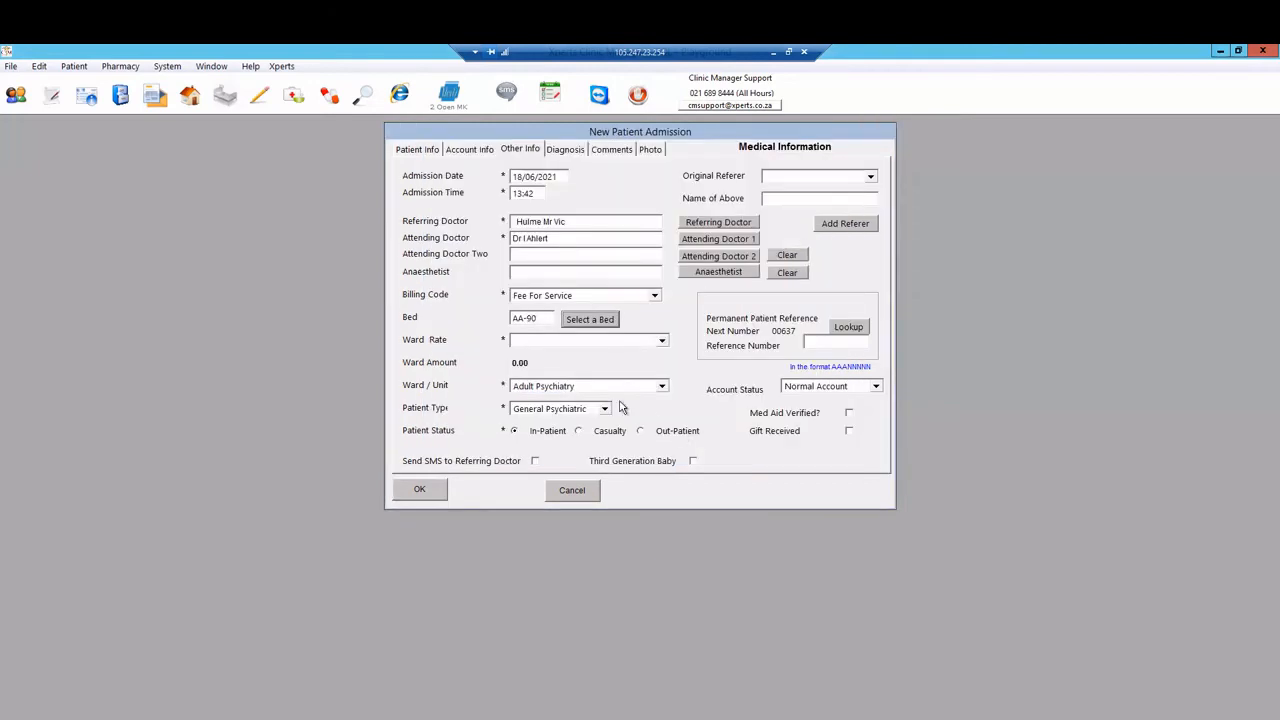
left_click(604, 347)
left_click(554, 369)
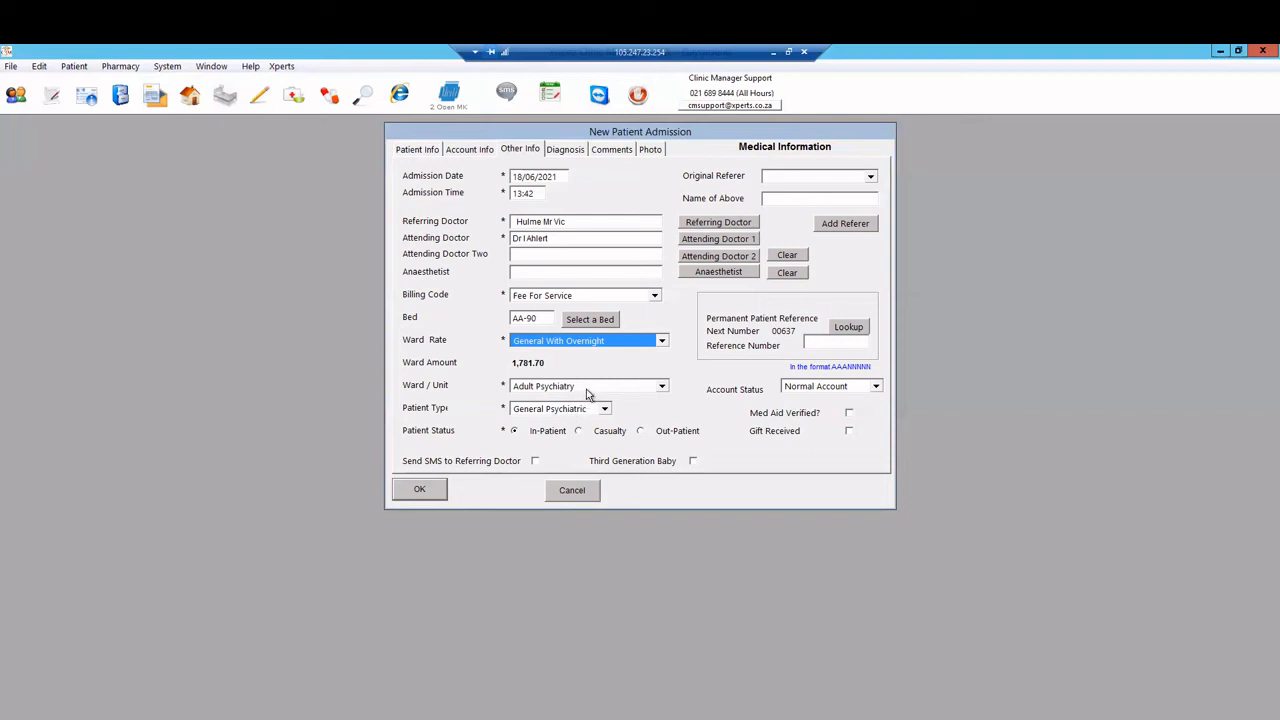
Step: Set the ward unit to Addiction
left_click(586, 387)
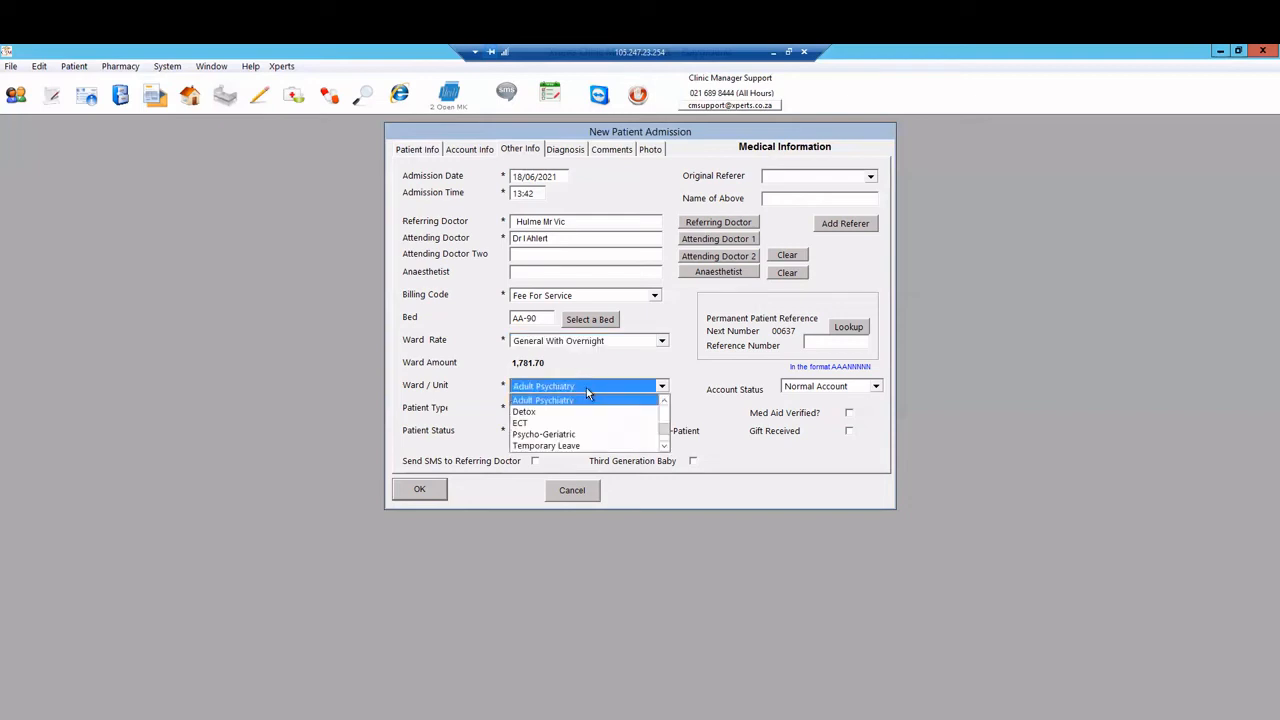
left_click(664, 402)
left_click(664, 402)
left_click(664, 402)
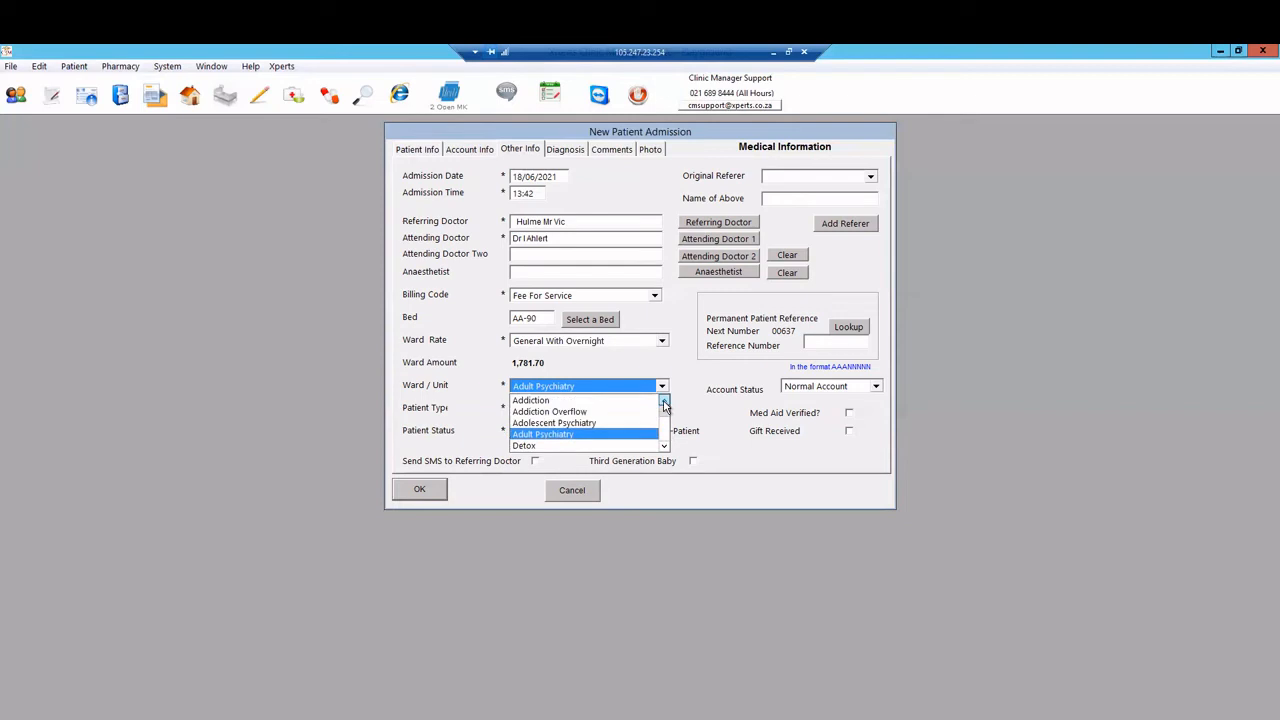
left_click(534, 401)
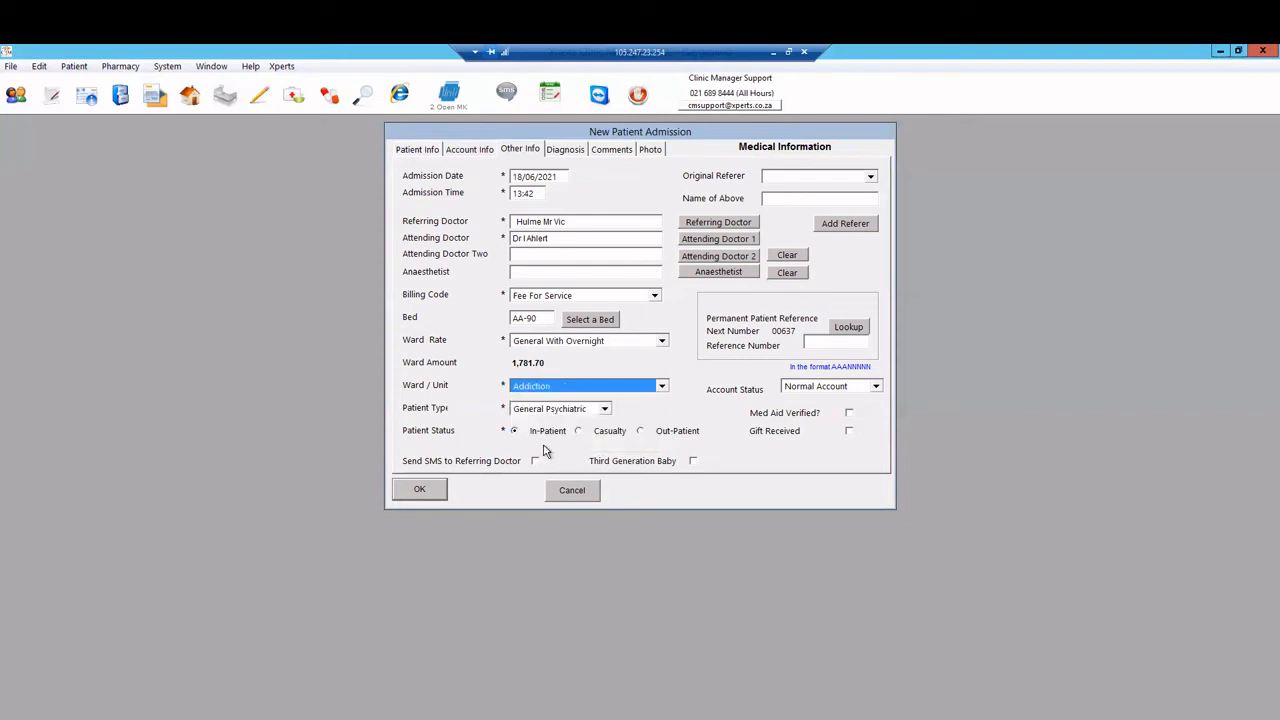
Step: Set the patient type to Other and mark the patient as an in-patient
left_click(607, 411)
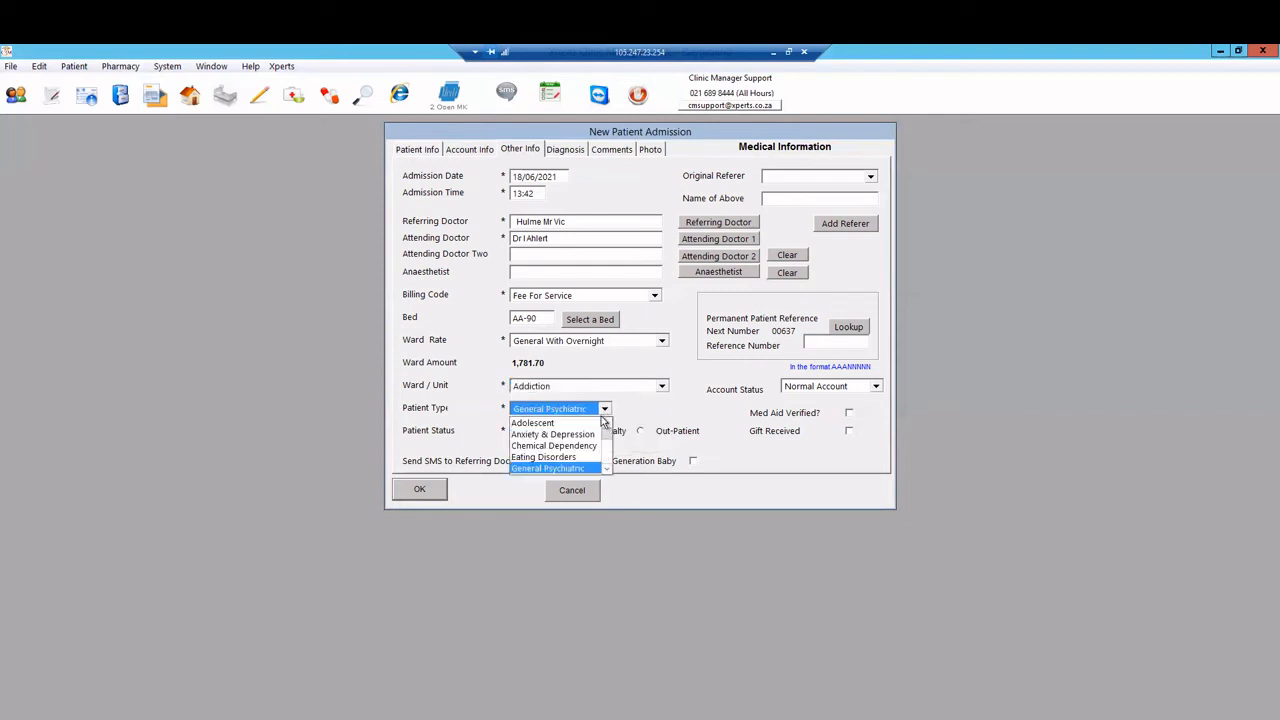
left_click(606, 468)
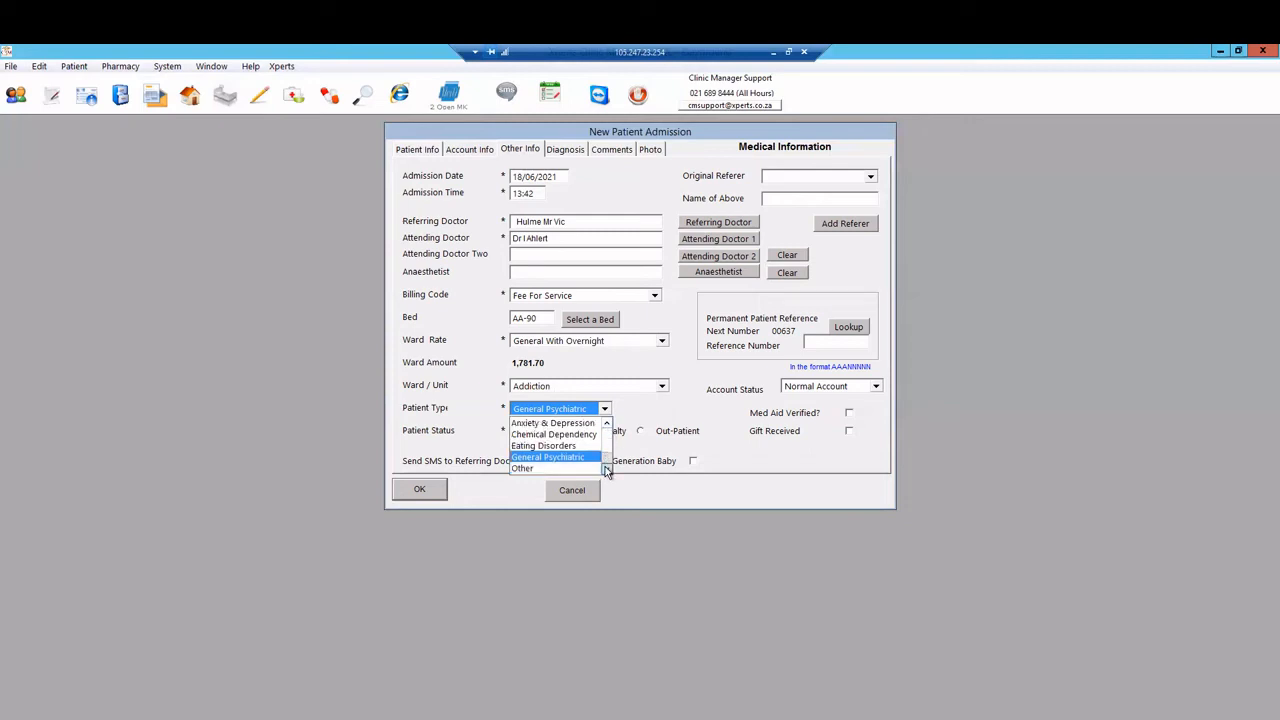
left_click(526, 468)
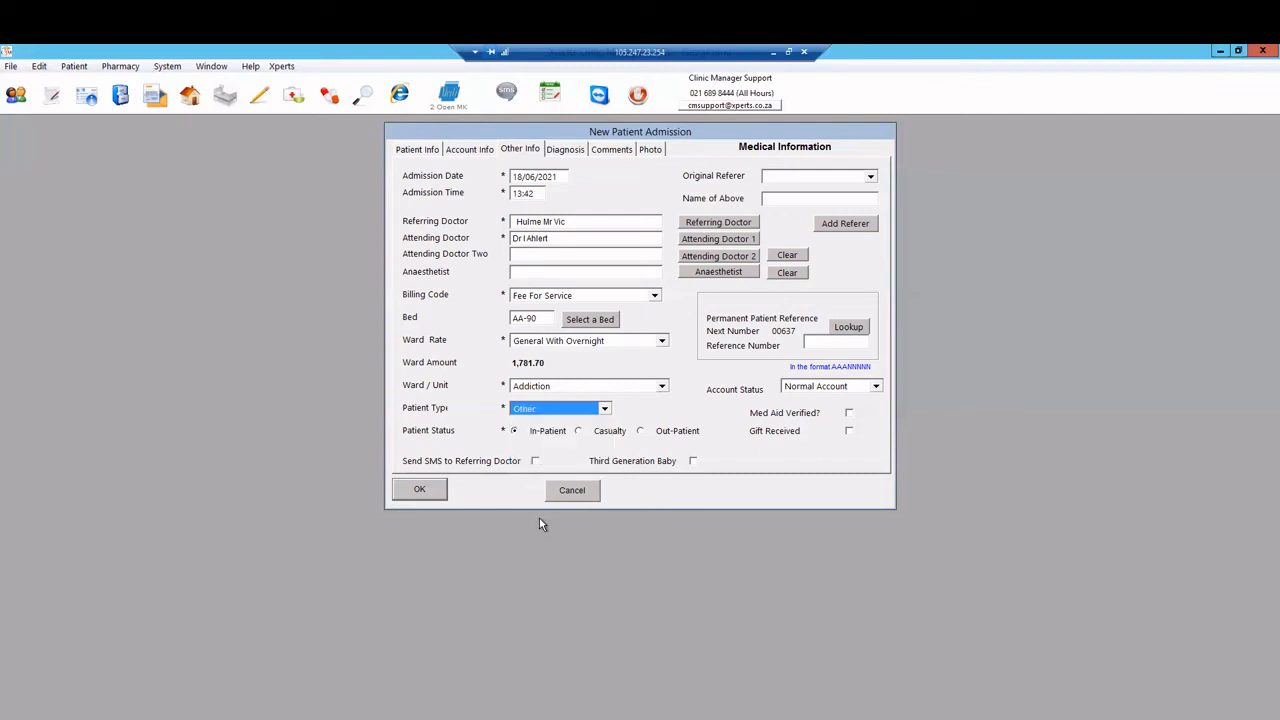
left_click(557, 409)
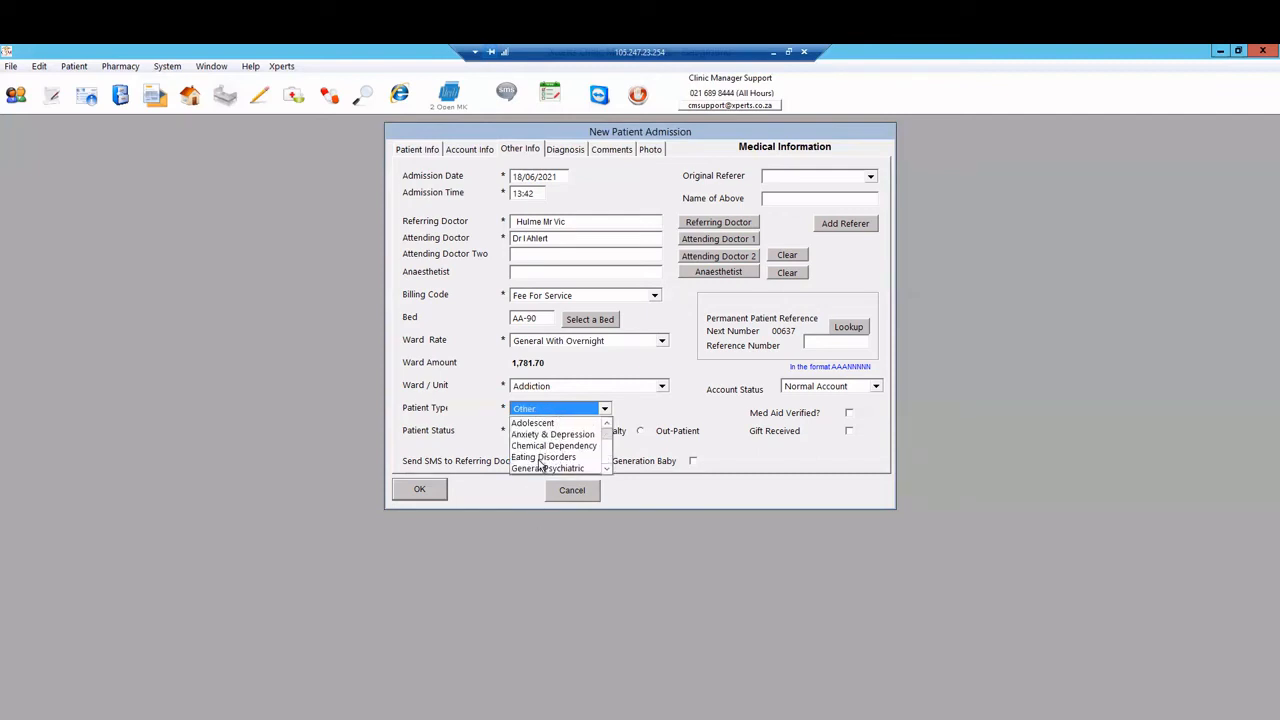
left_click(538, 469)
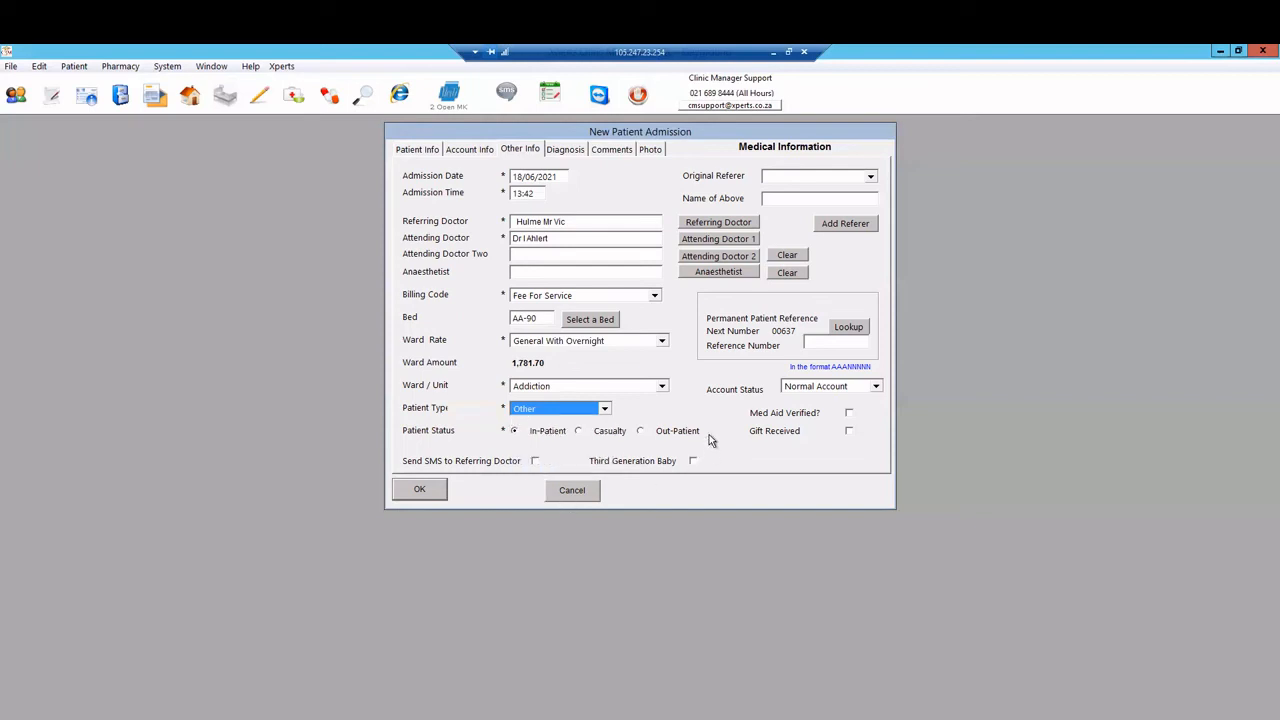
left_click(515, 431)
left_click(870, 178)
Step: Leave Original Referer unselected and enter Google in the Name of Above field
mouse_move(872, 192)
left_mouse_down()
mouse_move(872, 237)
mouse_move(873, 217)
left_mouse_up()
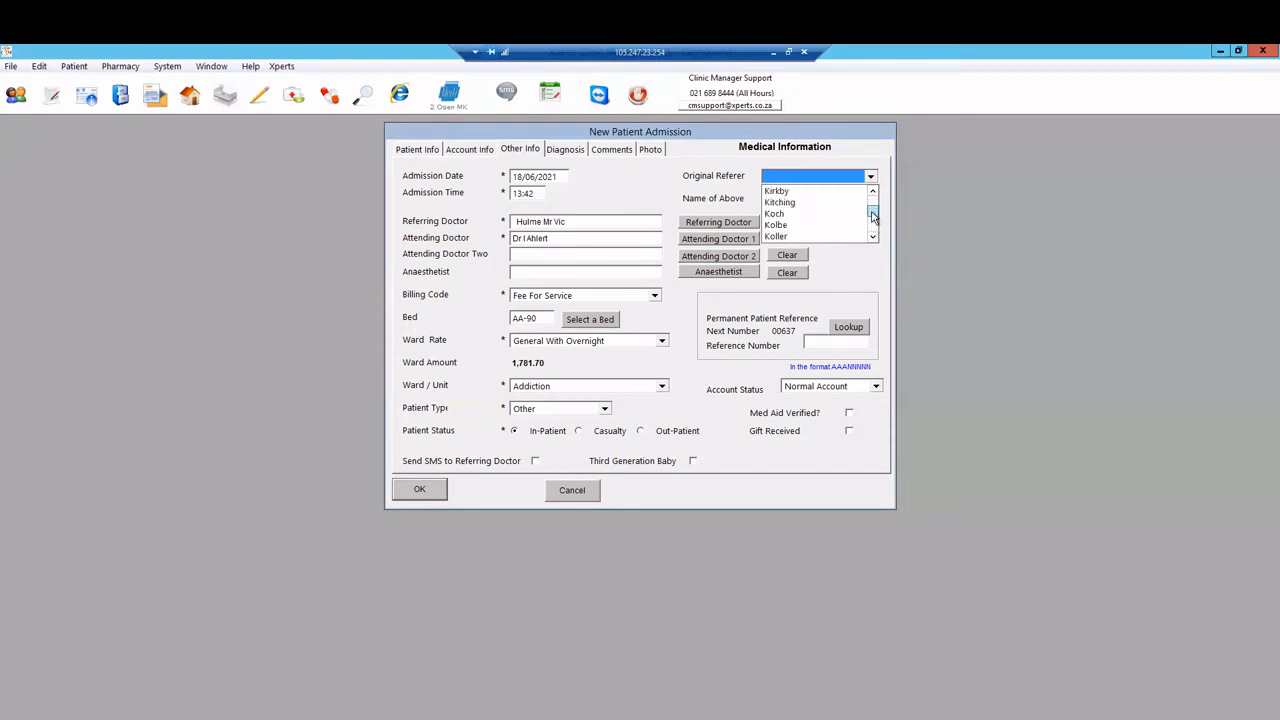
left_click(875, 180)
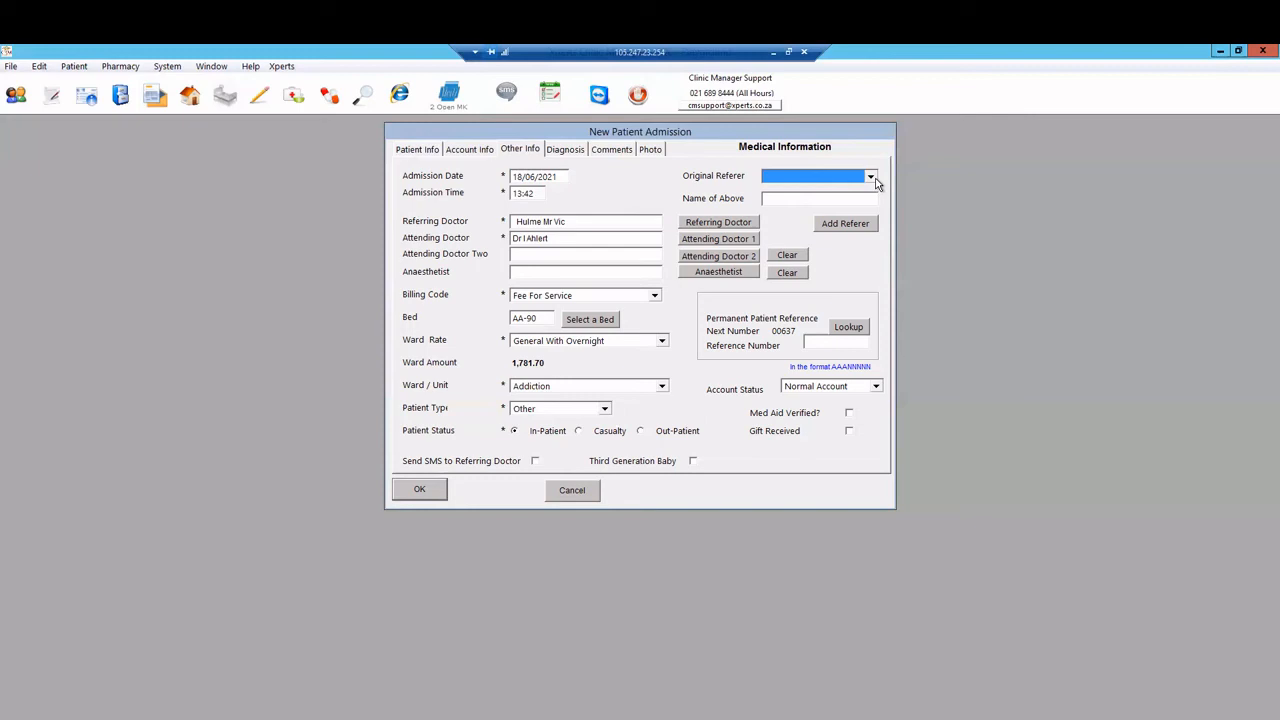
key("Tab")
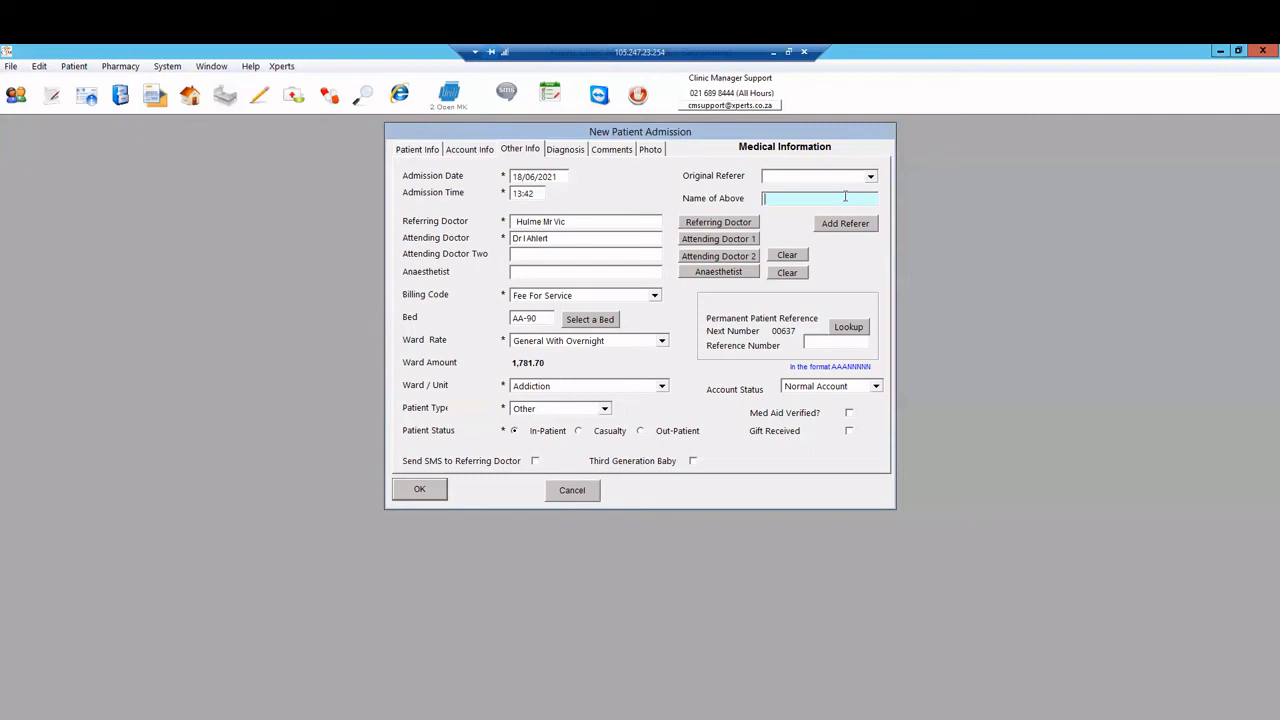
type("Dr")
key("BackSpace")
key("BackSpace")
key("BackSpace")
type("Google")
Step: On the Diagnosis page, browse the CPT, ICD and diagnosis code lists without adding any codes, then view the Comments page
left_click(566, 150)
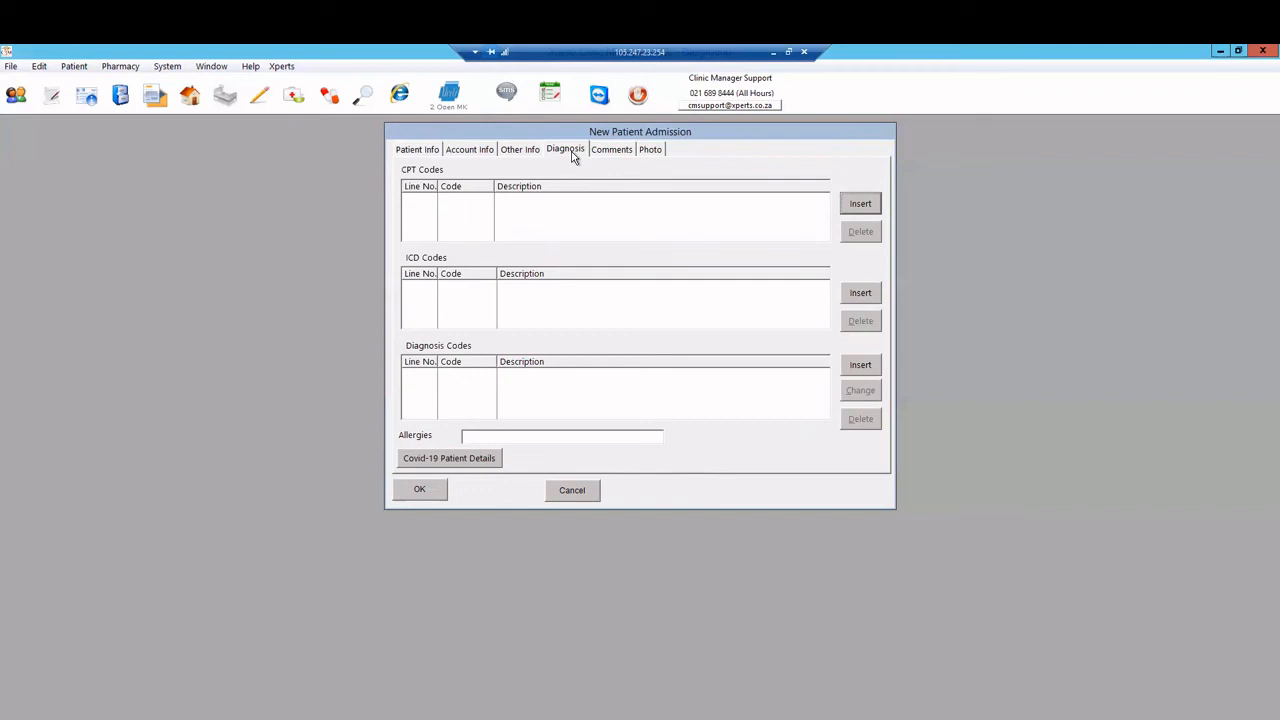
left_click(860, 204)
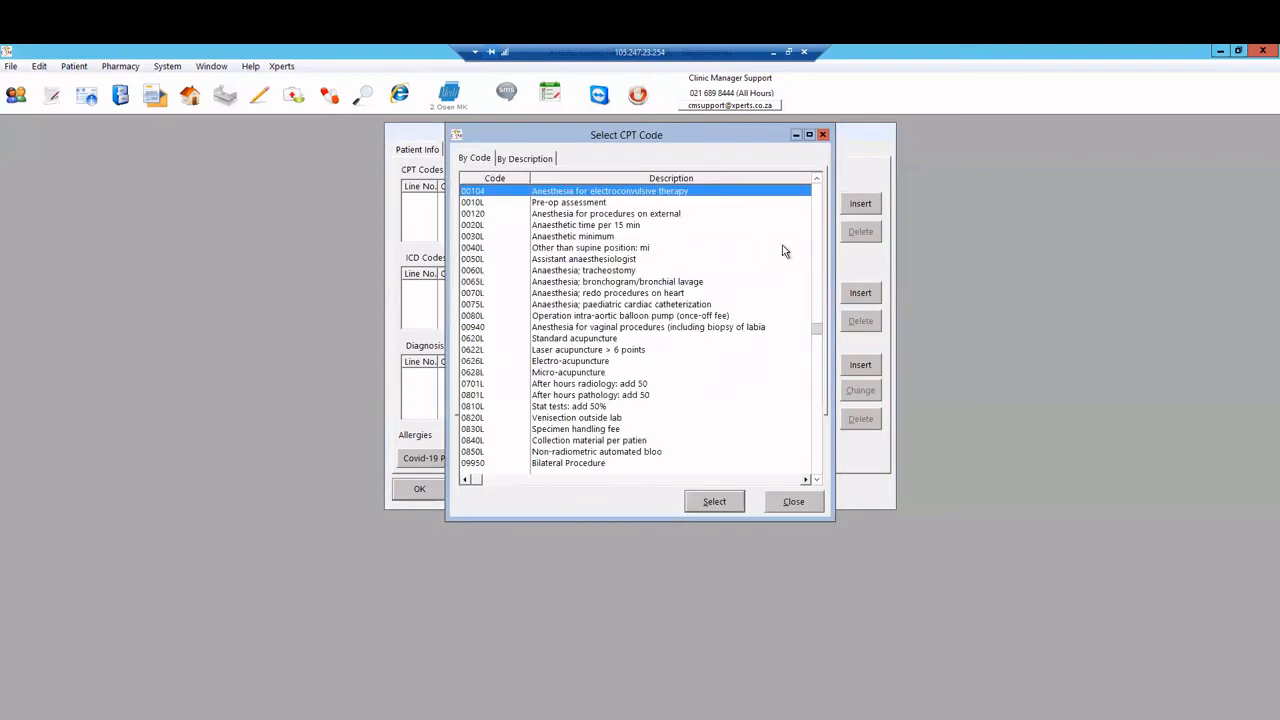
left_click(742, 349)
key("Down")
key("Down")
key("Down")
key("Down")
key("Down")
key("Down")
key("Down")
key("Down")
key("Down")
key("Down")
key("Down")
key("Down")
key("Down")
key("Down")
key("Down")
key("Down")
key("Down")
key("Down")
key("Down")
key("Down")
key("Down")
key("Down")
key("Down")
key("Down")
key("Down")
key("Down")
key("Down")
key("Down")
key("Down")
key("Down")
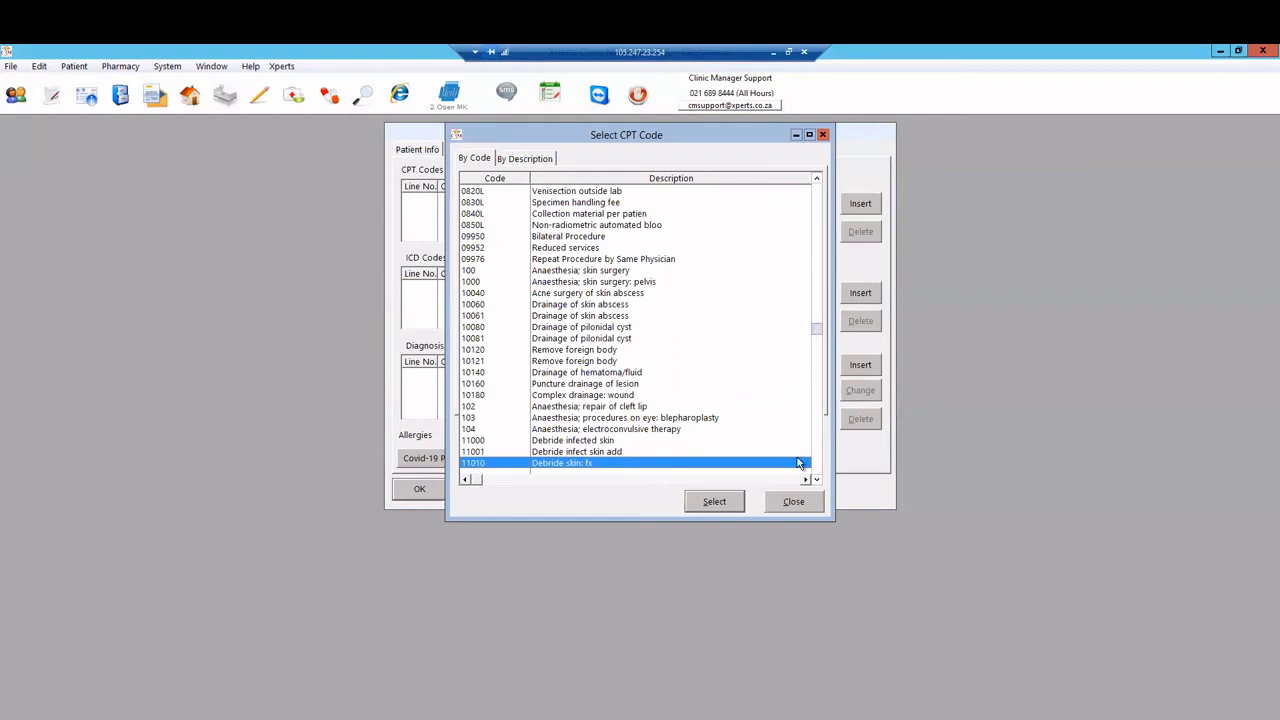
left_click(792, 503)
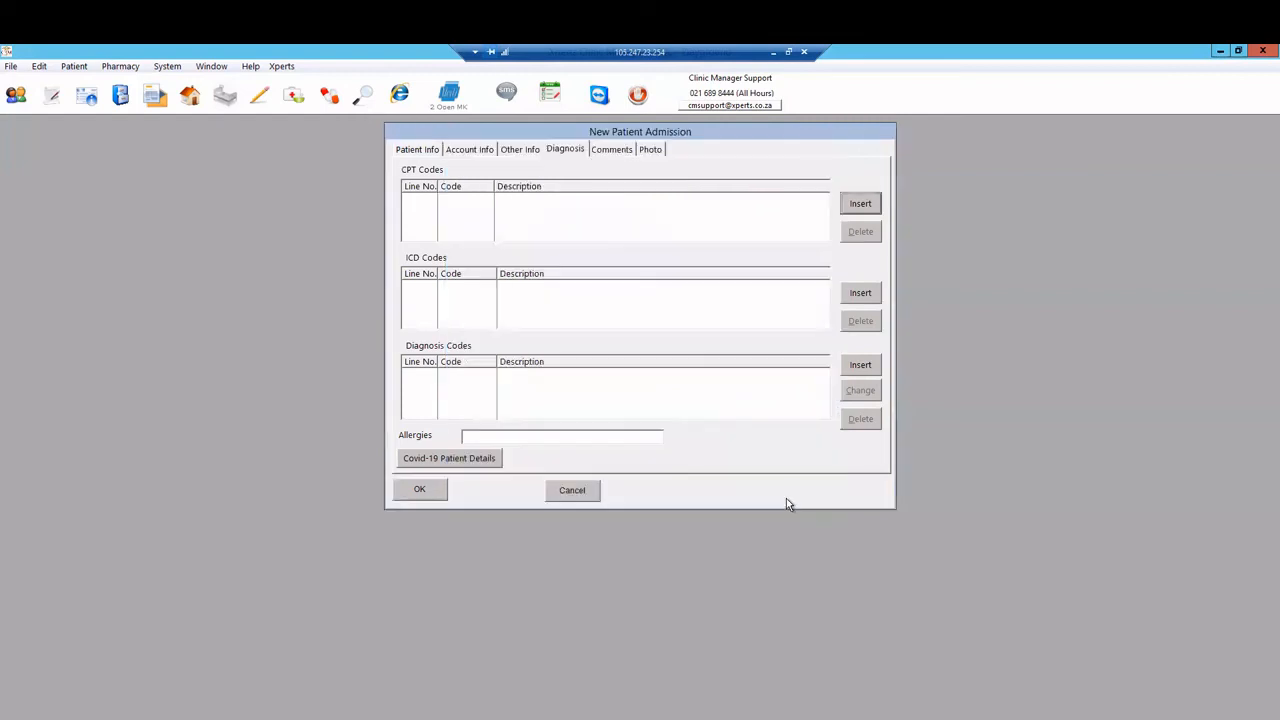
left_click(866, 293)
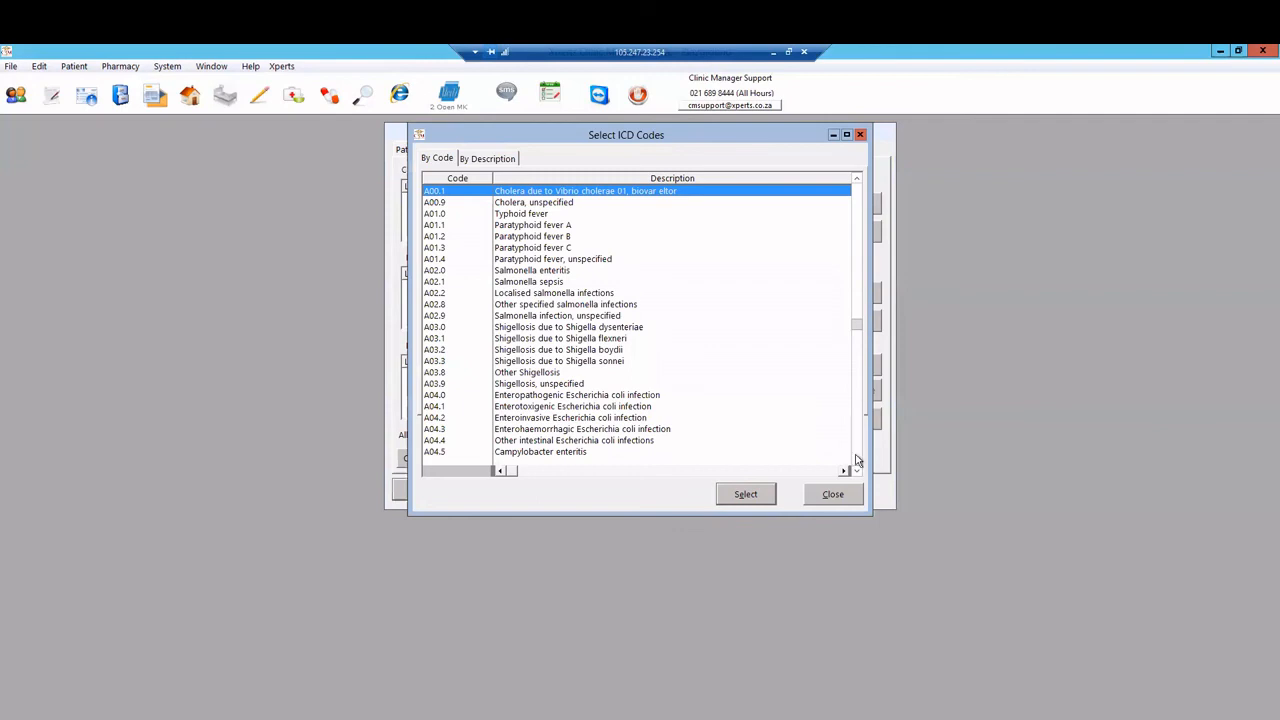
left_click(836, 495)
left_click(860, 366)
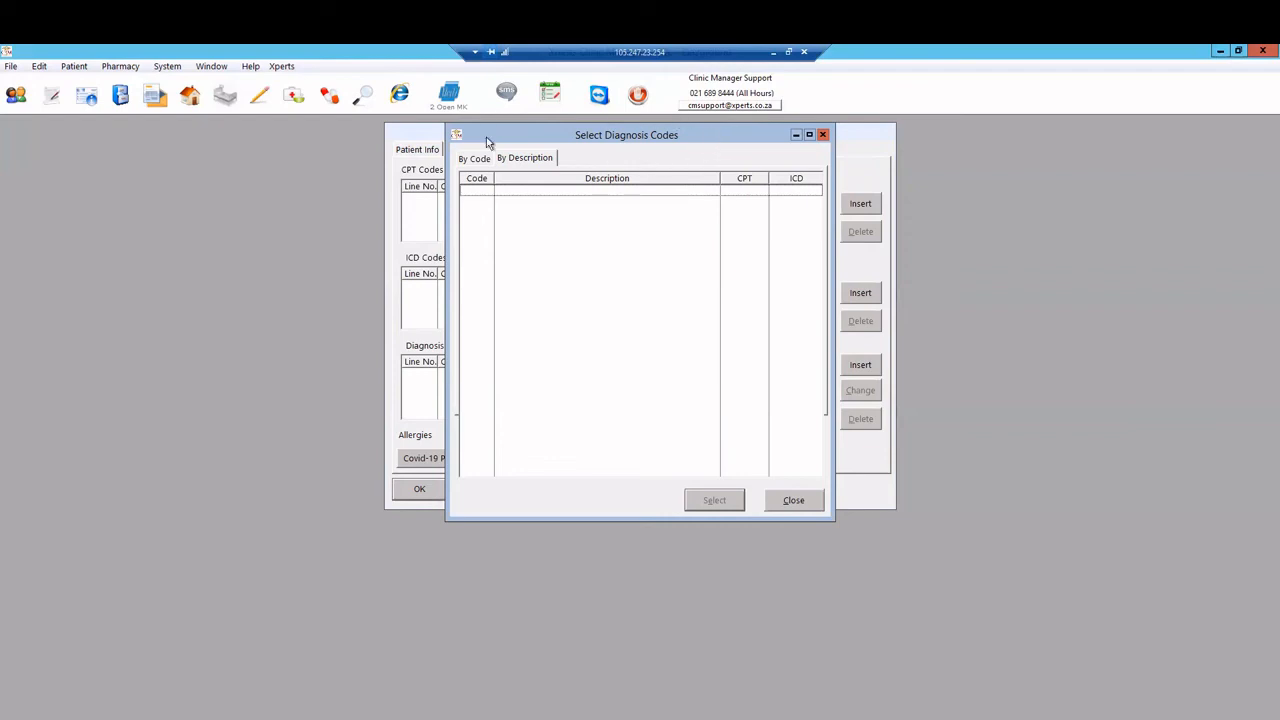
left_click(794, 501)
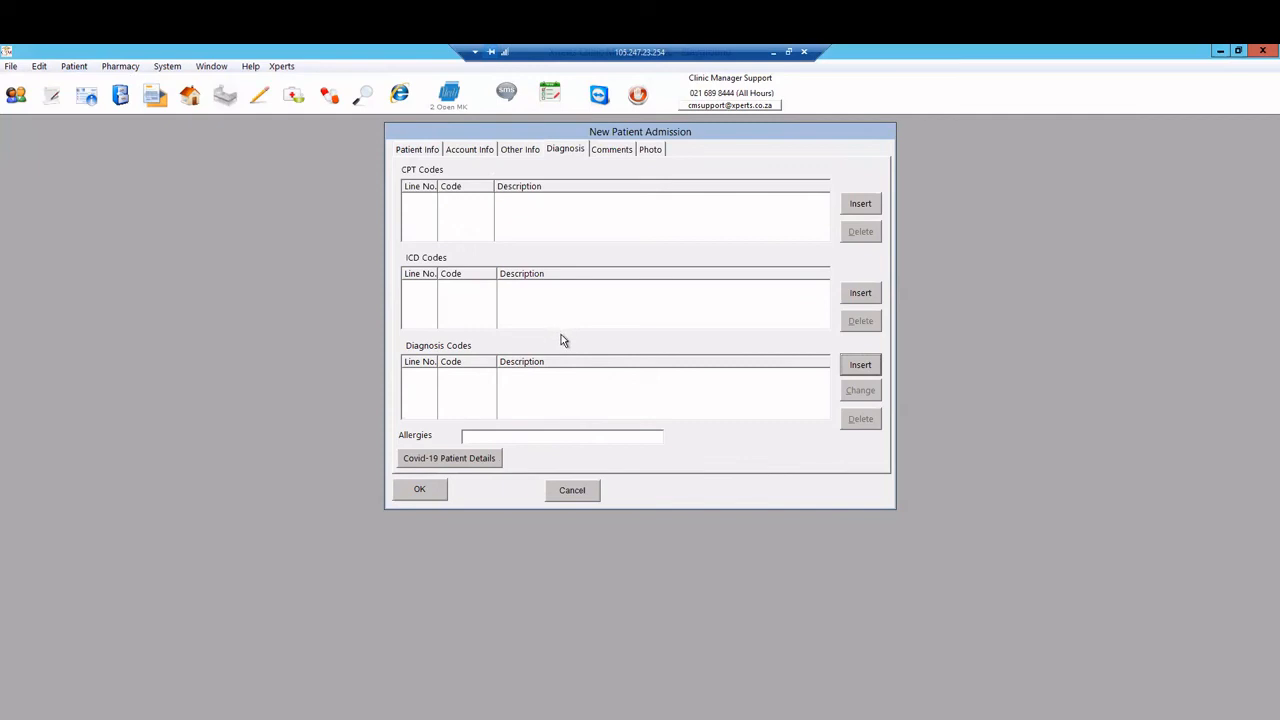
left_click(623, 152)
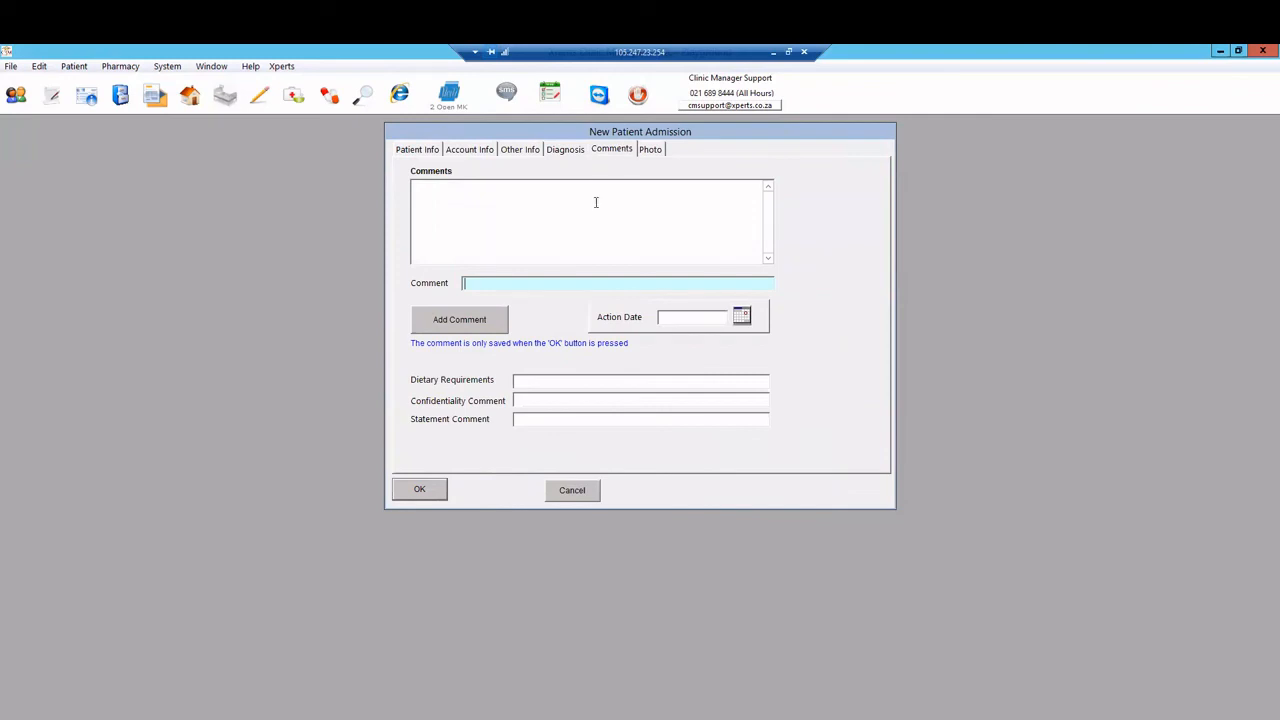
Step: Type Halaal in Dietary Requirements and VIP in Confidentiality Comment, leaving Statement Comment blank
left_click(595, 200)
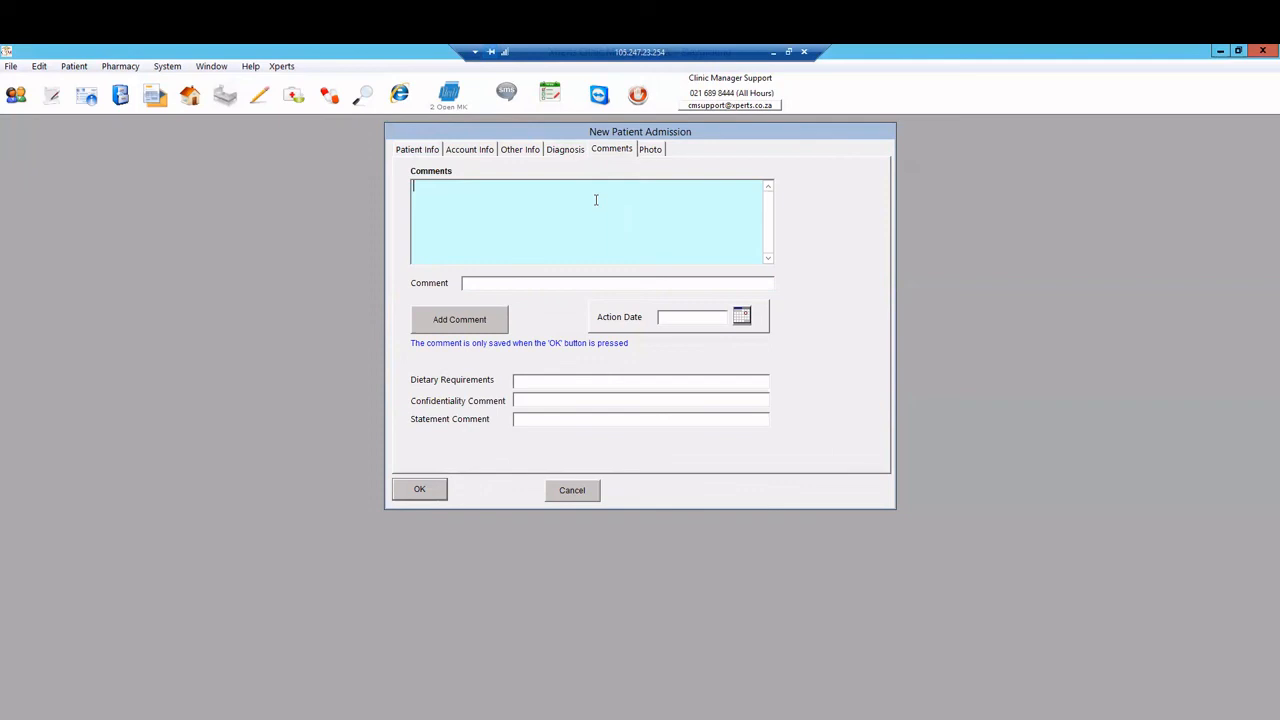
left_click(584, 381)
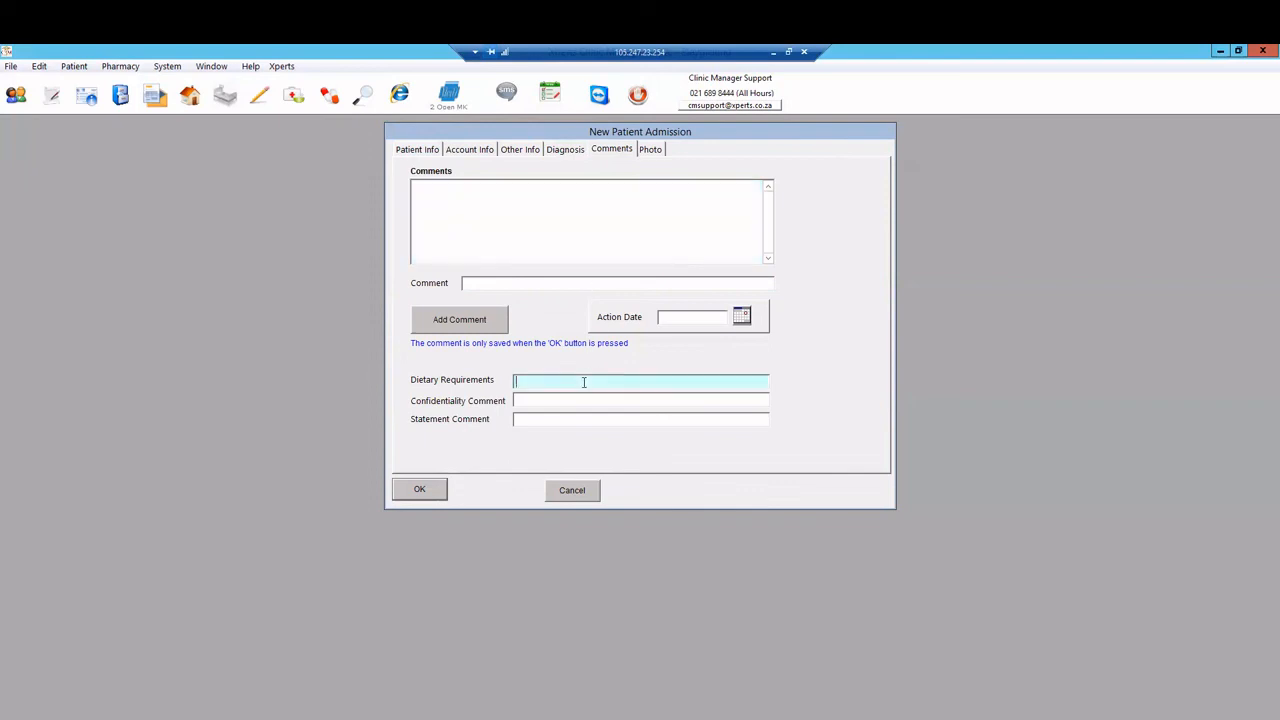
type("Halaal")
left_click(577, 418)
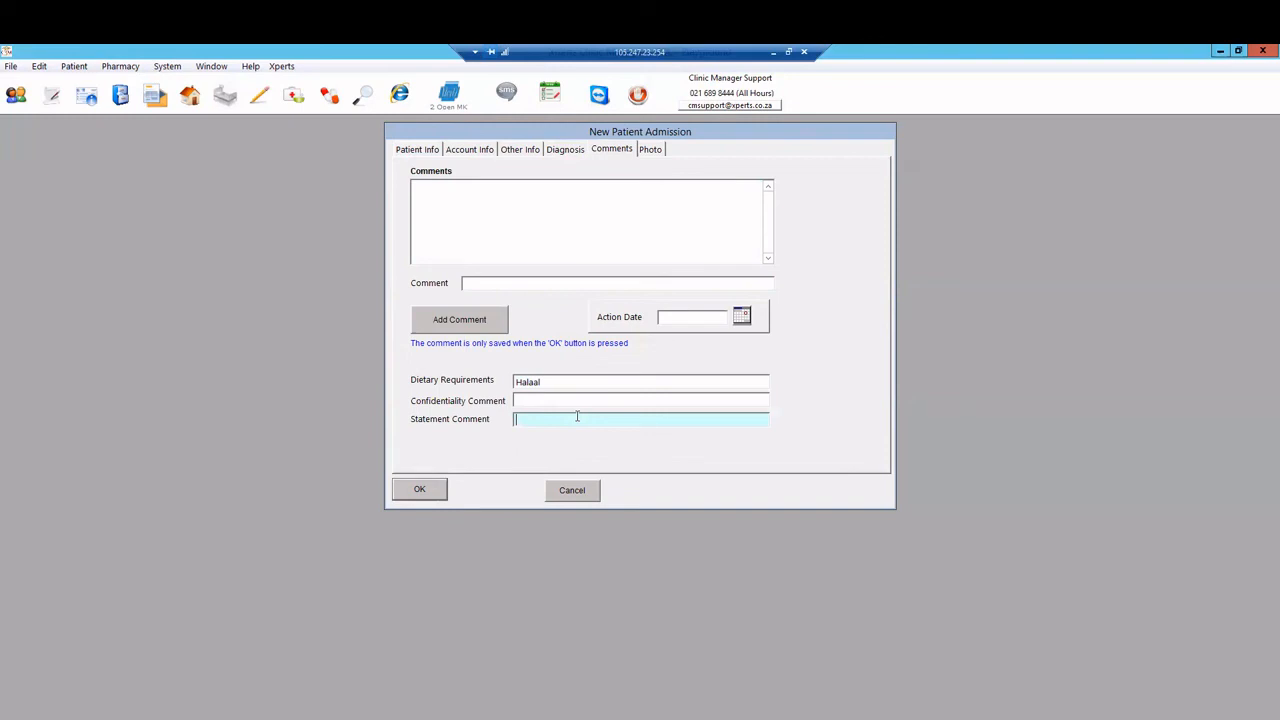
left_click(548, 399)
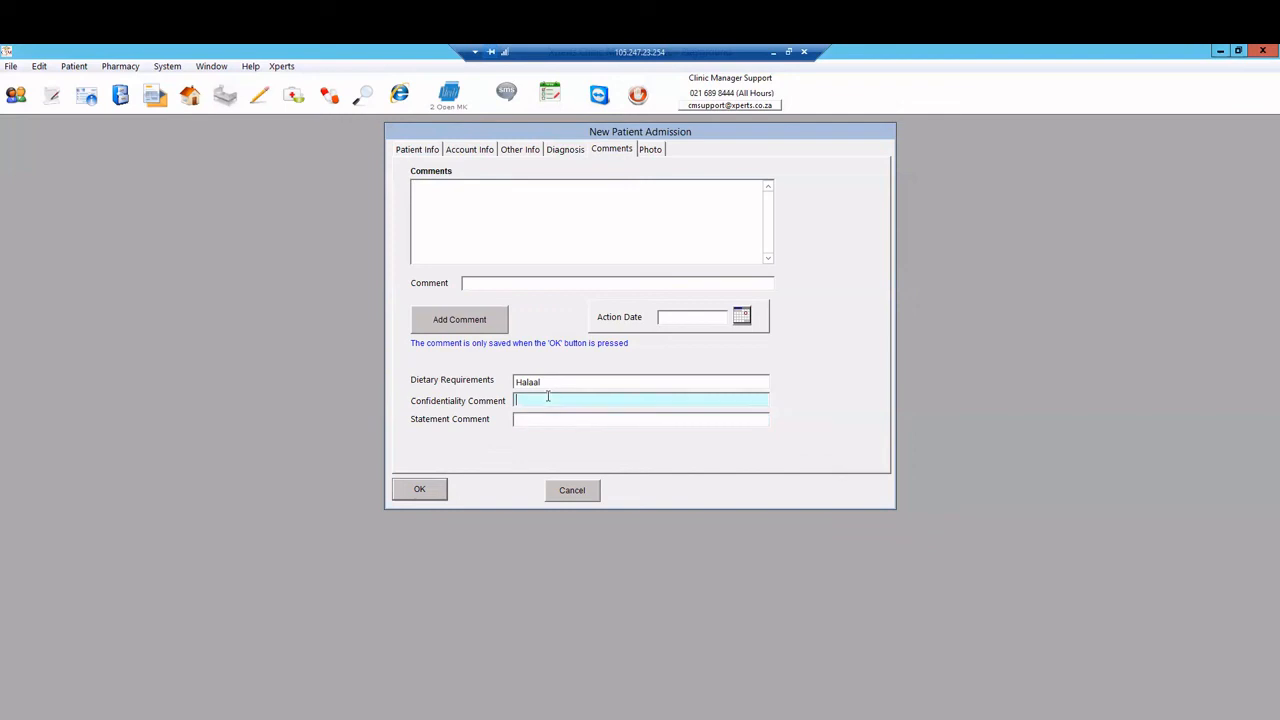
type("VIP")
left_click(567, 285)
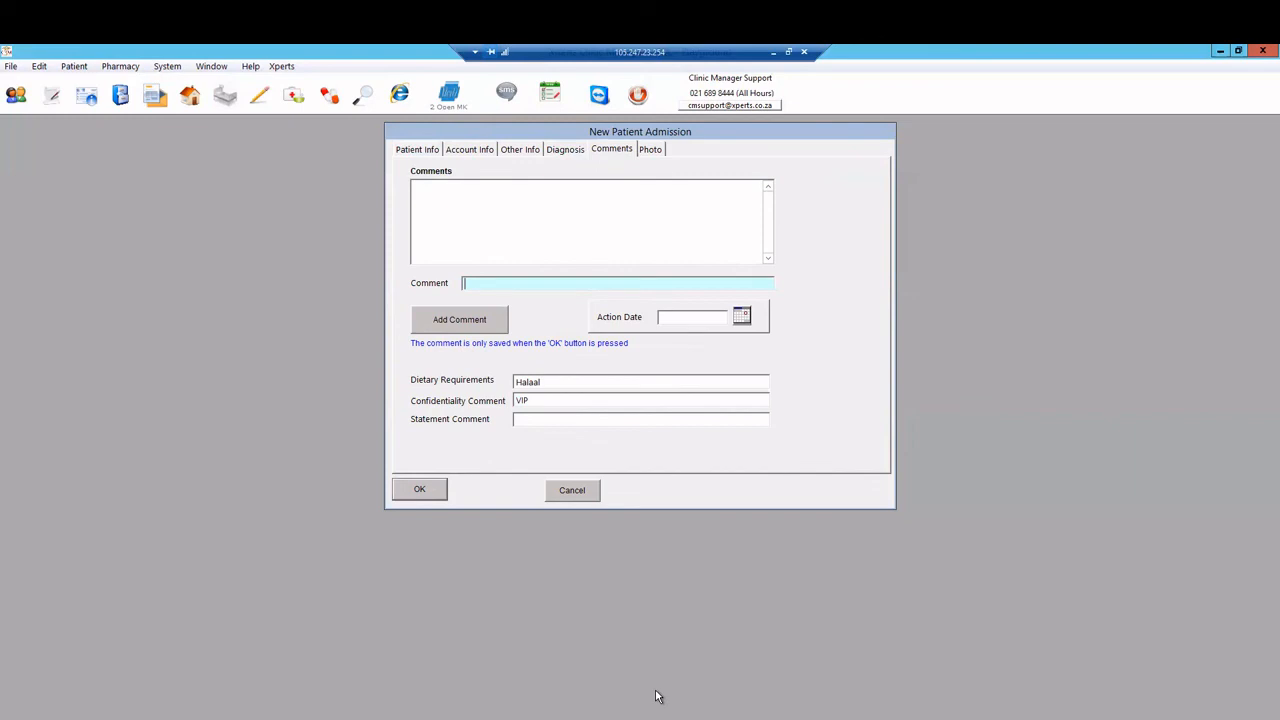
Step: Add the comment 'Check with medical aid that patient is a valid member.' and view the Photo page
type("Check with medical aid that patient is a valid member.")
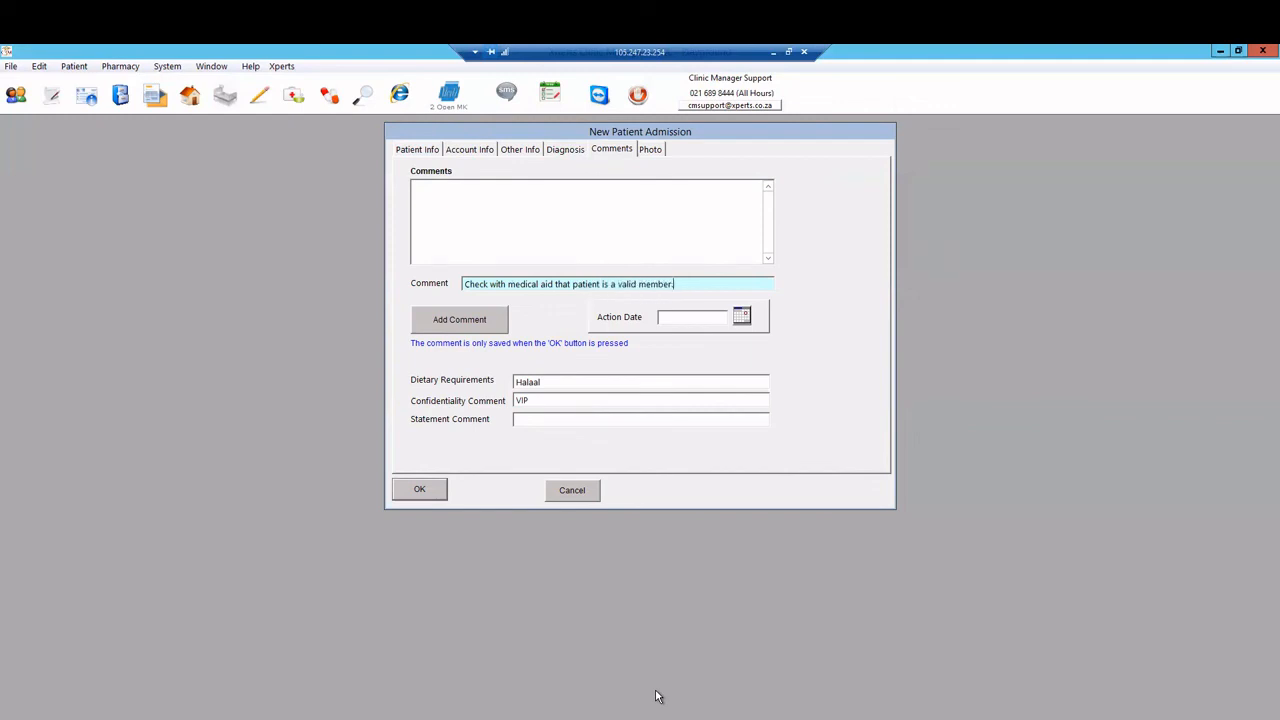
left_click(424, 320)
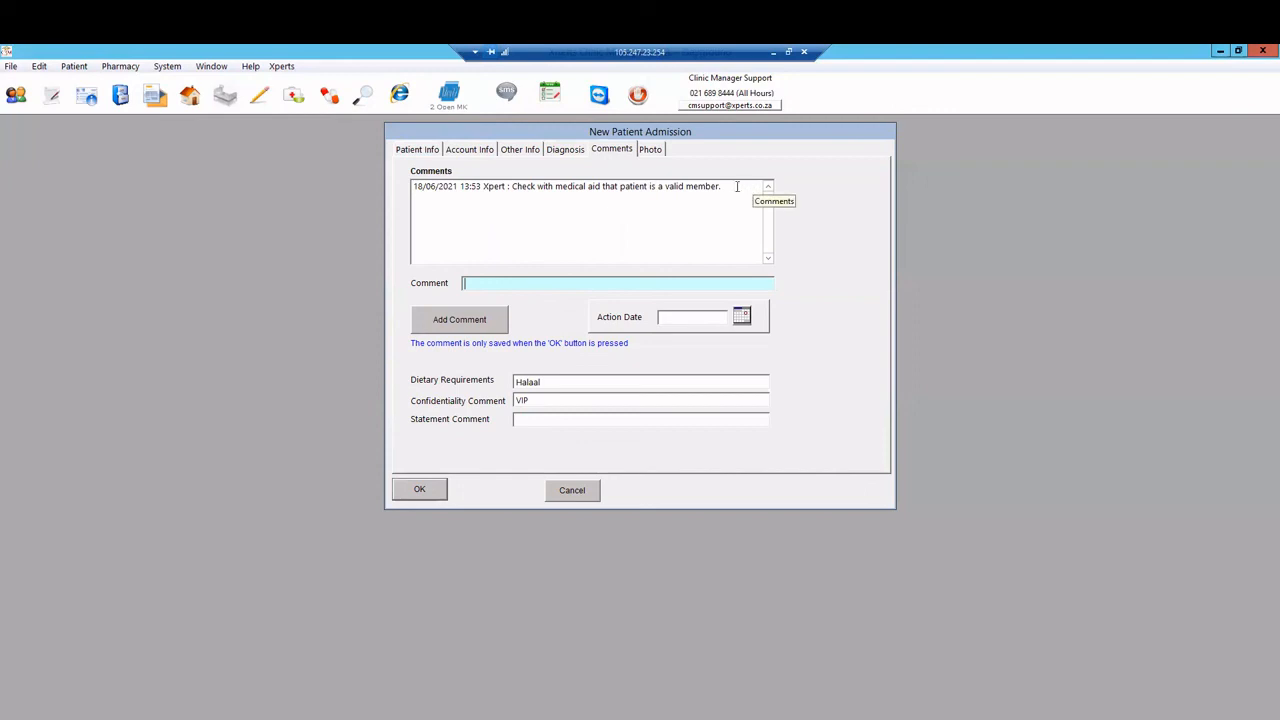
left_click(649, 152)
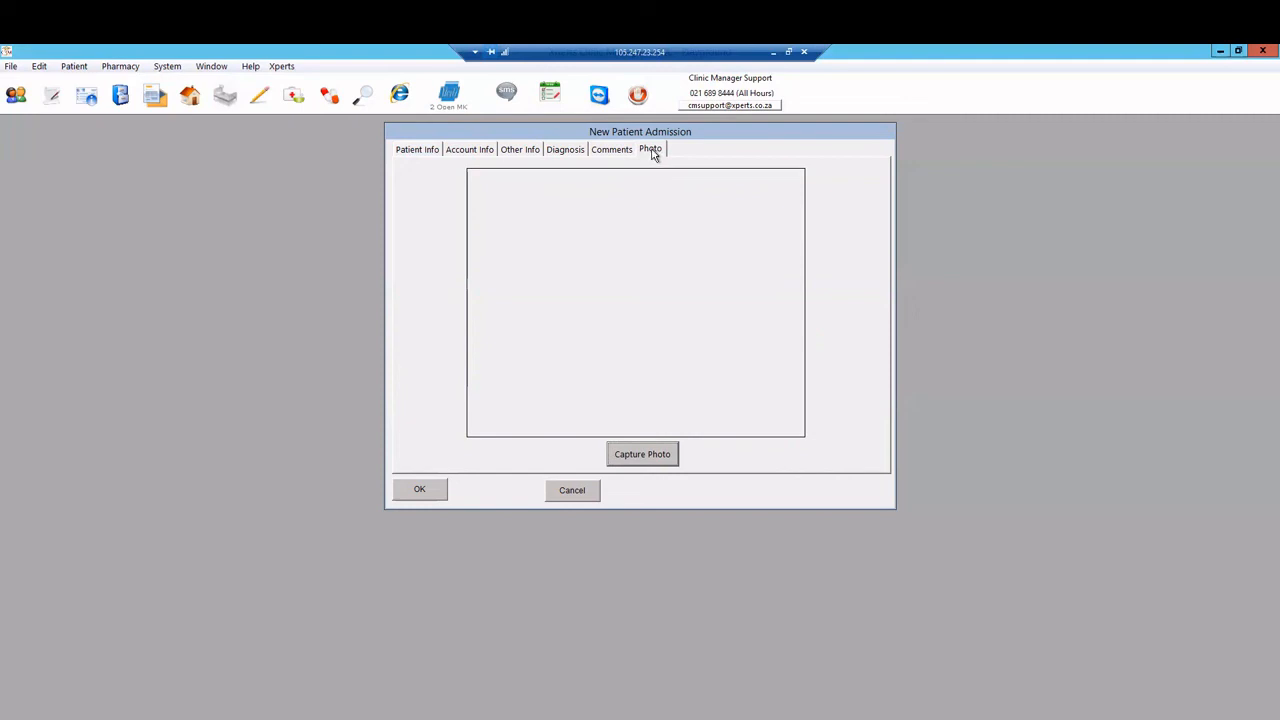
left_click(424, 150)
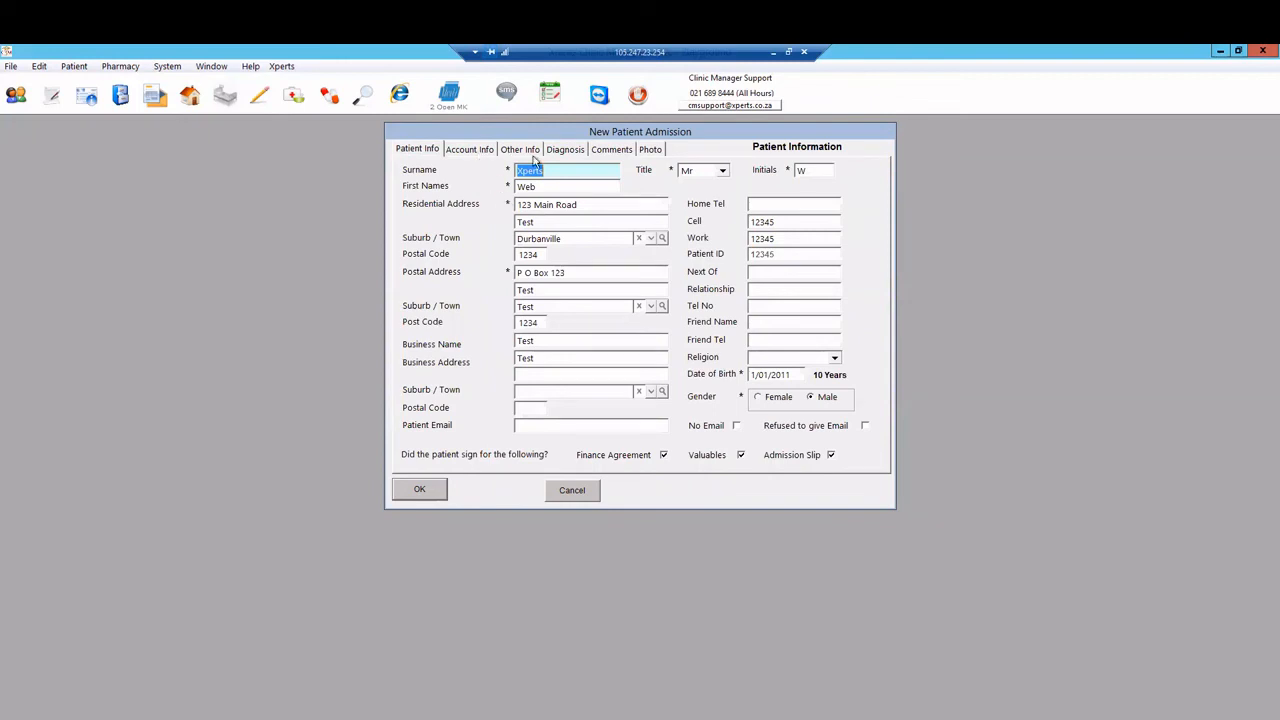
left_click(420, 490)
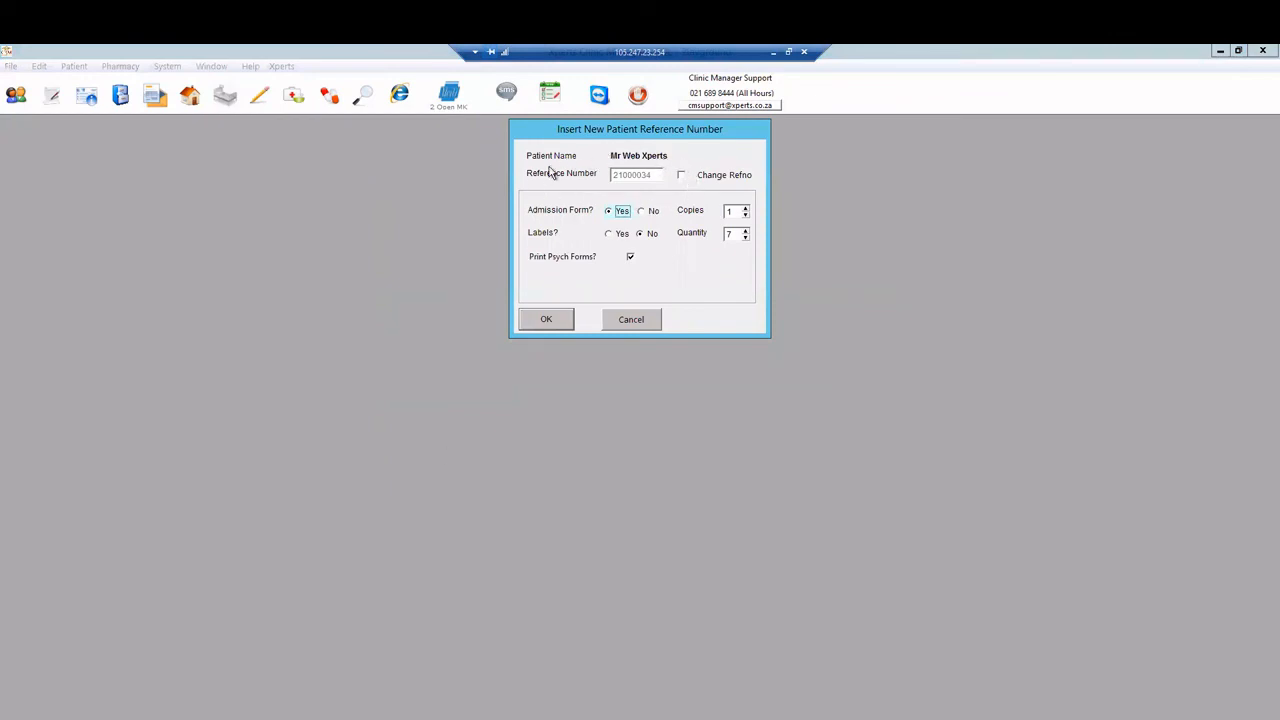
left_click(681, 176)
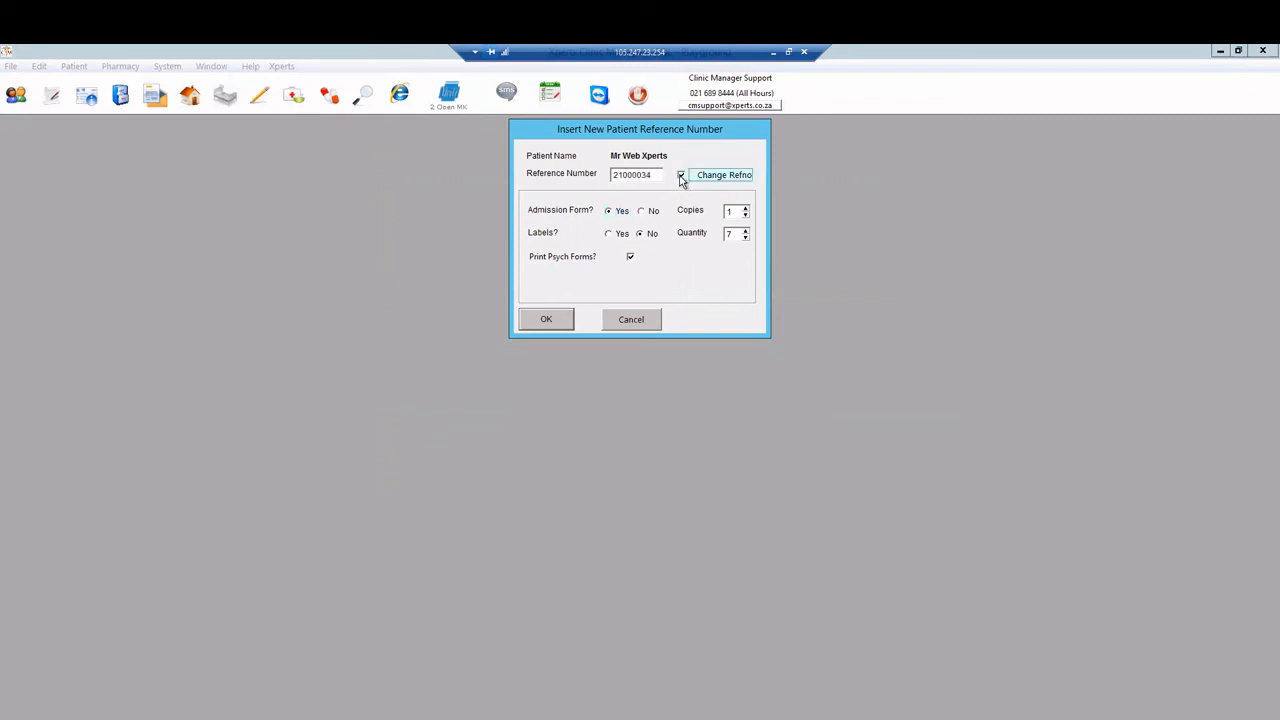
left_click_drag(612, 174, 654, 176)
left_click(644, 175)
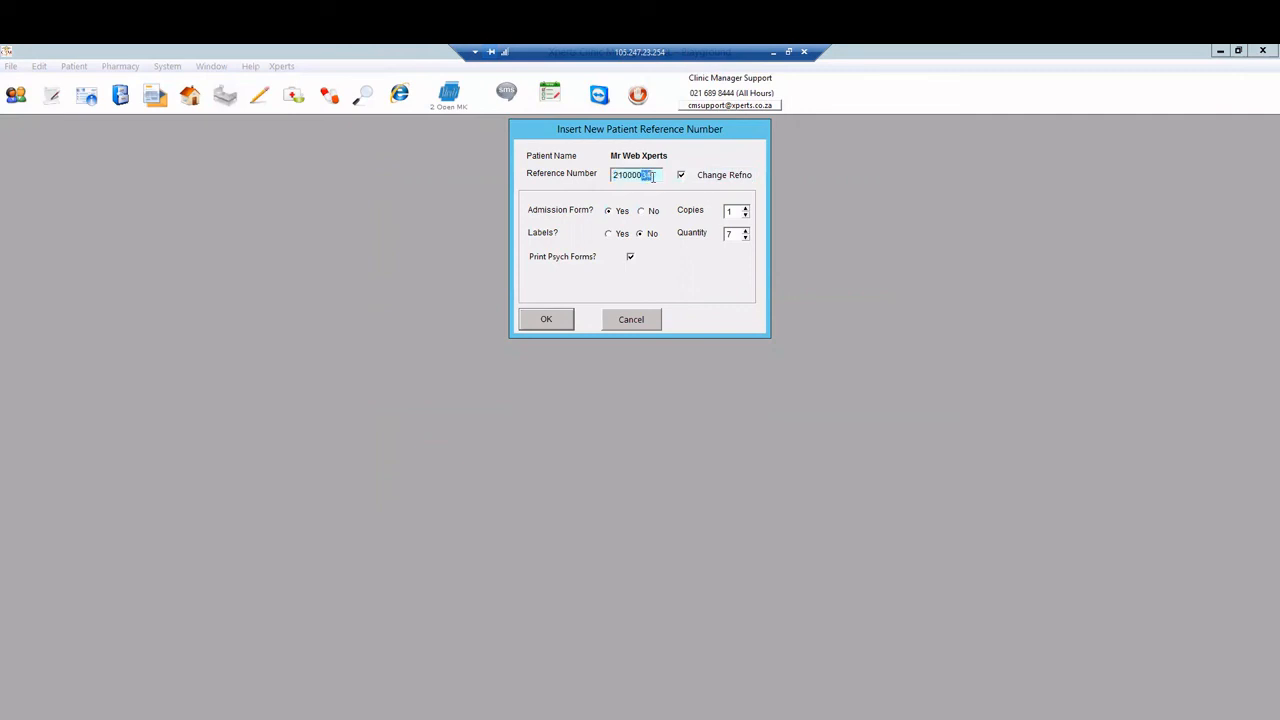
left_click(656, 177)
left_click(682, 177)
left_click(658, 176)
Step: Turn off admission form and label printing, then confirm the reference number dialog
left_click(611, 234)
left_click(745, 231)
left_click(648, 211)
left_click(650, 234)
left_click(548, 328)
left_click(546, 320)
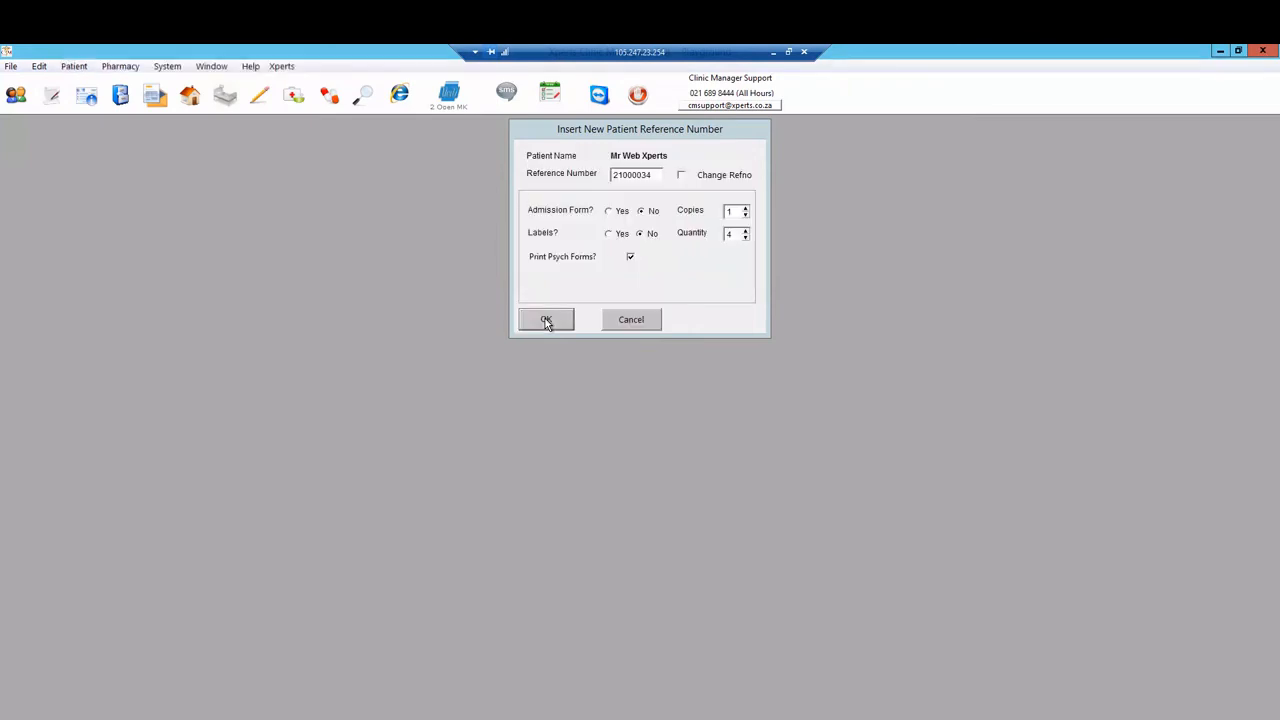
left_click(546, 320)
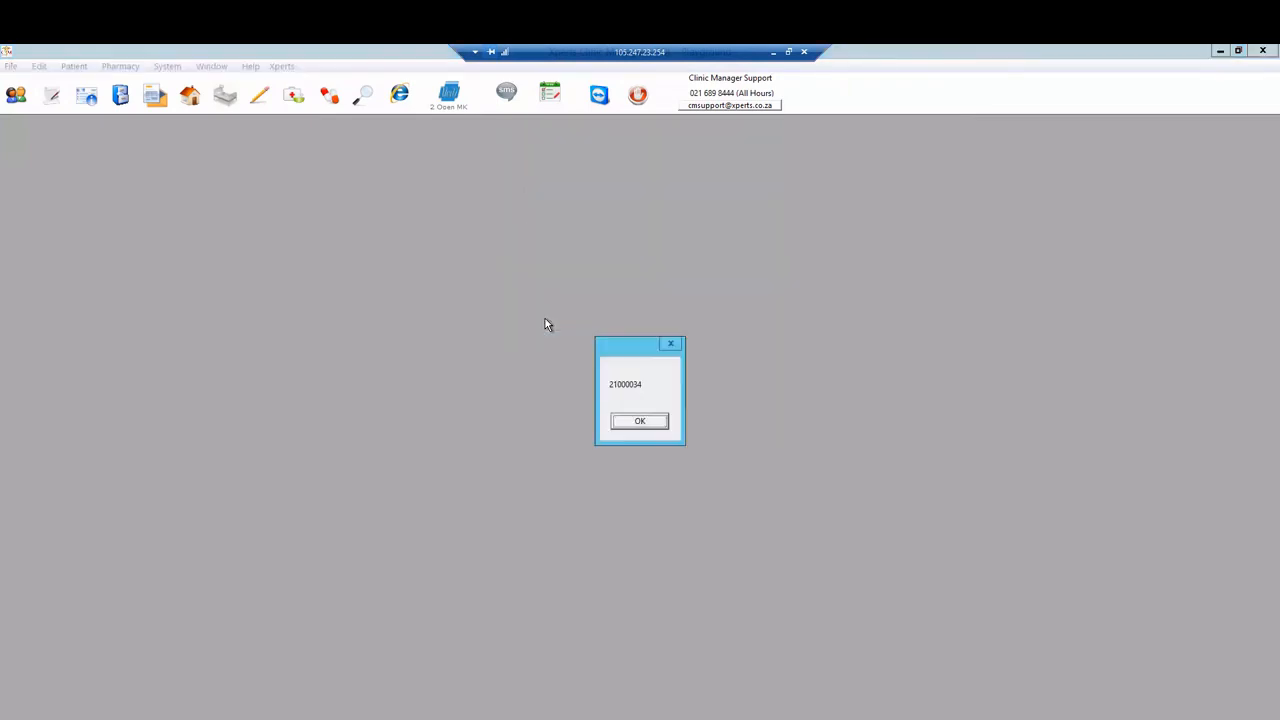
Step: Acknowledge the 21000034 message and psych forms prompt, then cancel the follow-up Patient Admission dialog
left_click(630, 428)
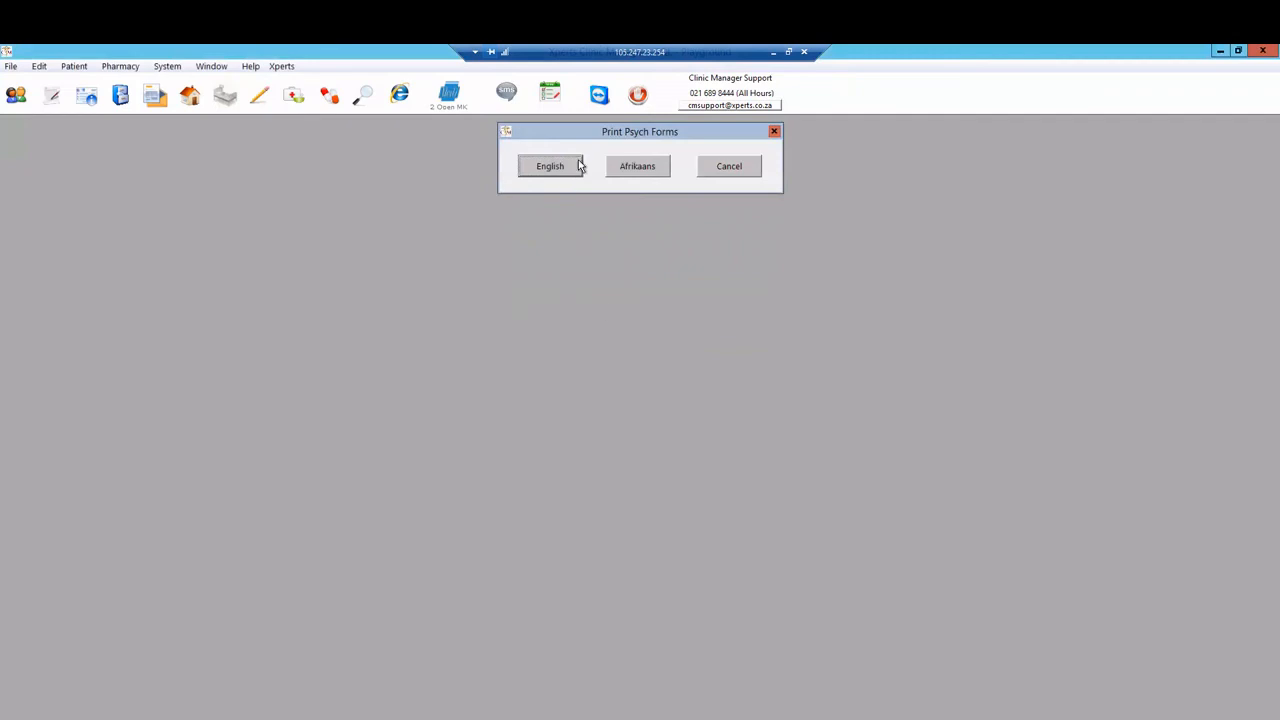
left_click(729, 167)
left_click(650, 420)
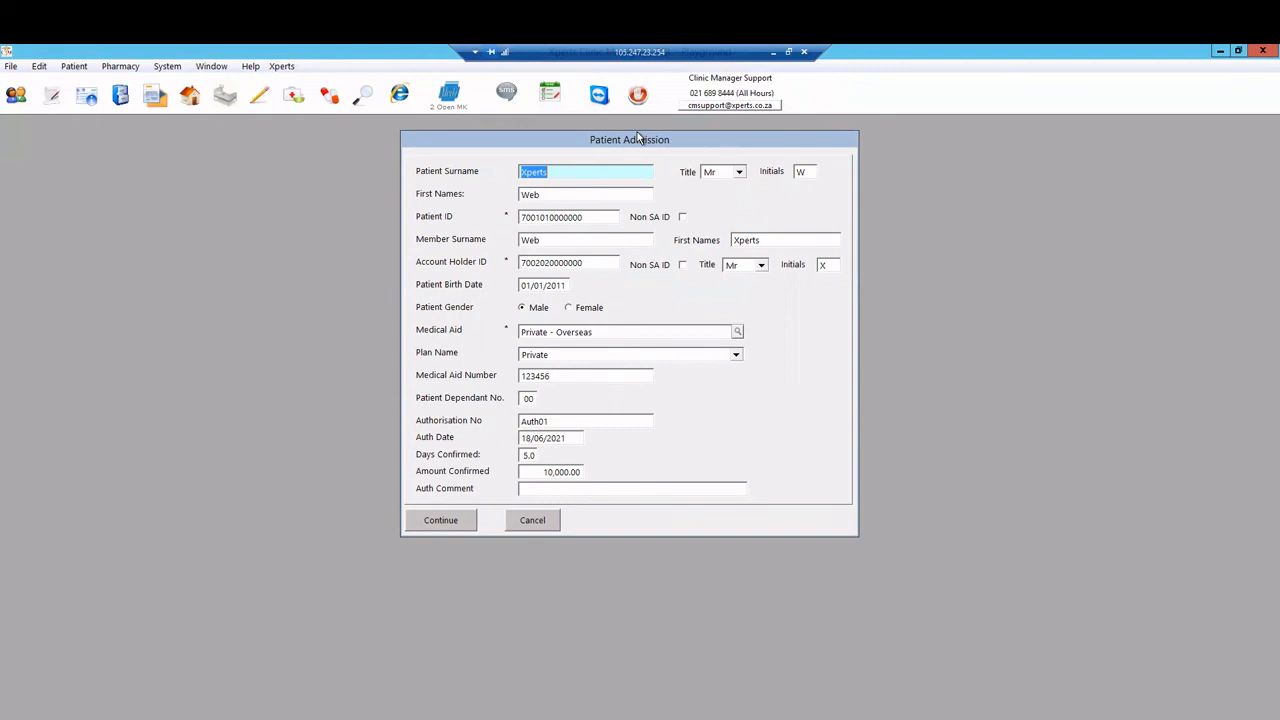
left_click(540, 527)
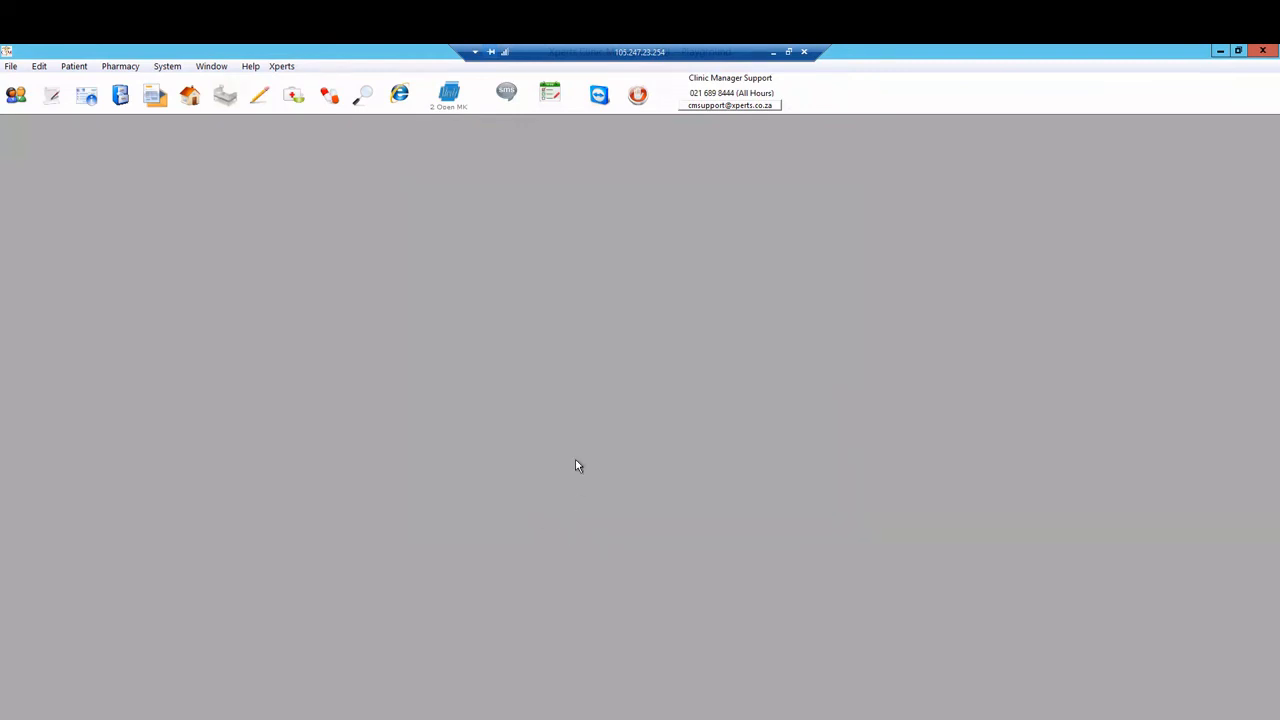